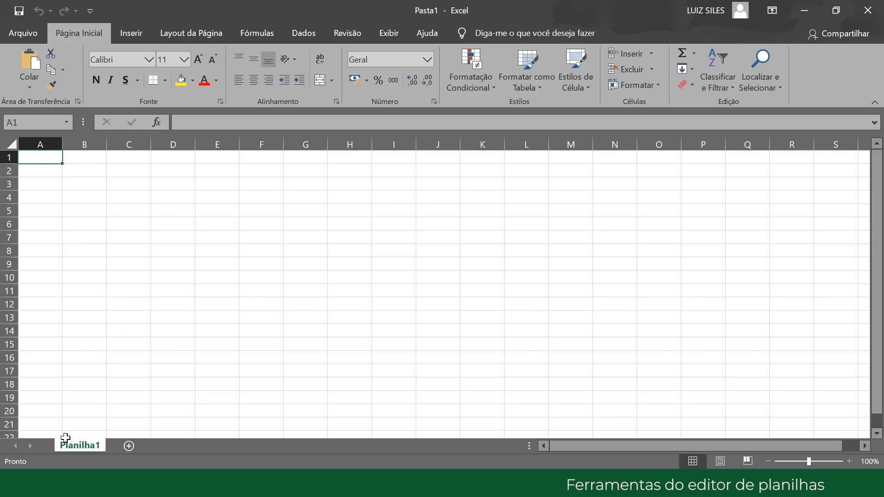
# - Add three new worksheets to the workbook after Planilha1
pyautogui.click(131, 445)
pyautogui.click(181, 446)
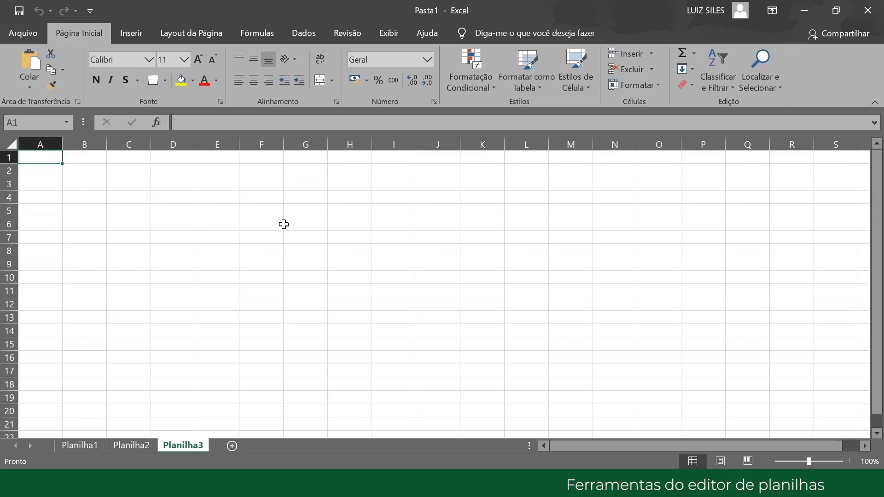
pyautogui.click(232, 445)
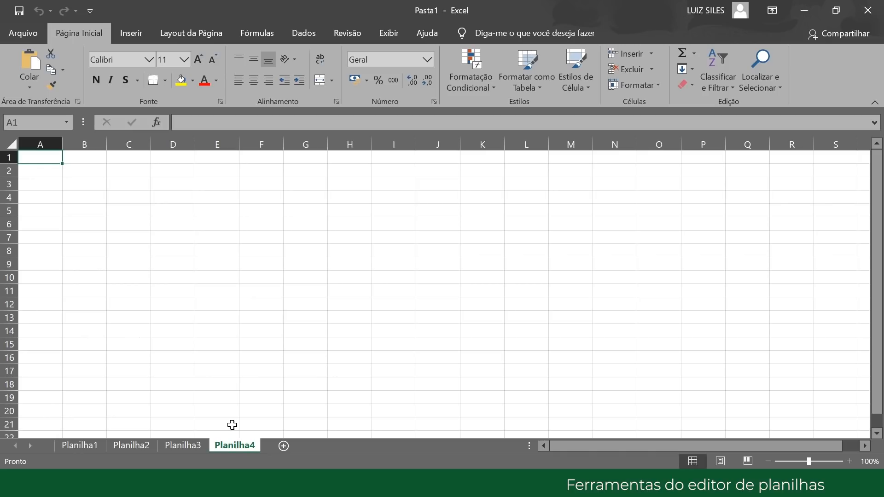
# - Rename the worksheet Planilha1 as Janeiro
pyautogui.click(83, 446)
pyautogui.rightClick(84, 446)
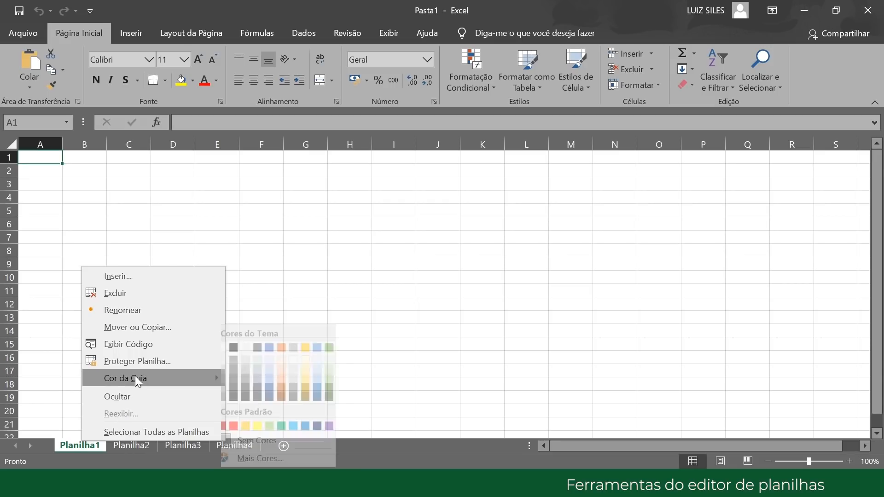
pyautogui.click(142, 313)
pyautogui.press('BackSpace')
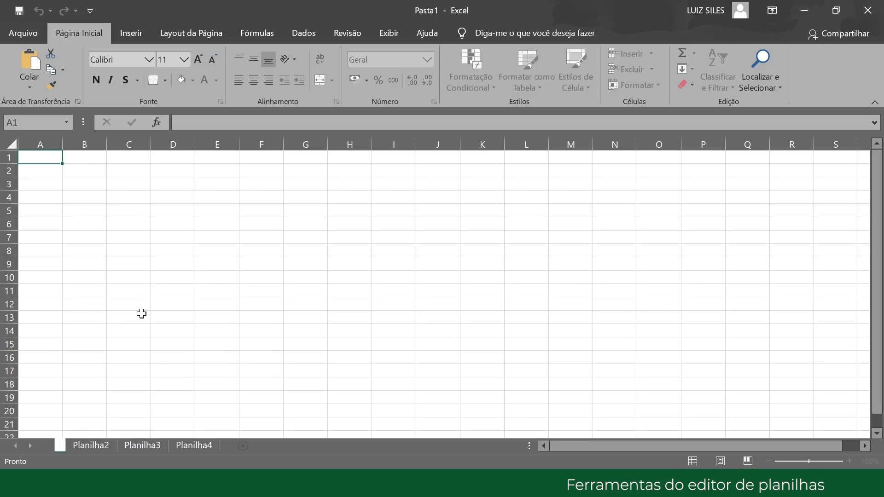
pyautogui.write('J')
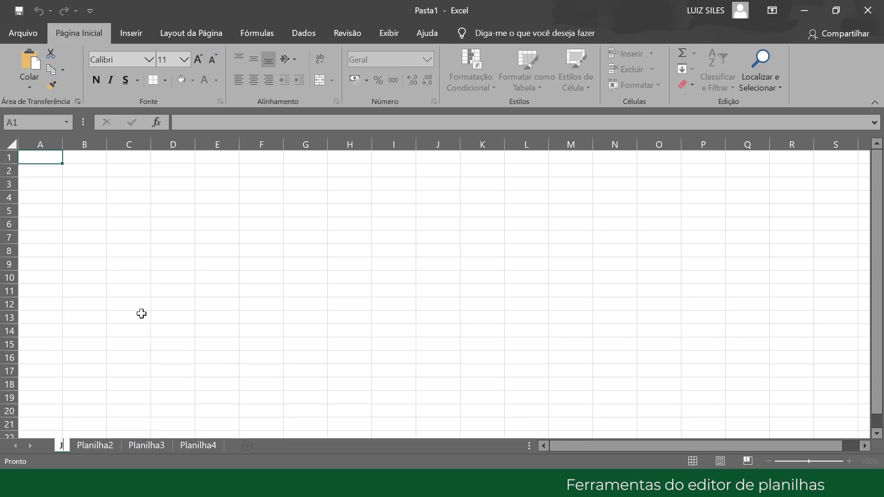
pyautogui.write('aneiro')
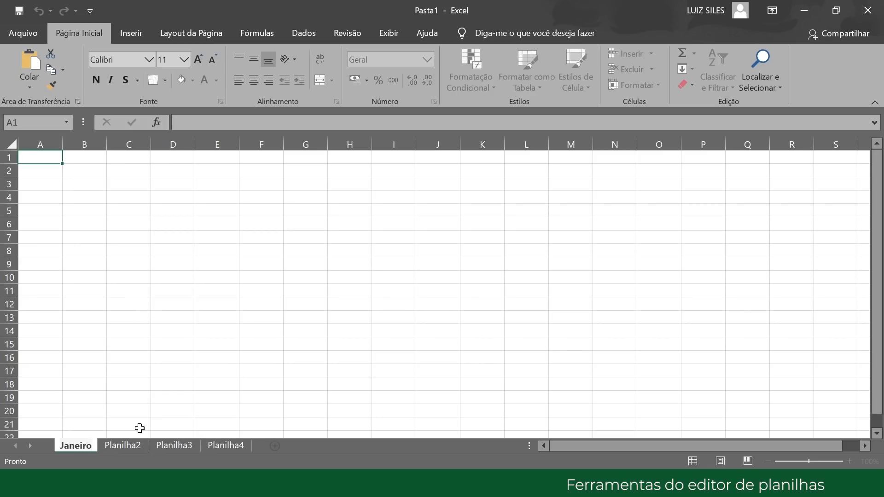
# - Rename the worksheet Planilha2 as Fevereiro, and switch to the Janeiro sheet and back to Fevereiro
pyautogui.click(127, 444)
pyautogui.rightClick(127, 445)
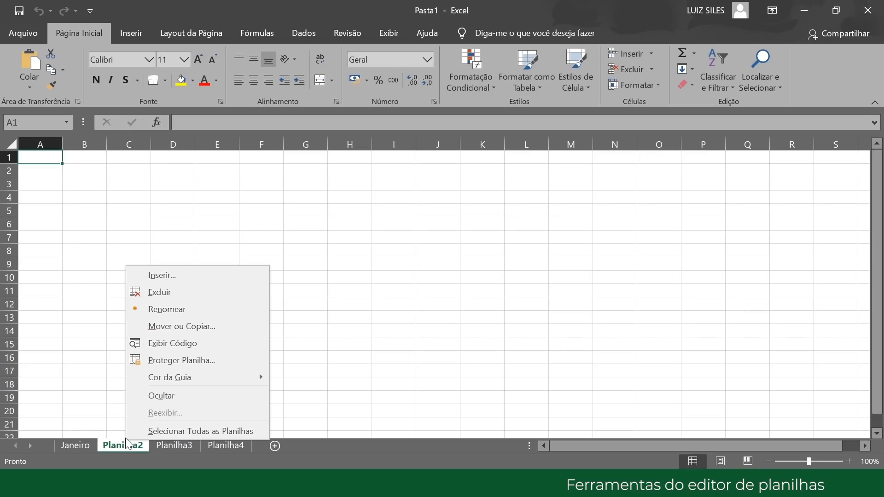
pyautogui.click(170, 311)
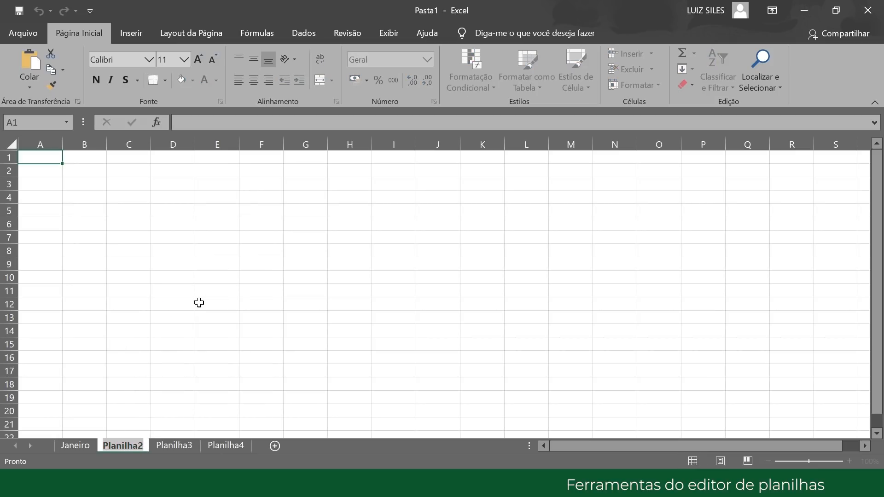
pyautogui.press('BackSpace')
pyautogui.write('Fevereiro')
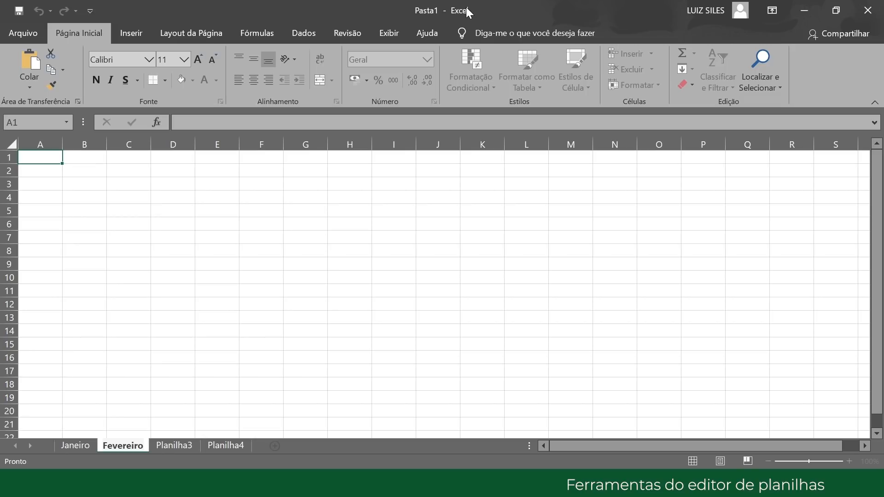
pyautogui.click(82, 445)
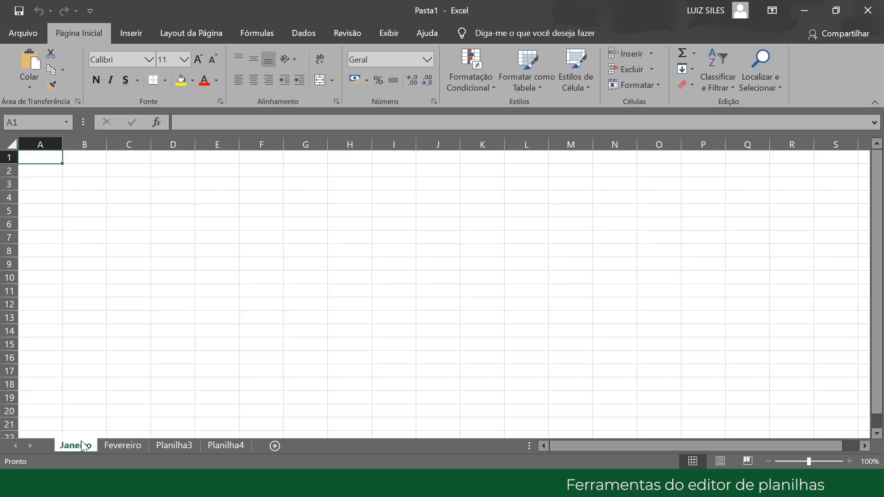
pyautogui.click(117, 443)
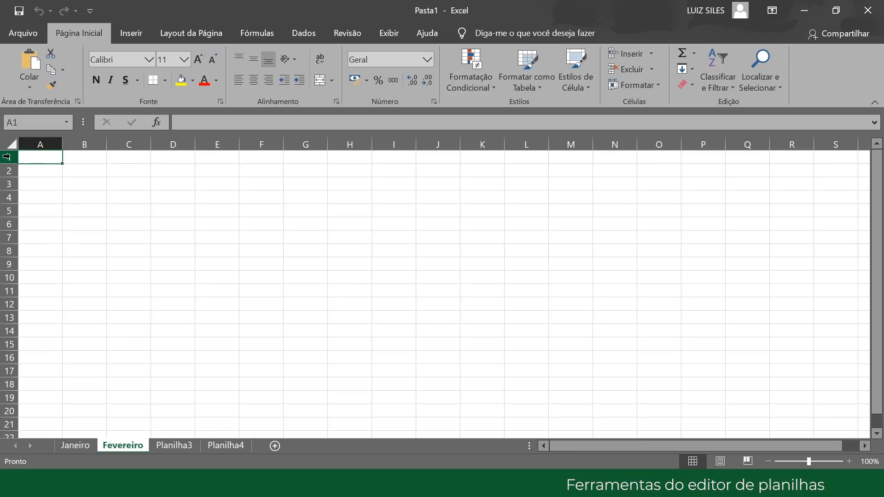
# - Select several single cells on the Fevereiro sheet, including E2, D2 and D5, to examine their cell references
pyautogui.click(45, 168)
pyautogui.click(49, 160)
pyautogui.click(269, 196)
pyautogui.click(313, 197)
pyautogui.click(294, 228)
pyautogui.click(223, 209)
pyautogui.click(213, 184)
pyautogui.click(212, 172)
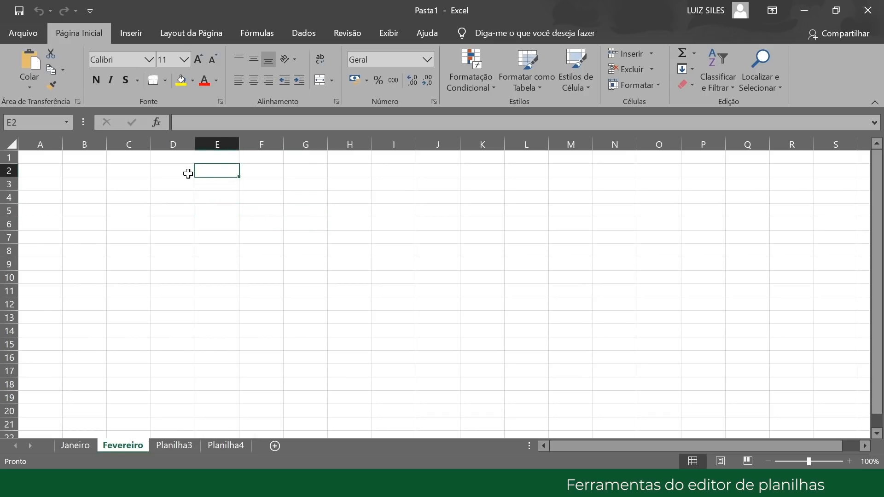
pyautogui.click(169, 173)
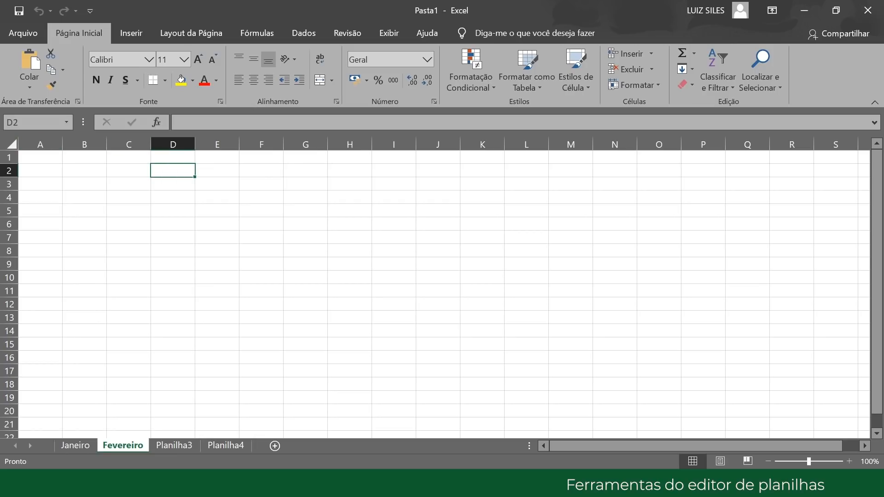
pyautogui.click(27, 122)
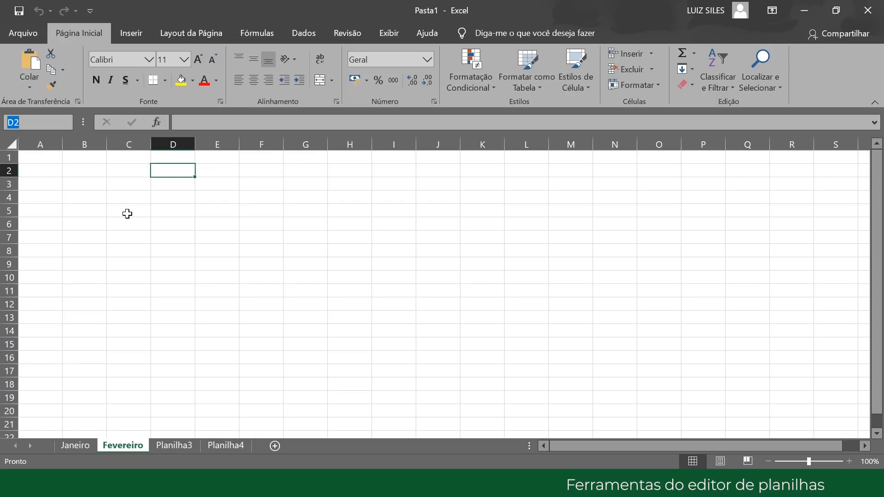
pyautogui.click(167, 210)
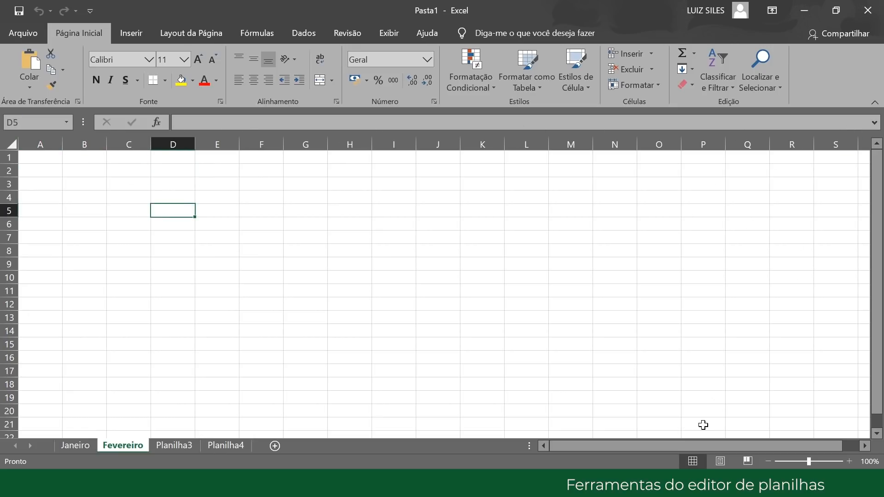
# - Move the active cell along row 3 from R3 out to DG3 to examine how the column letters continue
pyautogui.moveTo(750, 445); pyautogui.dragTo(854, 432)
pyautogui.click(765, 189)
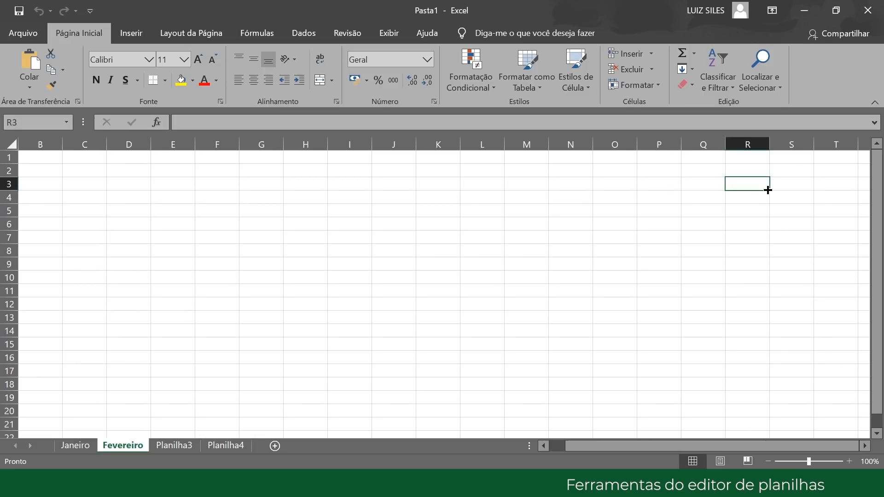
pyautogui.press('Right')
pyautogui.press('Right')
pyautogui.press('Right')
pyautogui.press('Right')
pyautogui.press('Right')
pyautogui.press('Right')
pyautogui.press('Right')
pyautogui.press('Right')
pyautogui.press('Right')
pyautogui.press('Right')
pyautogui.press('Right')
pyautogui.press('Right')
pyautogui.press('Right')
pyautogui.press('Right')
pyautogui.press('Right')
pyautogui.press('Right')
pyautogui.press('Right')
pyautogui.press('Right')
pyautogui.press('Right')
pyautogui.press('Right')
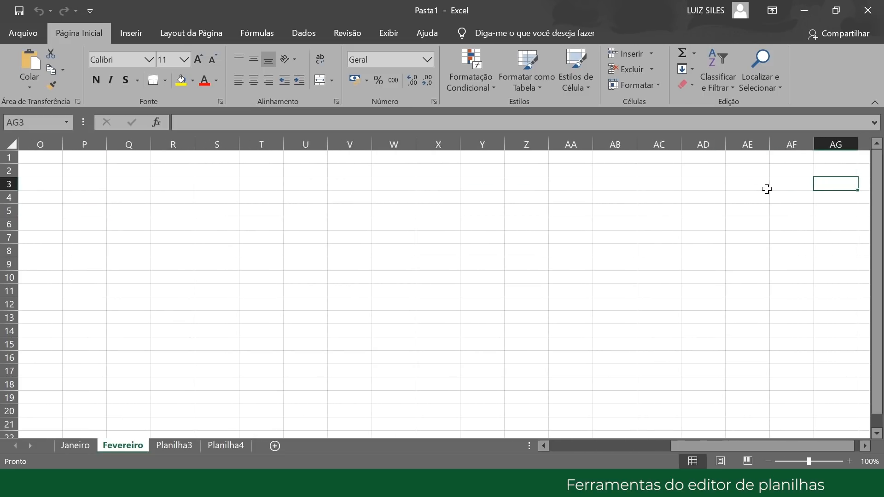
pyautogui.press('Right')
pyautogui.press('Right')
pyautogui.press('Right')
pyautogui.press('Right')
pyautogui.press('Right')
pyautogui.press('Right')
pyautogui.press('Right')
pyautogui.press('Right')
pyautogui.press('Right')
pyautogui.press('Right')
pyautogui.press('Right')
pyautogui.press('Right')
pyautogui.press('Right')
pyautogui.press('Right')
pyautogui.press('Right')
pyautogui.press('Right')
pyautogui.press('Right')
pyautogui.press('Right')
pyautogui.press('Right')
pyautogui.press('Right')
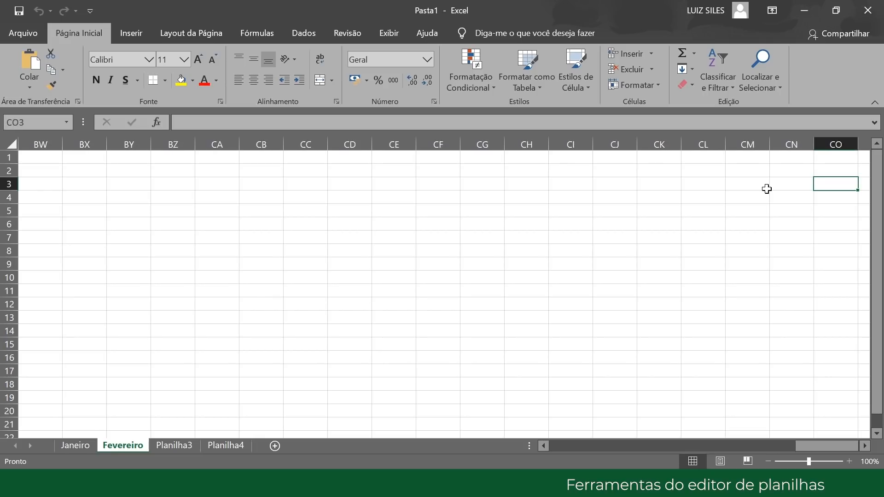
pyautogui.press('Right')
pyautogui.press('Right')
pyautogui.press('Right')
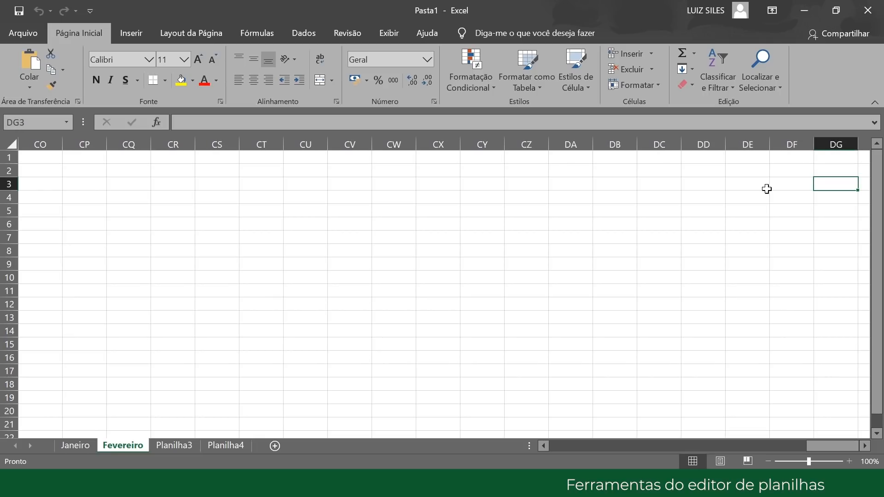
# - Return the active cell along row 3 to A3 and look over the rows further down the sheet
pyautogui.press('Left')
pyautogui.press('Left')
pyautogui.press('Left')
pyautogui.press('Left')
pyautogui.press('Left')
pyautogui.press('Left')
pyautogui.press('Left')
pyautogui.press('Left')
pyautogui.press('Left')
pyautogui.press('Left')
pyautogui.press('Left')
pyautogui.press('Left')
pyautogui.press('Left')
pyautogui.press('Left')
pyautogui.press('Left')
pyautogui.press('Left')
pyautogui.press('Left')
pyautogui.press('Left')
pyautogui.press('Left')
pyautogui.press('Left')
pyautogui.press('Left')
pyautogui.press('Left')
pyautogui.press('Left')
pyautogui.press('Left')
pyautogui.press('Left')
pyautogui.press('Left')
pyautogui.press('Left')
pyautogui.press('Left')
pyautogui.press('Left')
pyautogui.press('Left')
pyautogui.press('Left')
pyautogui.press('Left')
pyautogui.press('Left')
pyautogui.press('Left')
pyautogui.press('Left')
pyautogui.press('Left')
pyautogui.press('Left')
pyautogui.press('Left')
pyautogui.press('Left')
pyautogui.press('Left')
pyautogui.press('Left')
pyautogui.press('Left')
pyautogui.press('Left')
pyautogui.press('Left')
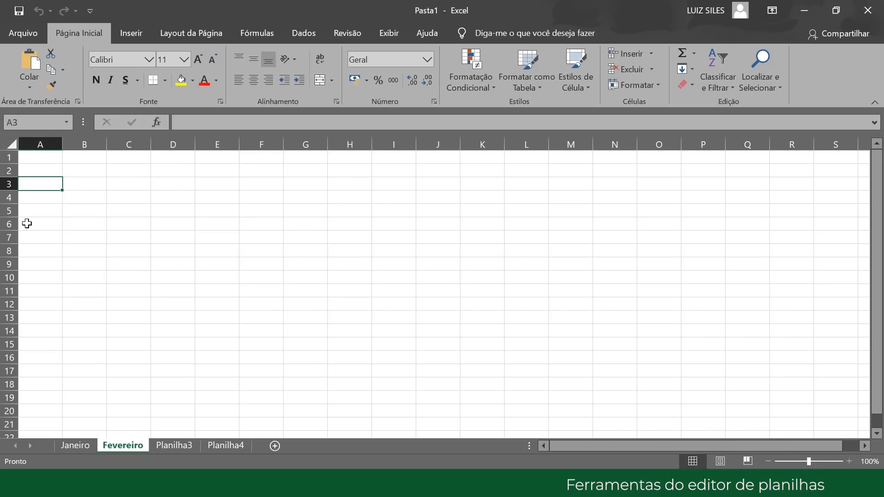
pyautogui.scroll(-13, 32, 207)
pyautogui.scroll(13, 36, 217)
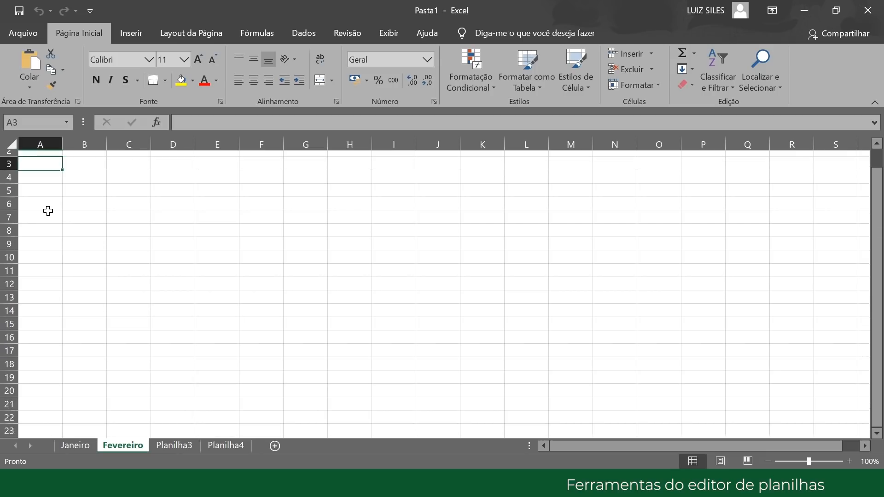
# - Jump directly to cell K45 by its reference and view the rows around it
pyautogui.click(31, 122)
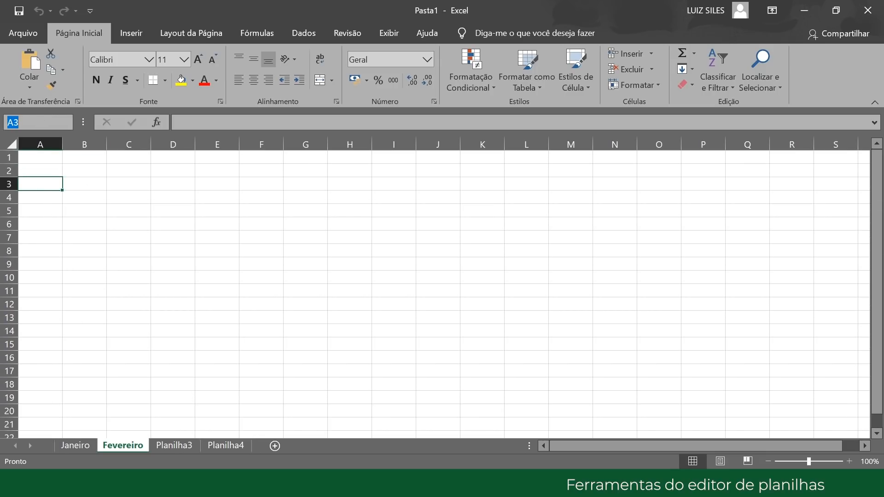
pyautogui.press('BackSpace')
pyautogui.write('k45')
pyautogui.press('Return')
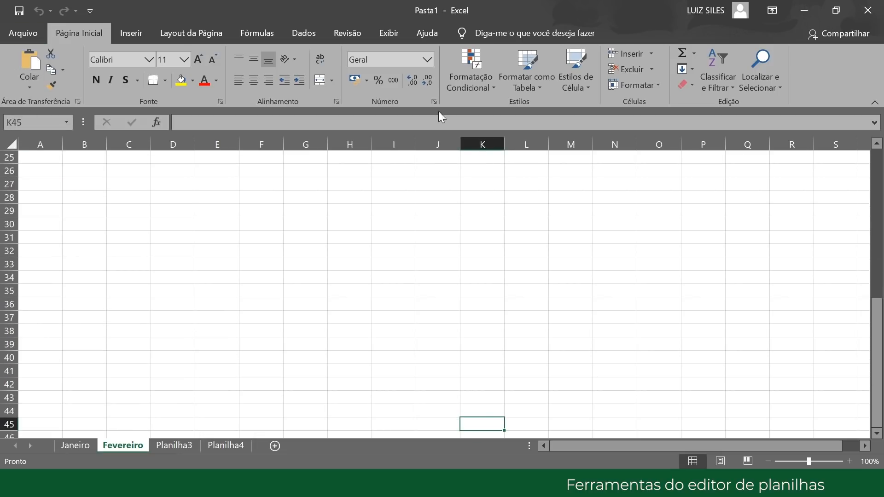
pyautogui.scroll(-2, 511, 406)
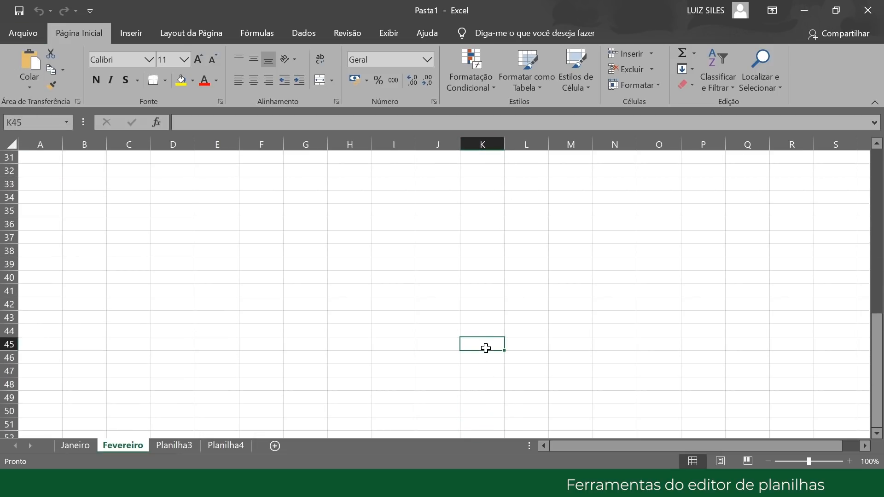
pyautogui.scroll(10, 486, 348)
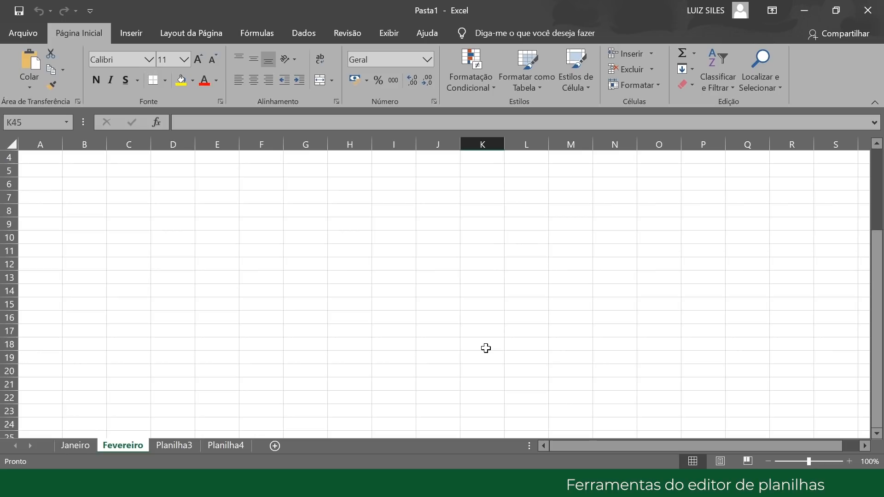
# - Return to cell A1, and select the cell range F4:J13
pyautogui.click(38, 162)
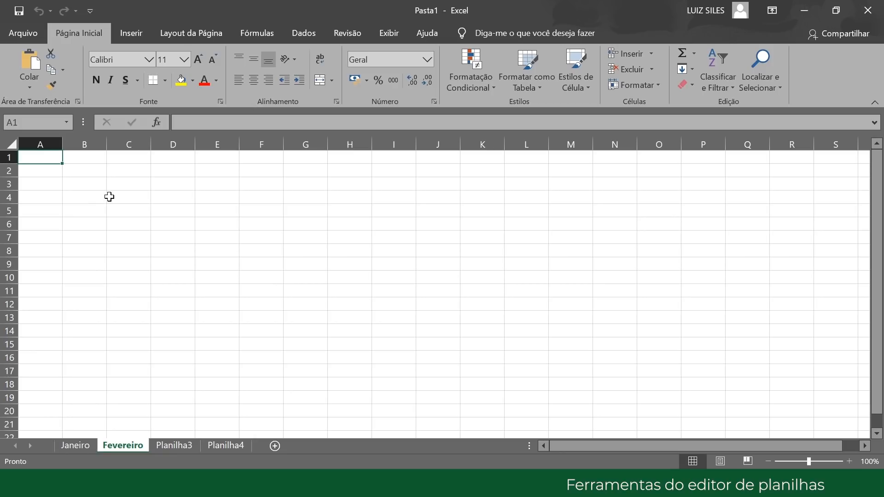
pyautogui.click(250, 196)
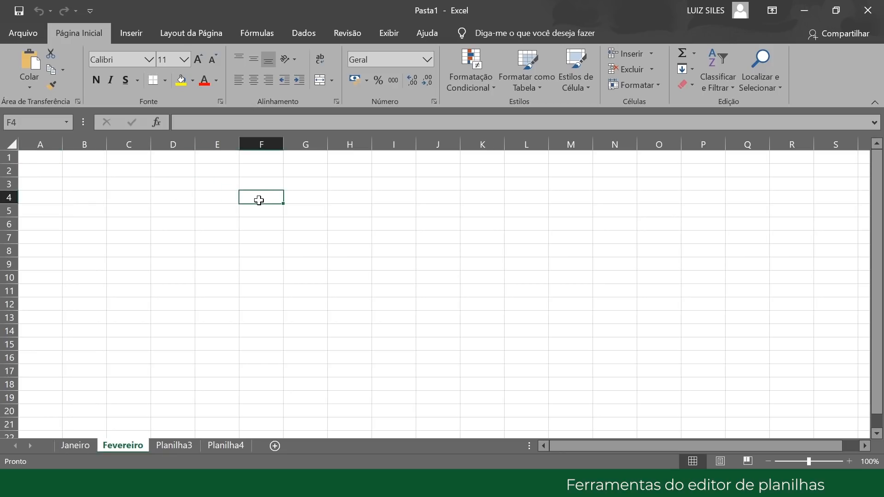
pyautogui.moveTo(261, 197); pyautogui.dragTo(421, 313)
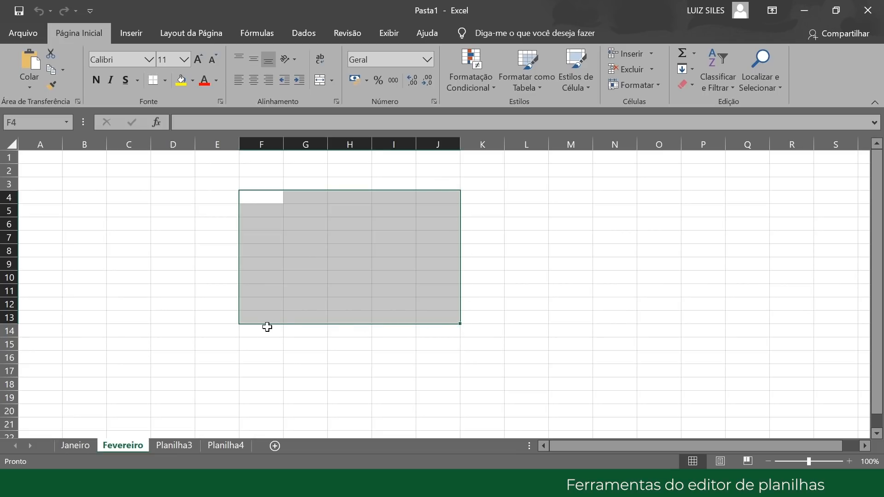
# - Enter the value 10 in cell F4 of the Fevereiro sheet
pyautogui.click(252, 195)
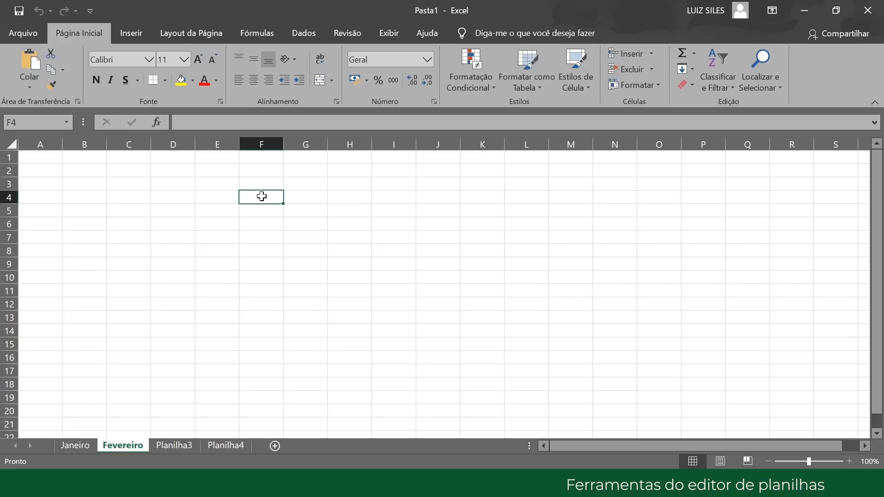
pyautogui.write('10')
pyautogui.press('Return')
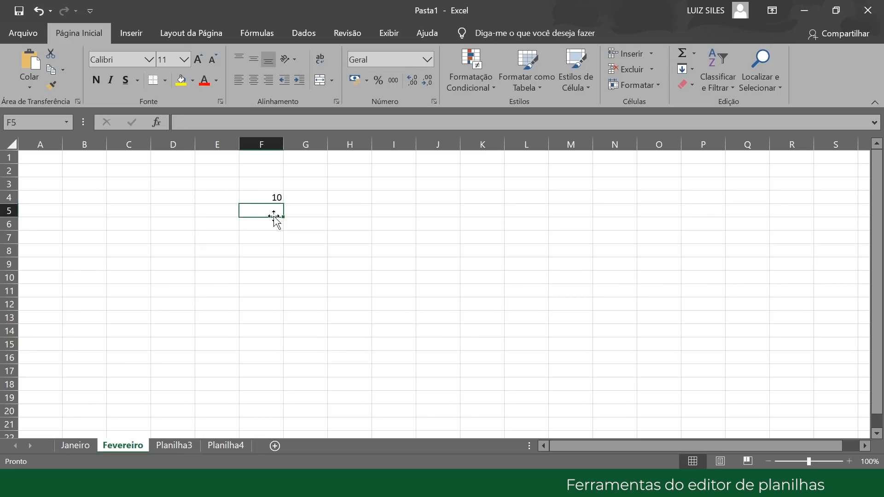
# - Move the content of cell F4 to K5, and from there to cell E4
pyautogui.click(261, 195)
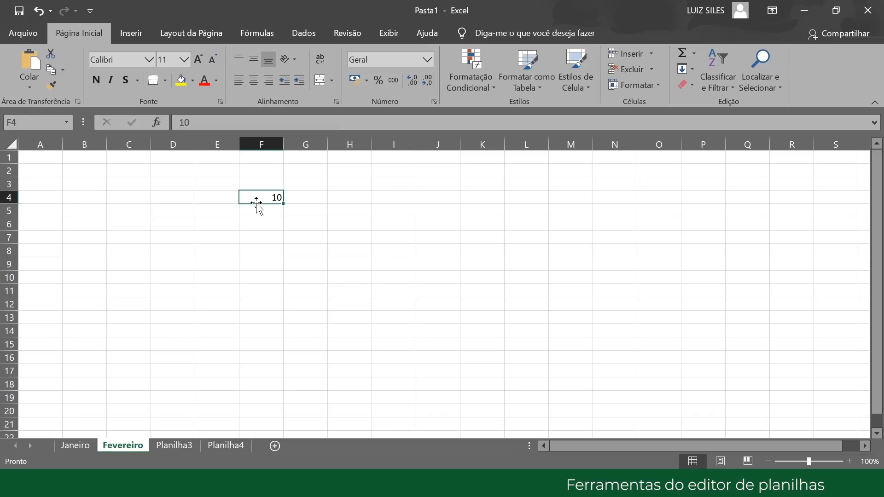
pyautogui.moveTo(256, 202); pyautogui.dragTo(473, 209)
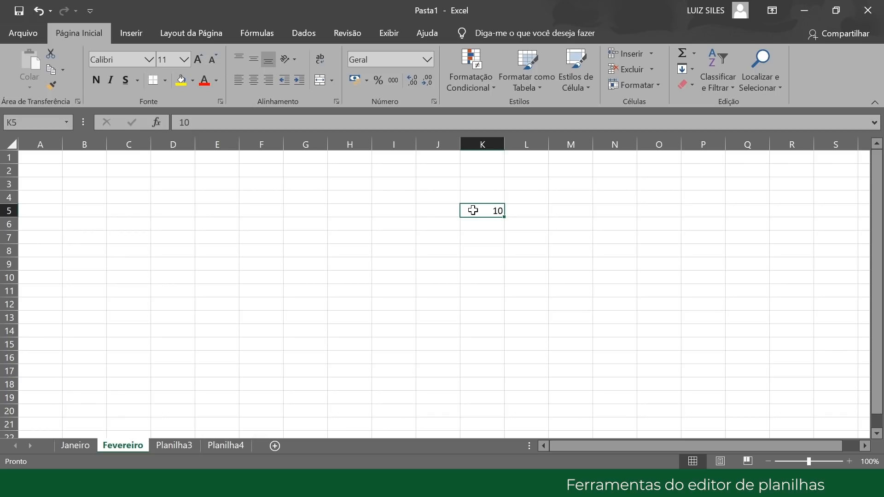
pyautogui.moveTo(471, 204); pyautogui.dragTo(206, 198)
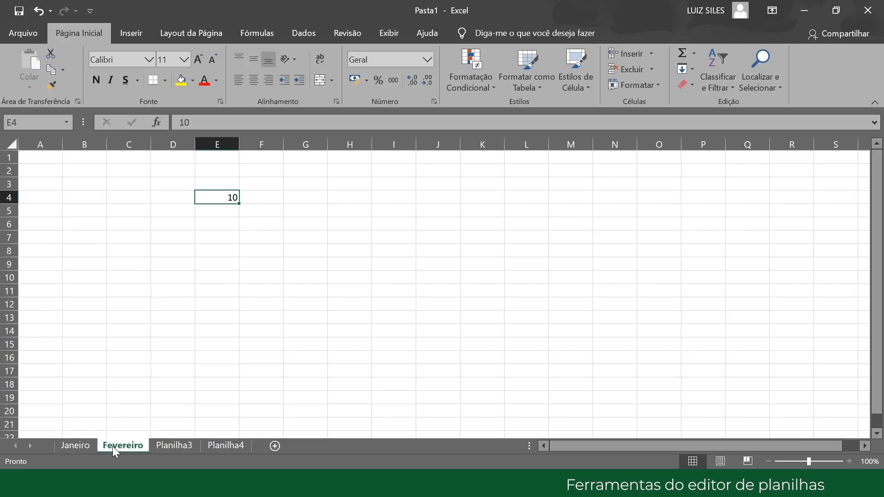
# - View the Janeiro sheet and return to the Fevereiro sheet
pyautogui.click(80, 446)
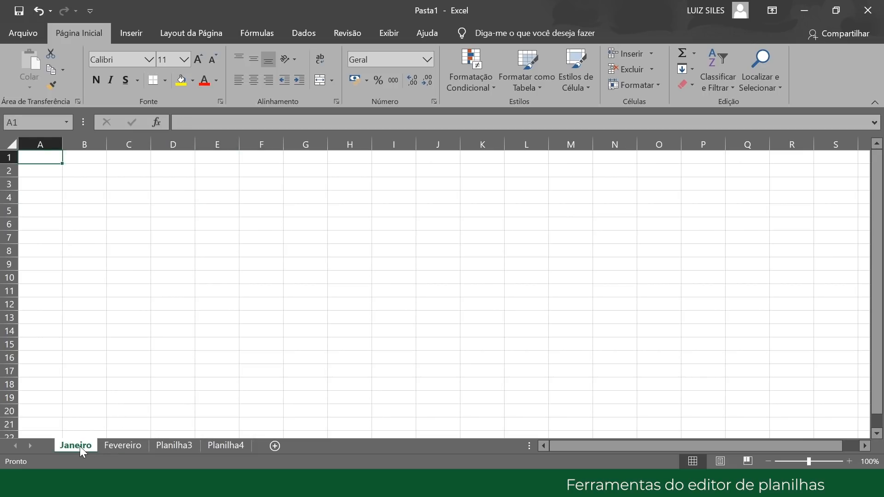
pyautogui.click(130, 446)
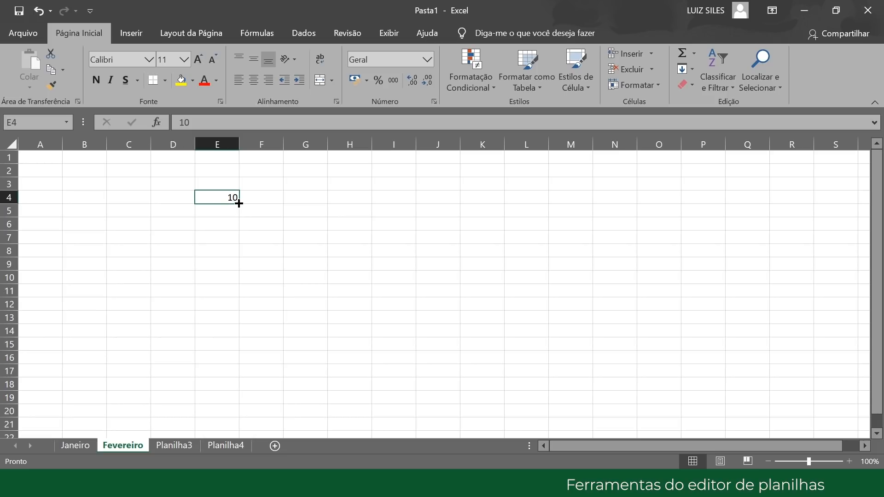
# - Fill the value 10 from cell E4 down through E12, and clear the contents of the filled range
pyautogui.moveTo(239, 203); pyautogui.dragTo(238, 309)
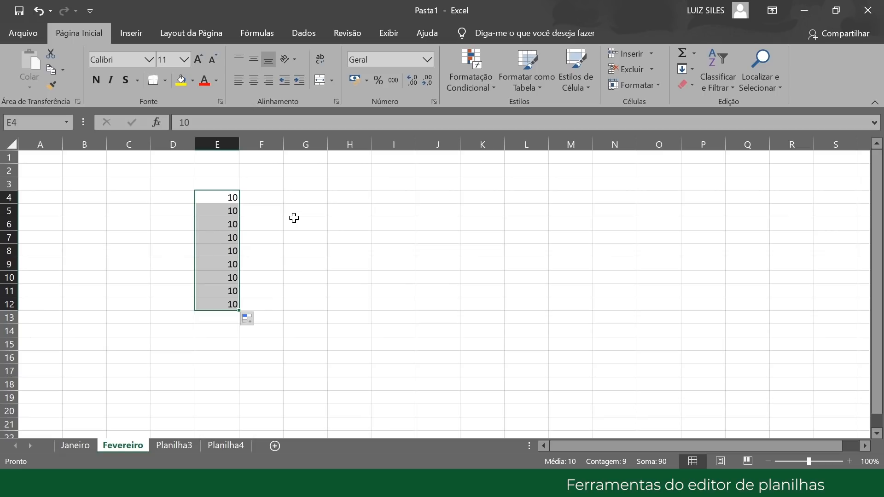
pyautogui.press('BackSpace')
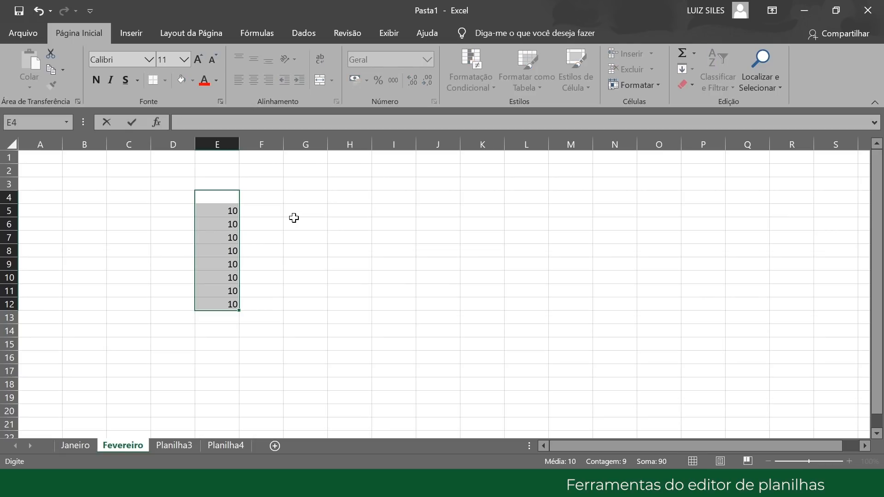
pyautogui.moveTo(222, 201); pyautogui.dragTo(221, 304)
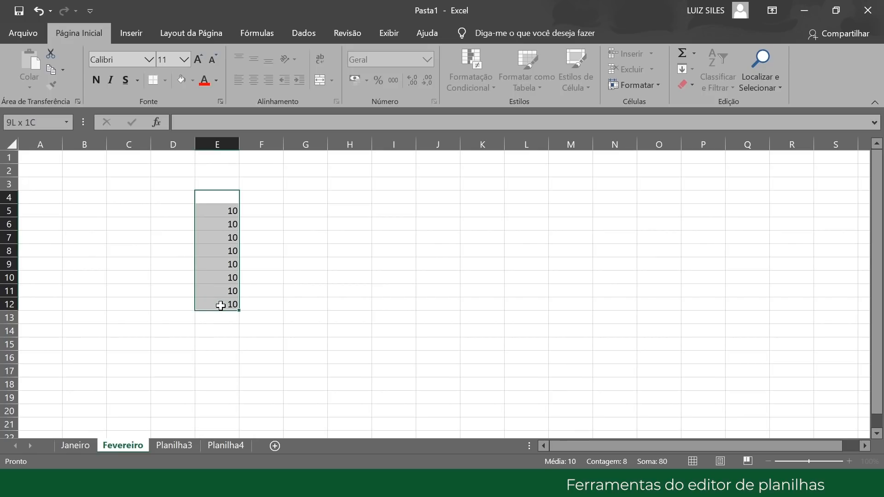
pyautogui.press('Delete')
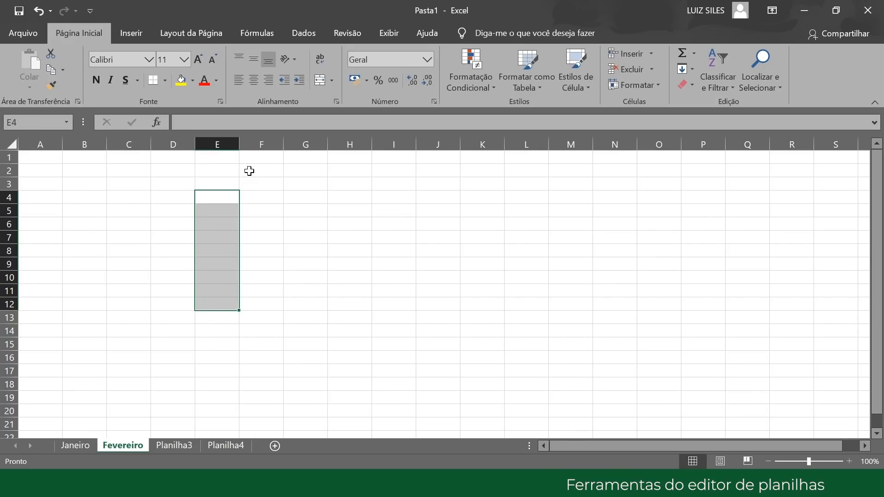
# - Select the range A1:M19 and try to print one copy of the empty Fevereiro sheet
pyautogui.moveTo(51, 163); pyautogui.dragTo(563, 356)
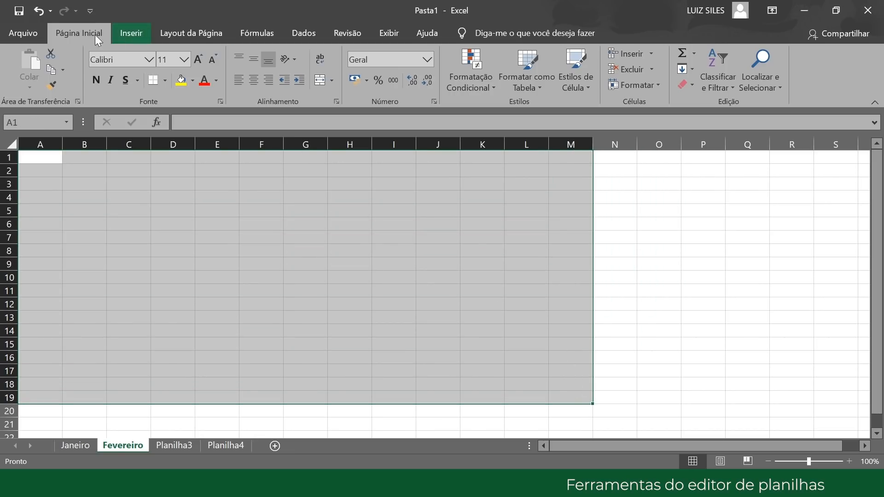
pyautogui.click(17, 33)
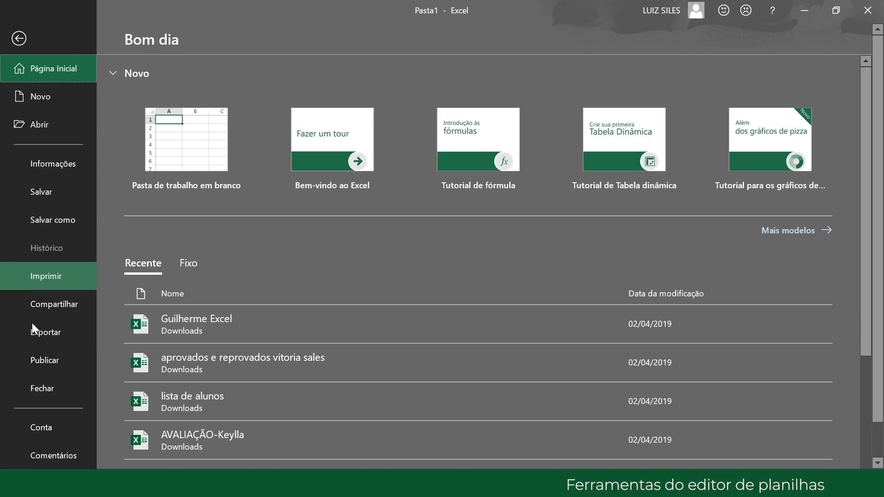
pyautogui.click(49, 281)
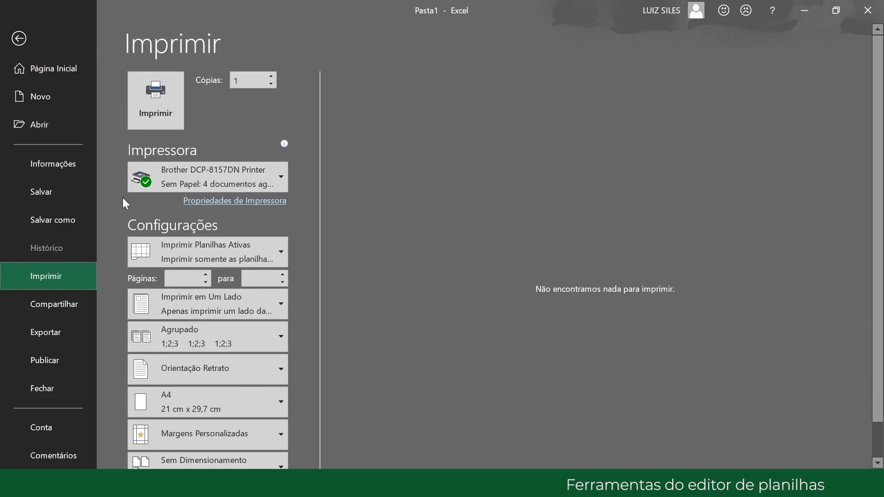
pyautogui.click(145, 107)
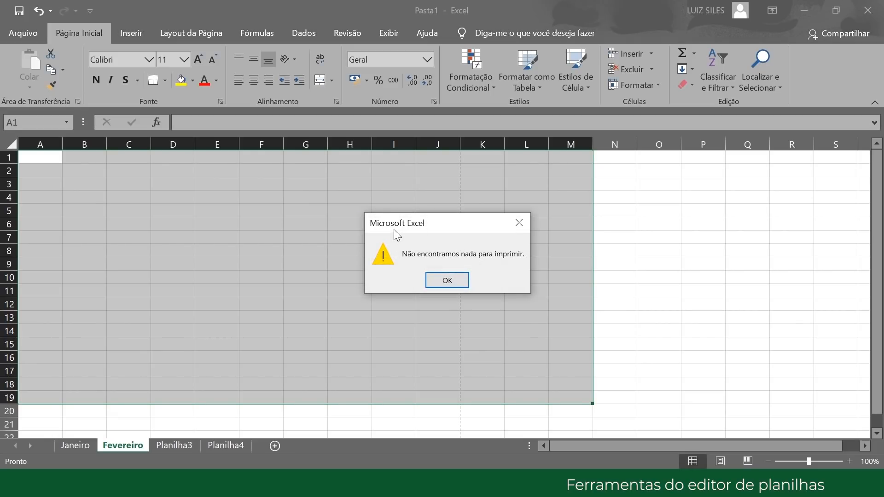
pyautogui.click(519, 223)
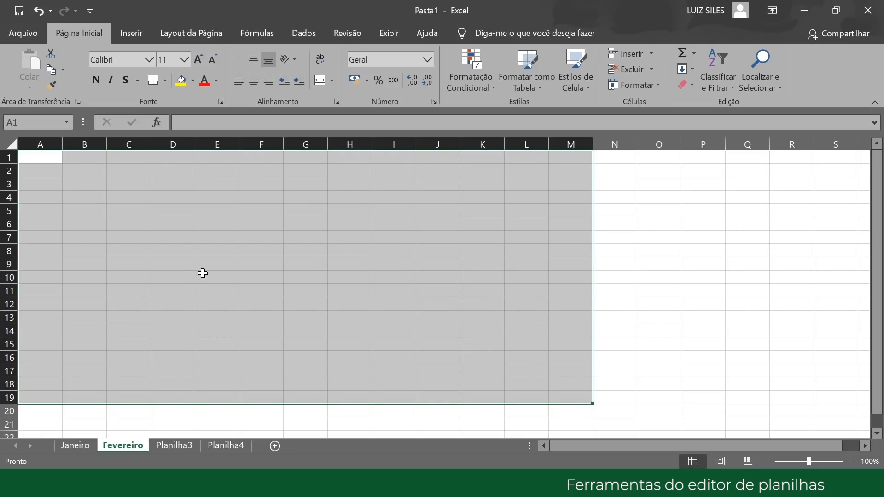
# - Apply all borders (Todas as Bordas) to the cell range A1:I20
pyautogui.click(233, 209)
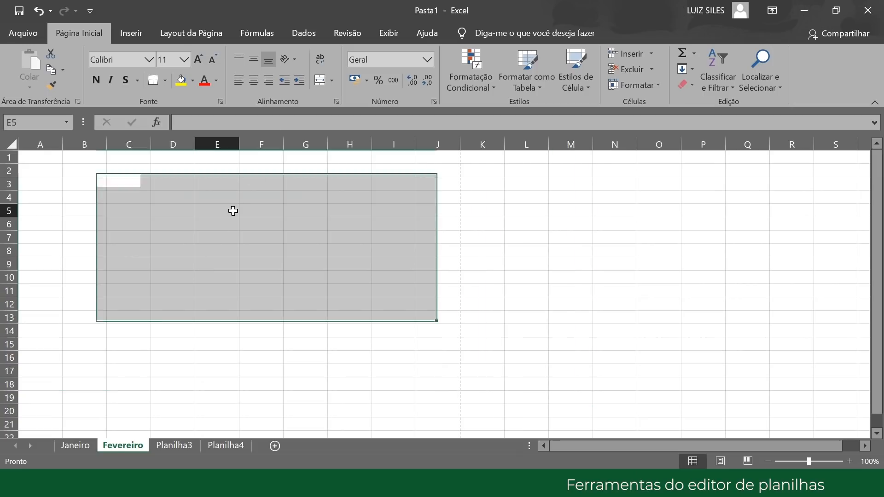
pyautogui.moveTo(42, 157); pyautogui.dragTo(413, 413)
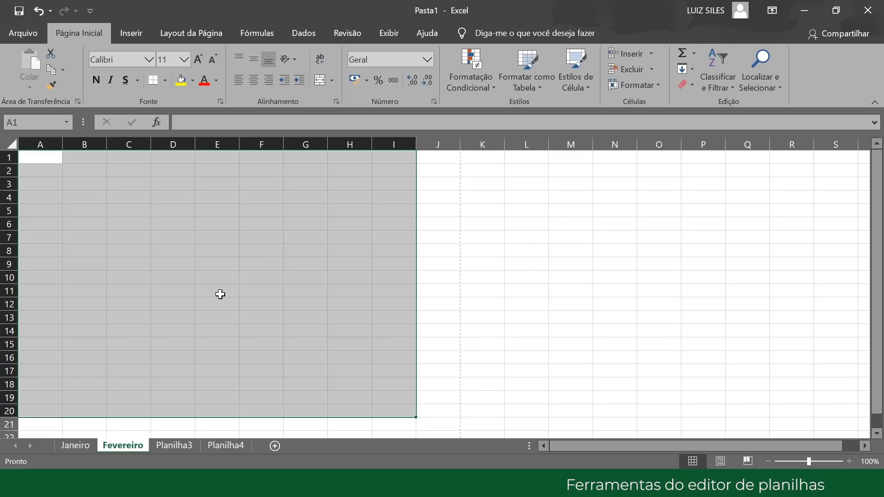
pyautogui.click(165, 80)
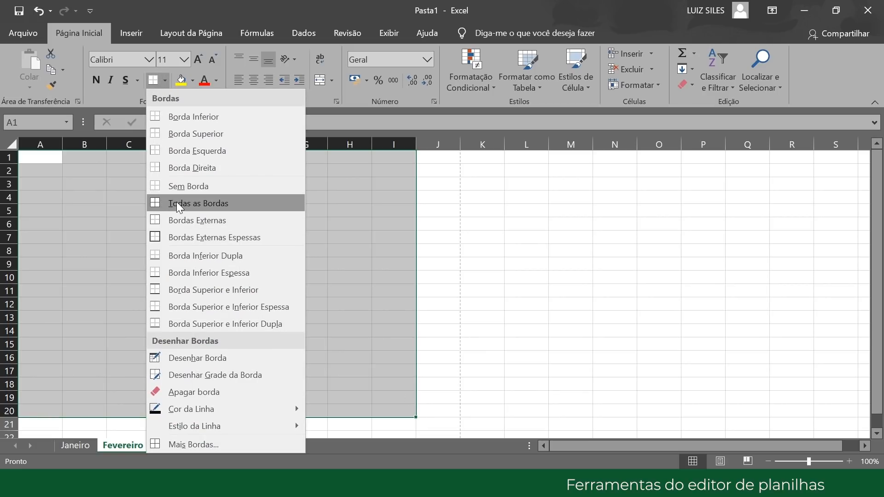
pyautogui.click(176, 202)
pyautogui.click(196, 213)
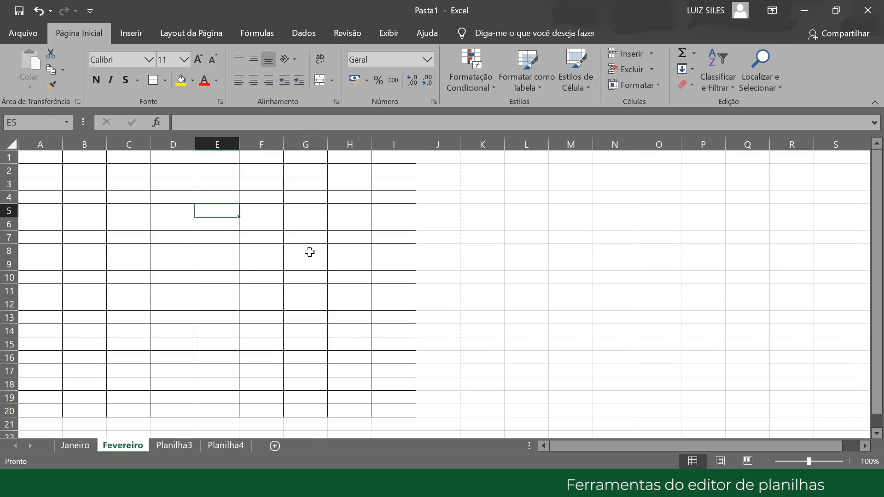
# - Examine the dashed page-break lines around and below the bordered table at 120% zoom
pyautogui.scroll(-2, 352, 261)
pyautogui.scroll(-1, 352, 260)
pyautogui.scroll(3, 353, 257)
pyautogui.click(29, 32)
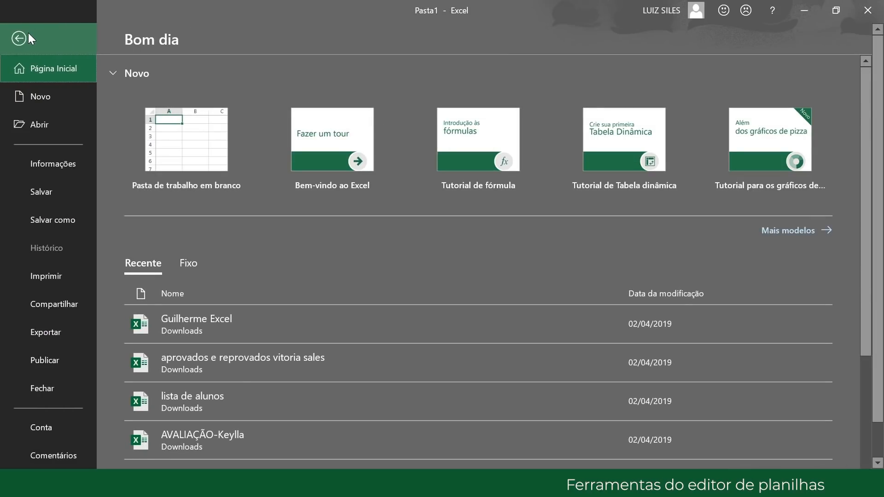
pyautogui.click(19, 33)
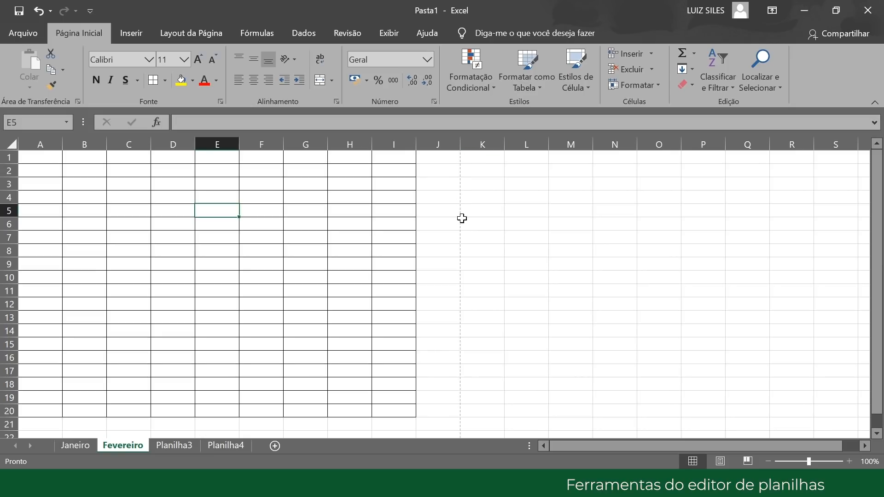
pyautogui.scroll(-1, 460, 224)
pyautogui.scroll(-4, 460, 227)
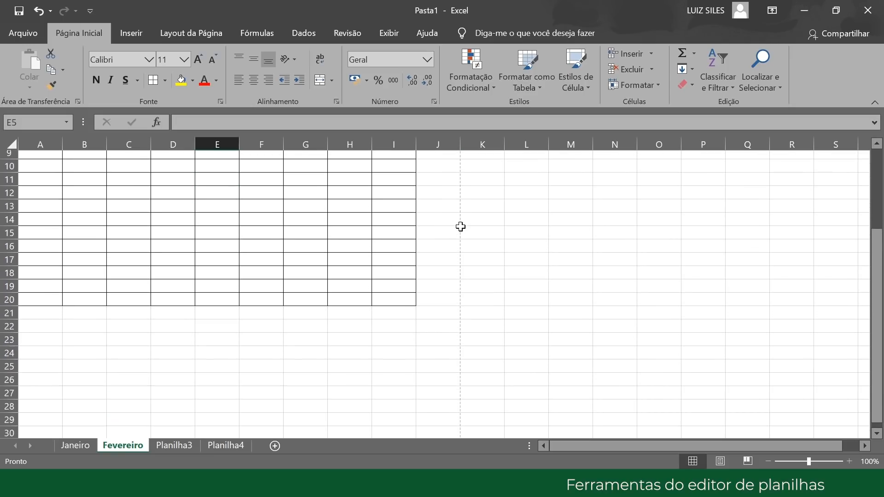
pyautogui.scroll(-7, 460, 226)
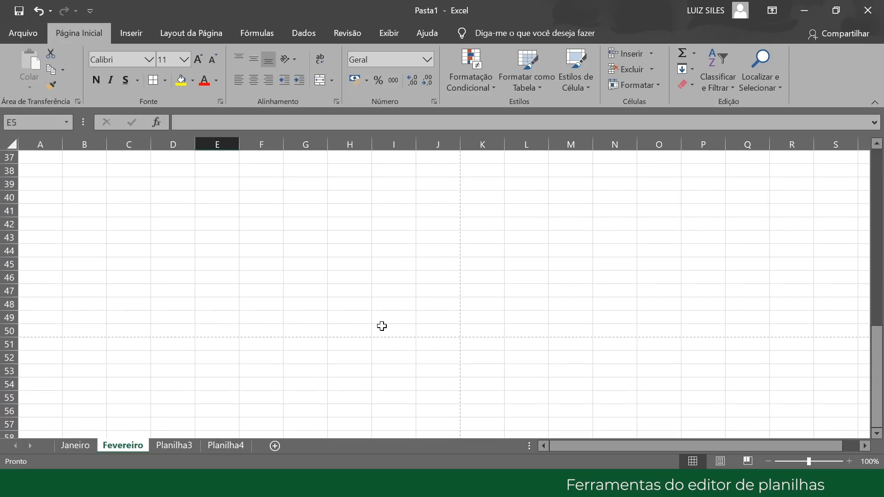
pyautogui.click(849, 461)
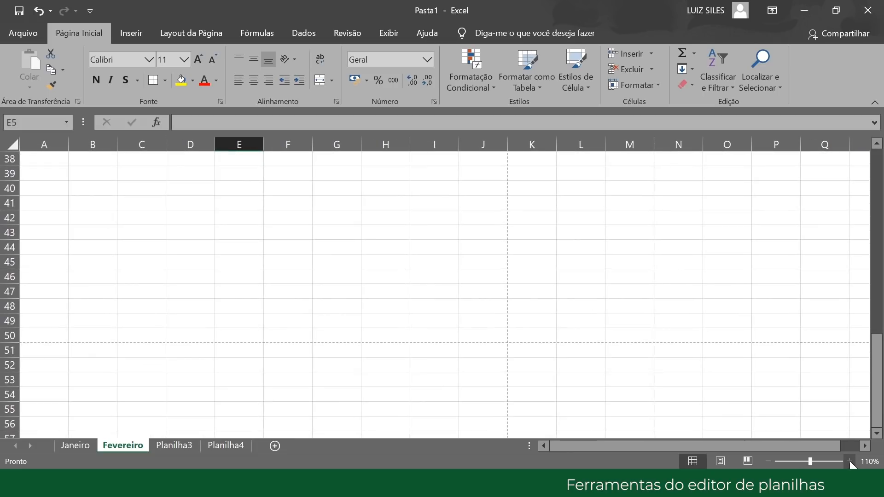
pyautogui.click(849, 460)
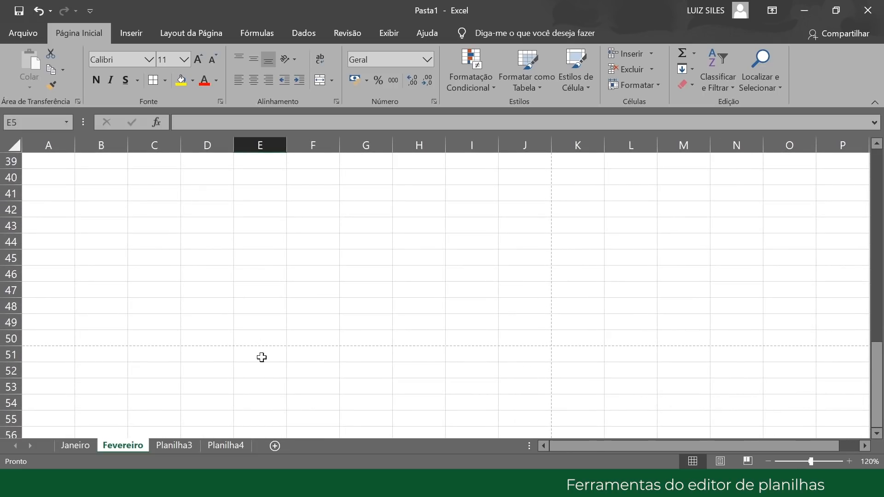
pyautogui.scroll(13, 481, 328)
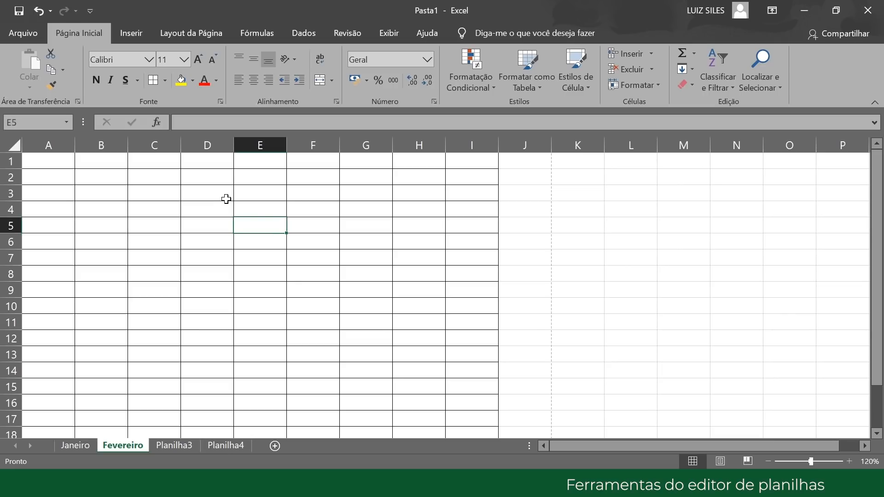
# - View the available page orientation options without changing the orientation
pyautogui.click(196, 33)
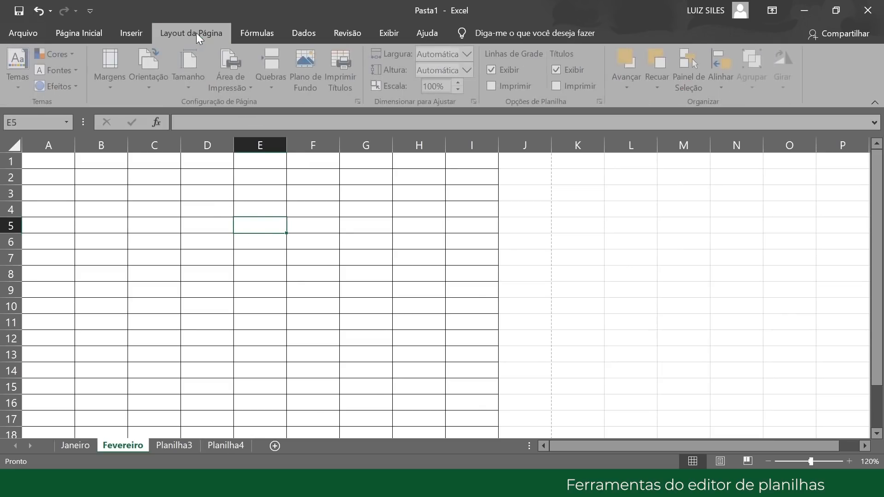
pyautogui.click(148, 81)
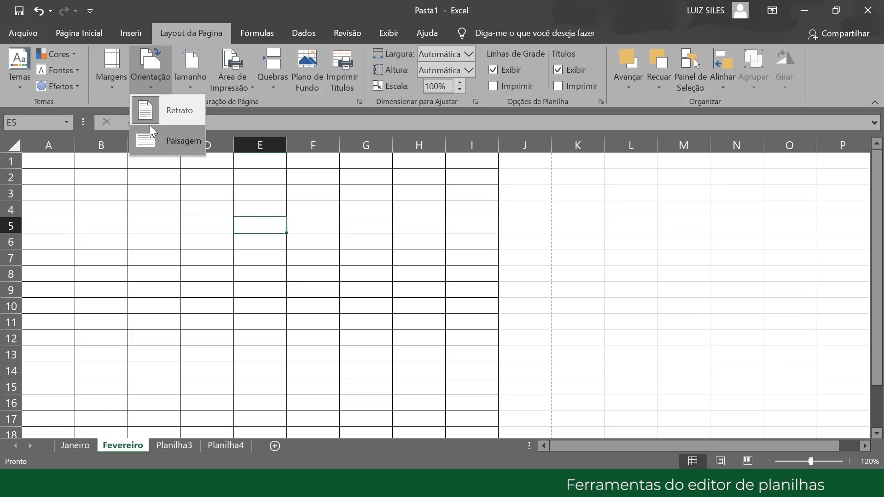
pyautogui.click(351, 289)
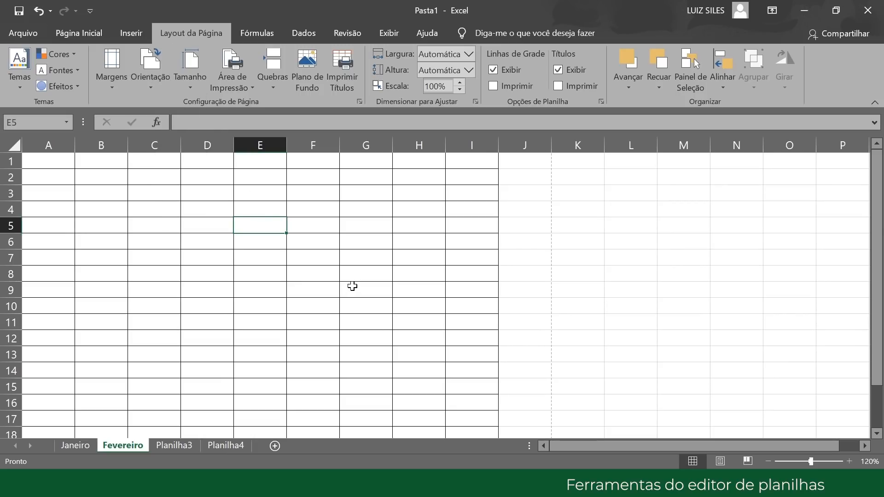
# - Inspect the portrait page limits by selecting cell J1, the range A50:J50, cell A51 and cell K28
pyautogui.click(529, 166)
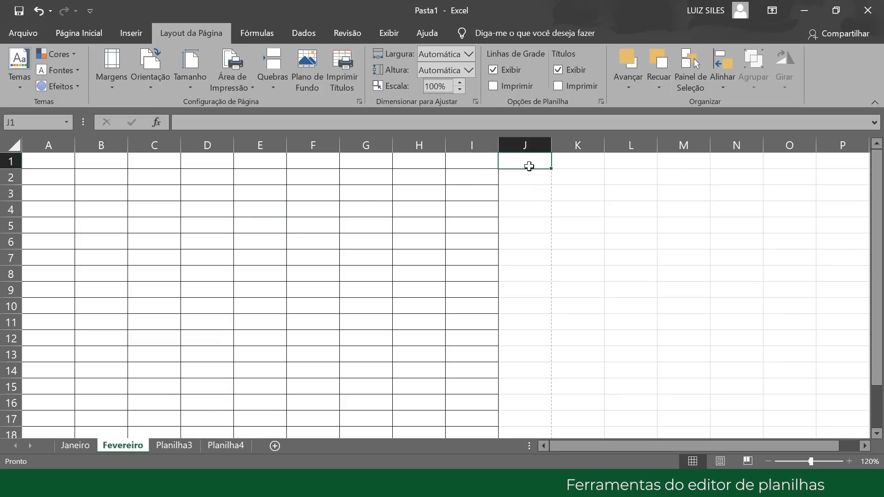
pyautogui.scroll(-13, 527, 175)
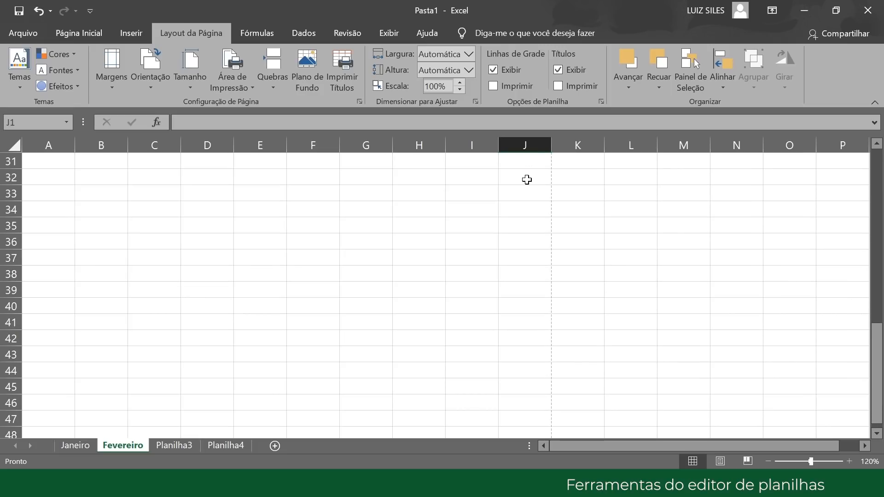
pyautogui.moveTo(63, 321); pyautogui.dragTo(506, 320)
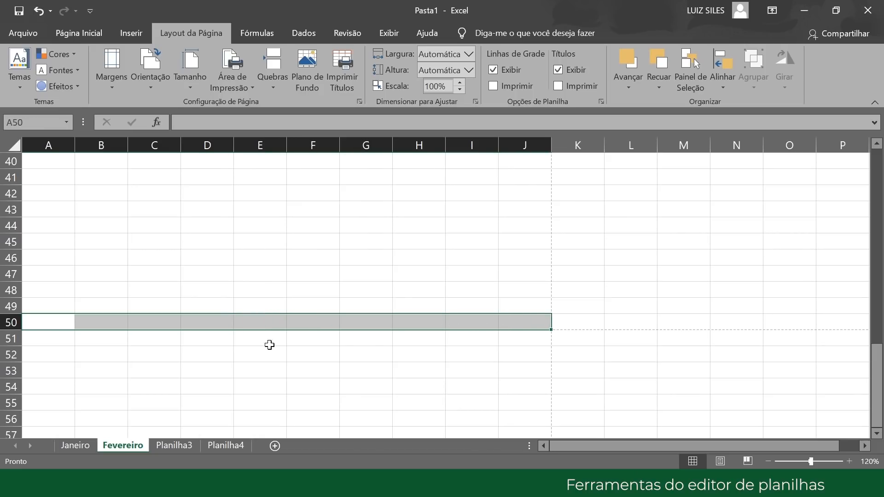
pyautogui.click(60, 338)
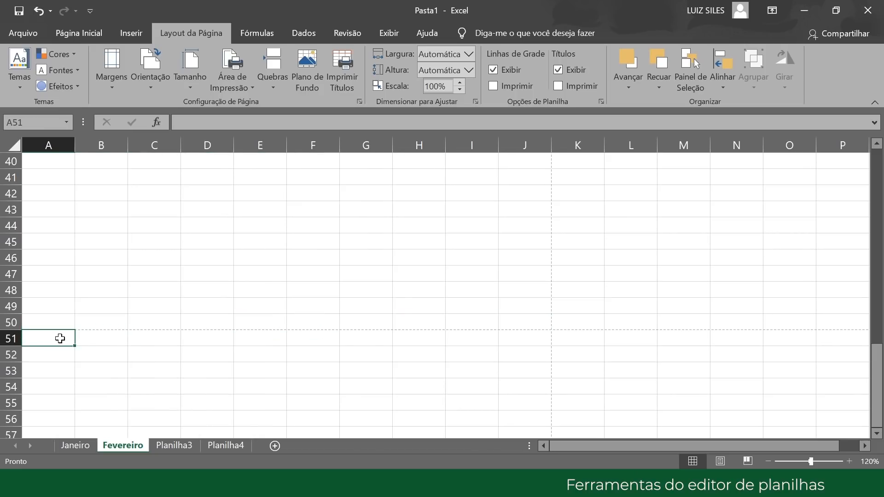
pyautogui.scroll(3, 554, 306)
pyautogui.scroll(1, 554, 306)
pyautogui.click(570, 167)
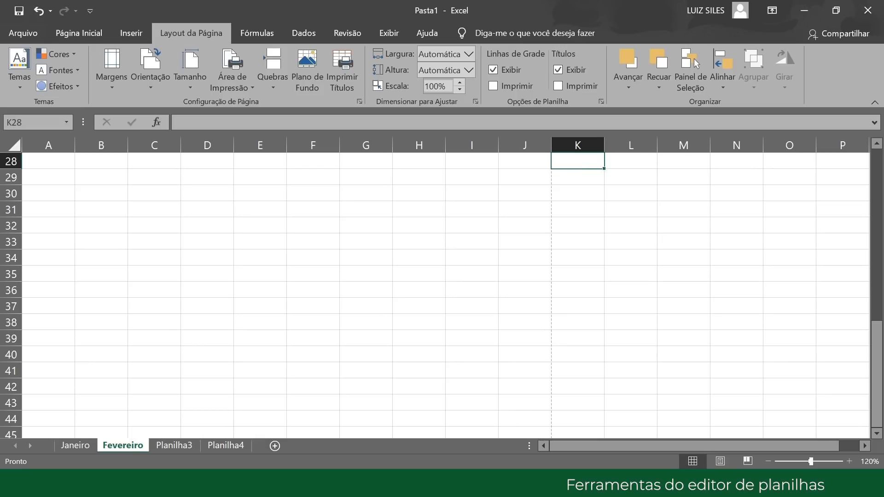
pyautogui.click(526, 486)
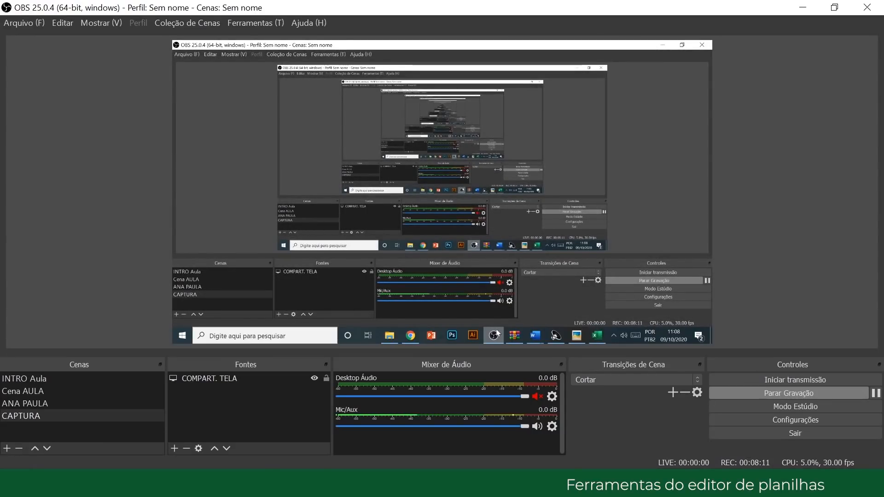
pyautogui.click(695, 486)
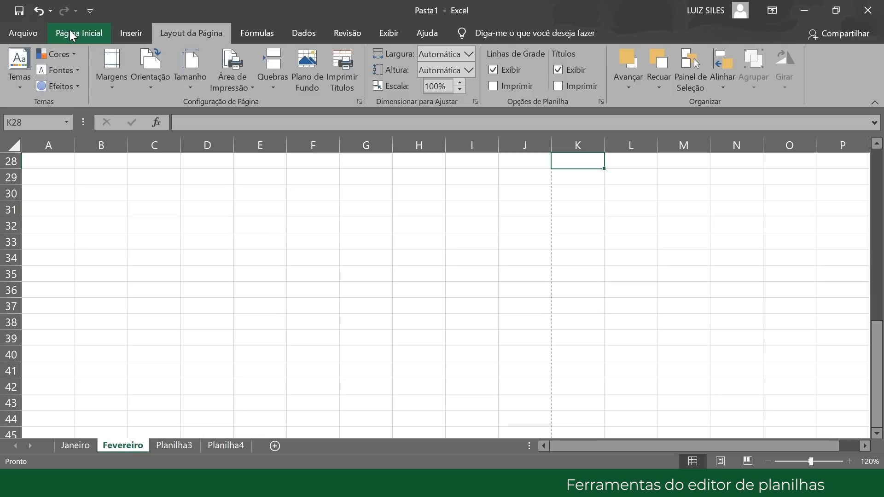
# - Set the page orientation to Paisagem (landscape), and inspect the new page limits from cell O28 downward
pyautogui.click(151, 79)
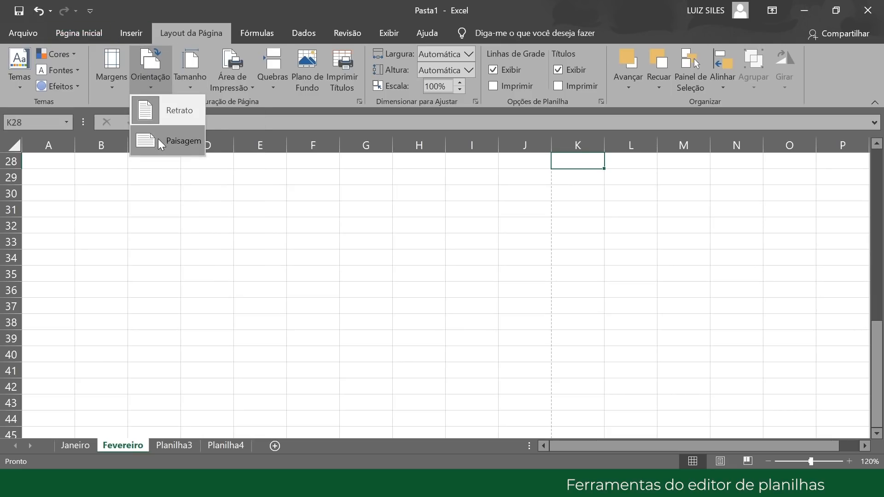
pyautogui.click(159, 139)
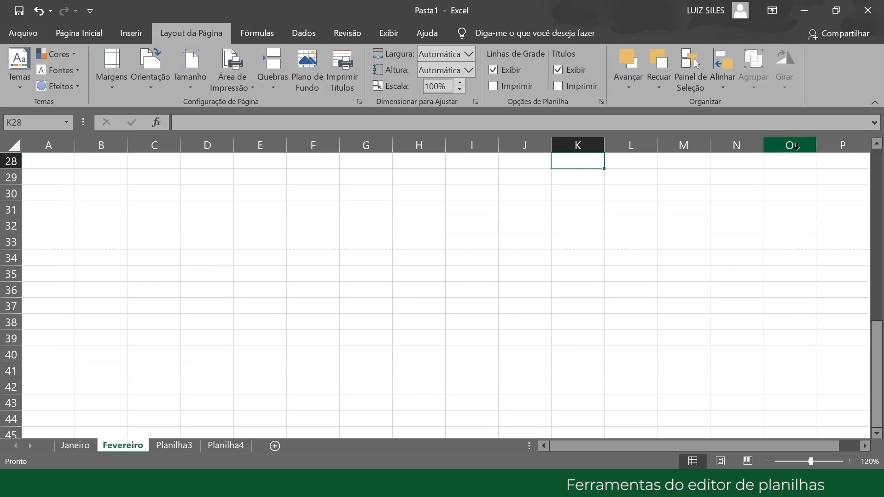
pyautogui.click(790, 165)
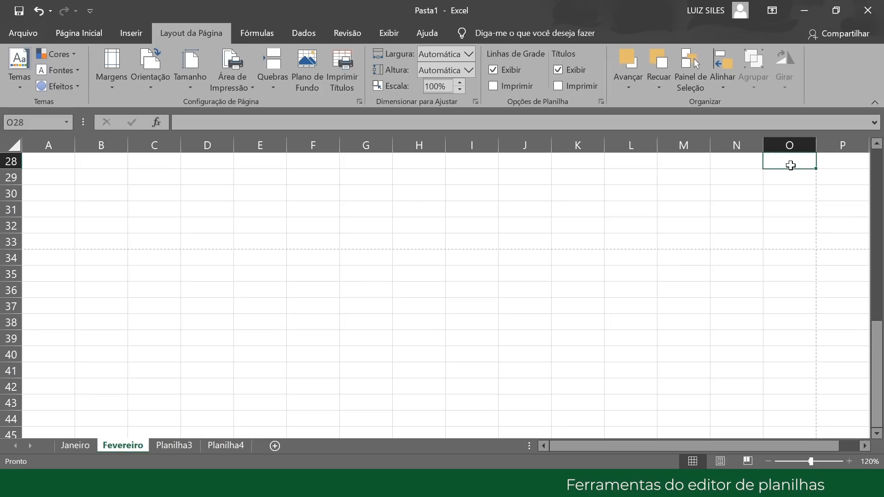
pyautogui.scroll(-6, 649, 297)
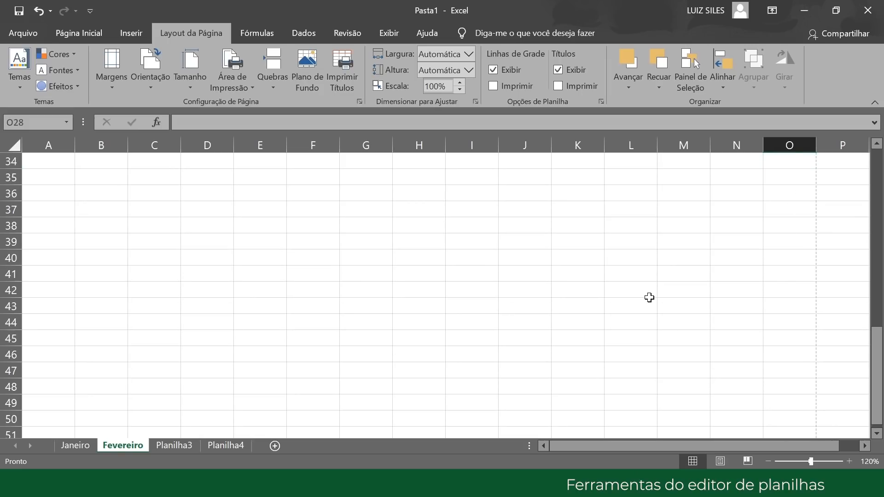
pyautogui.scroll(-3, 649, 297)
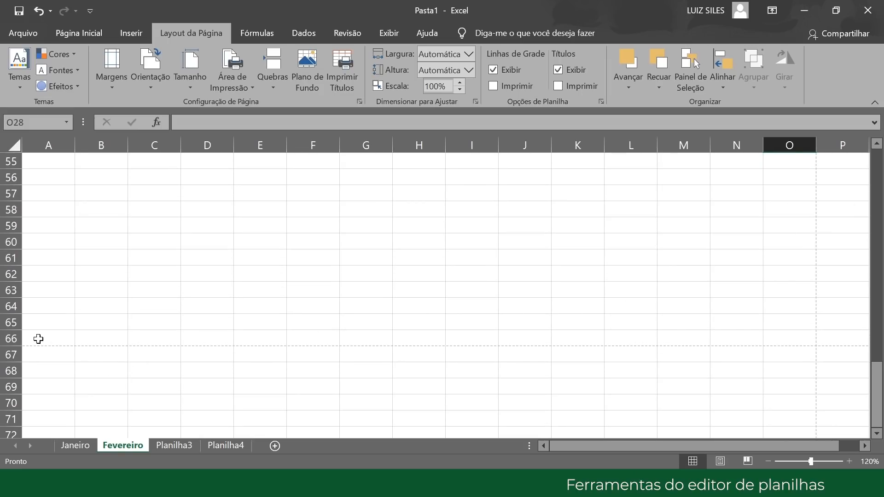
# - Select cell B24 below the bordered table and view the sheet's landscape print preview, returning to the worksheet
pyautogui.scroll(16, 39, 339)
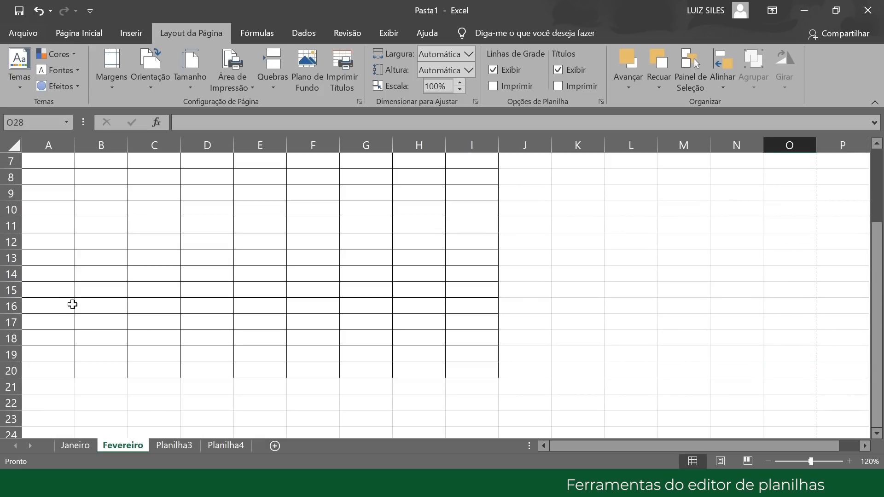
pyautogui.scroll(2, 72, 305)
pyautogui.scroll(-4, 89, 289)
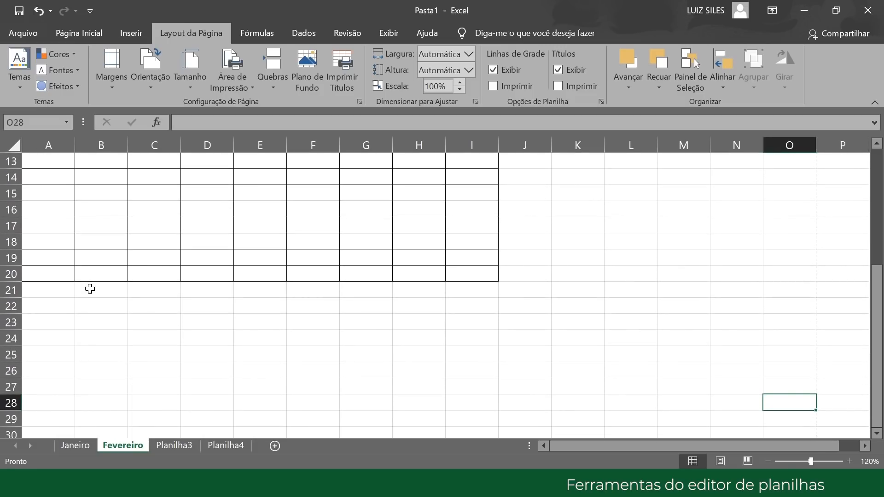
pyautogui.scroll(-1, 89, 288)
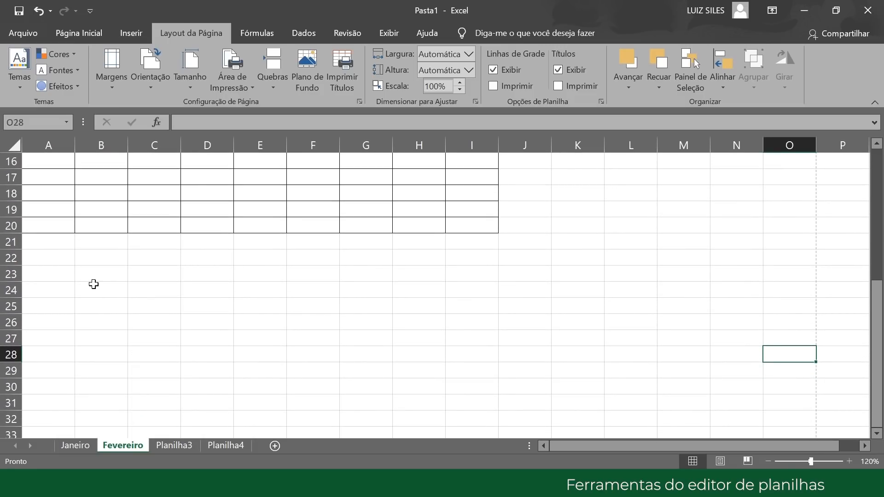
pyautogui.click(90, 288)
pyautogui.click(17, 32)
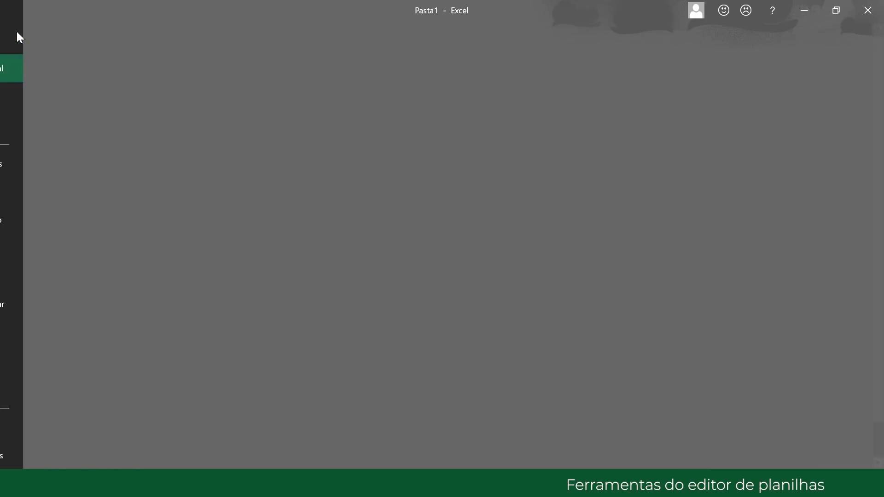
pyautogui.click(48, 277)
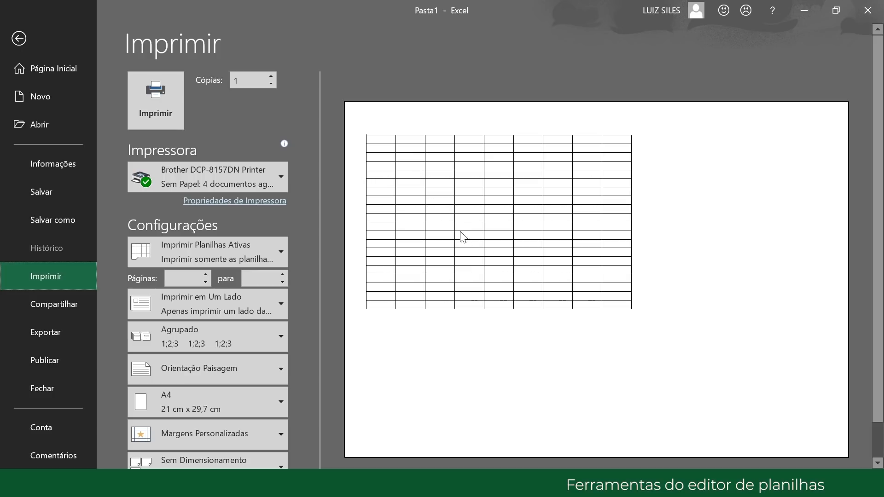
pyautogui.click(17, 38)
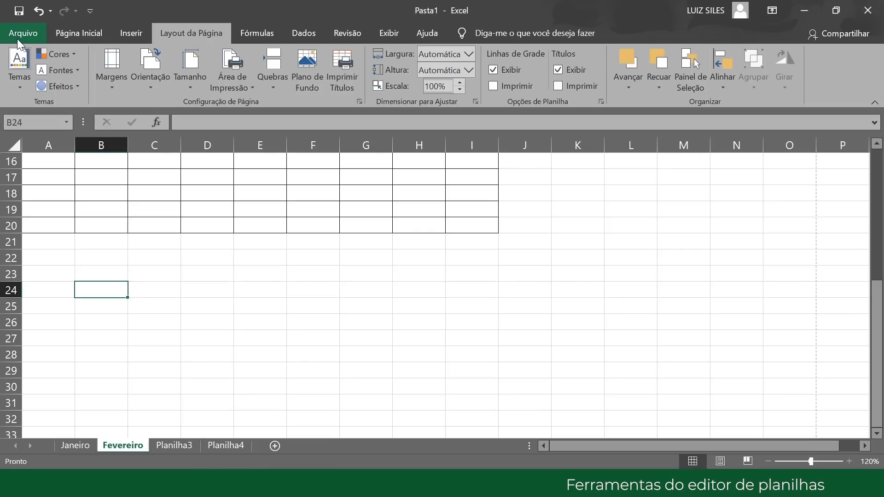
# - Inspect the landscape page limit below the bordered table by selecting cell A34, just under the horizontal page-break line
pyautogui.scroll(-2, 434, 336)
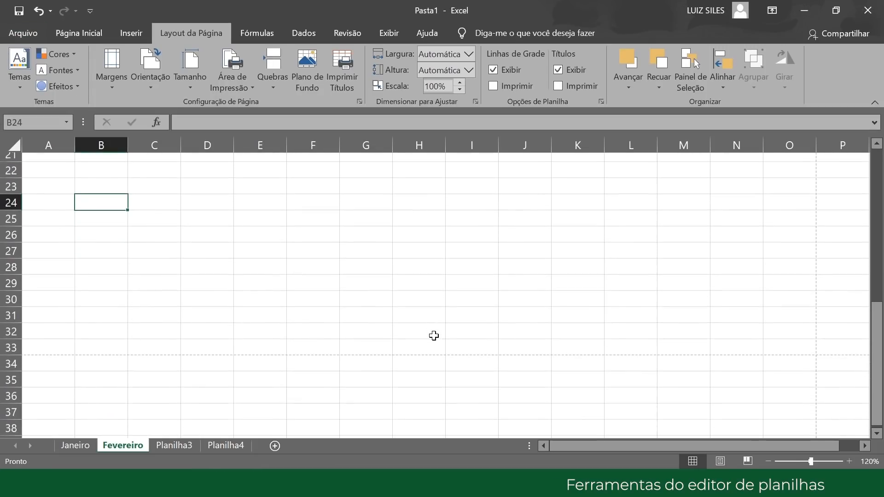
pyautogui.scroll(3, 433, 336)
pyautogui.scroll(-2, 434, 336)
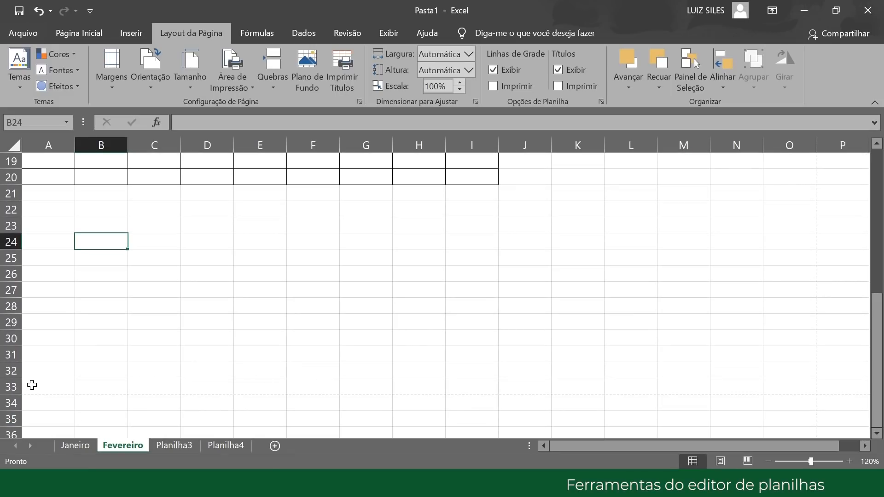
pyautogui.click(59, 405)
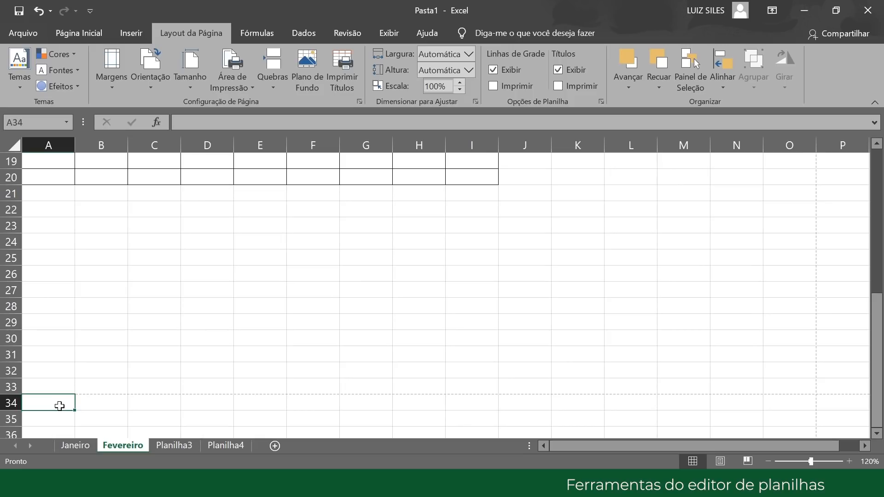
# - Set the page orientation back to Retrato (portrait) and return to the start of the bordered table
pyautogui.scroll(4, 61, 406)
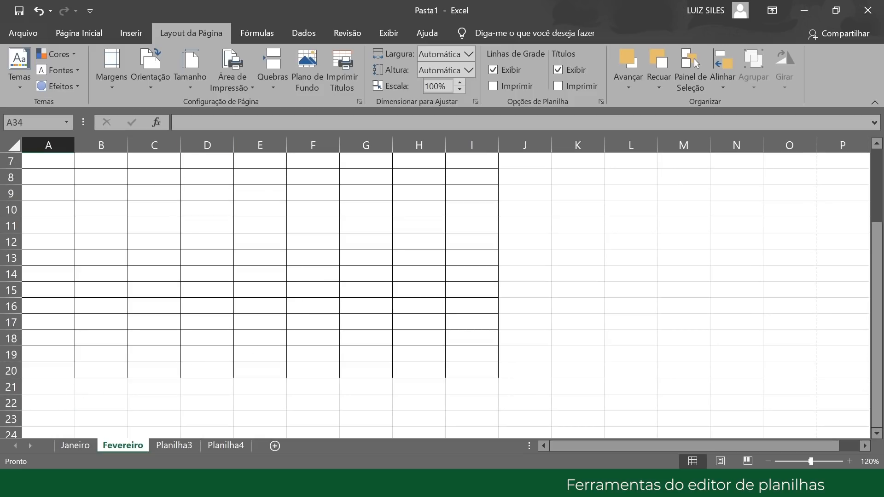
pyautogui.click(79, 35)
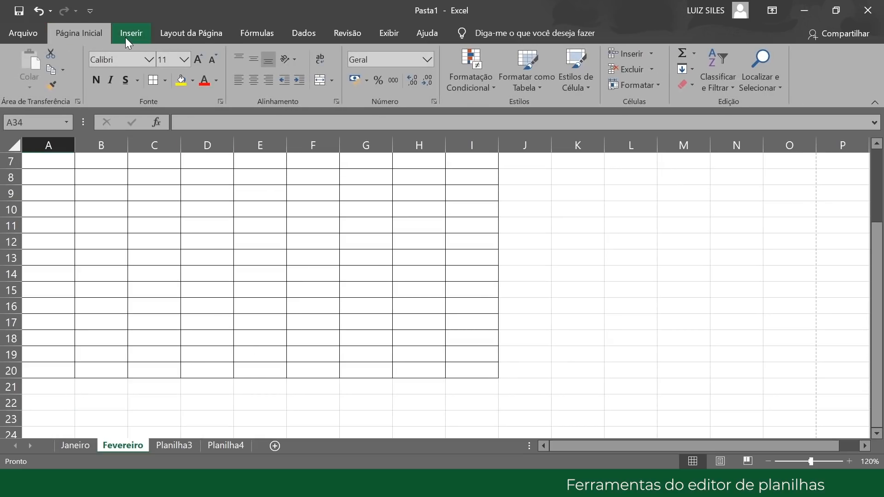
pyautogui.click(171, 31)
pyautogui.click(153, 87)
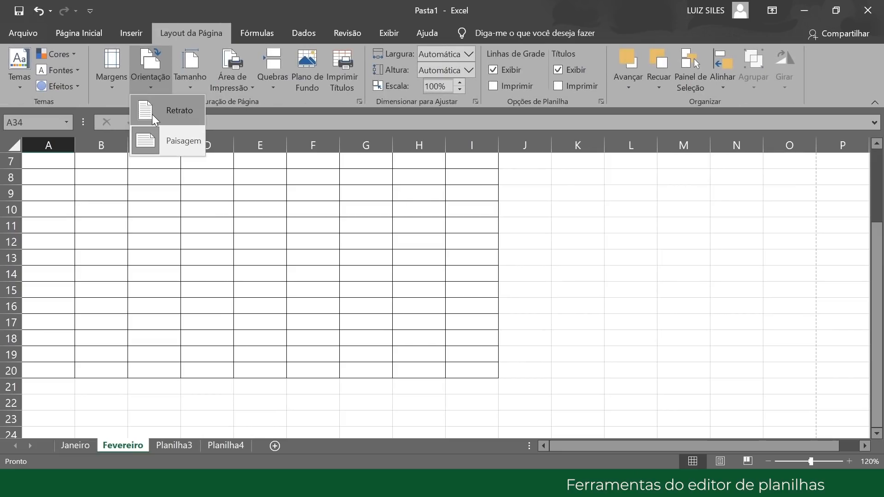
pyautogui.click(154, 114)
pyautogui.scroll(2, 157, 252)
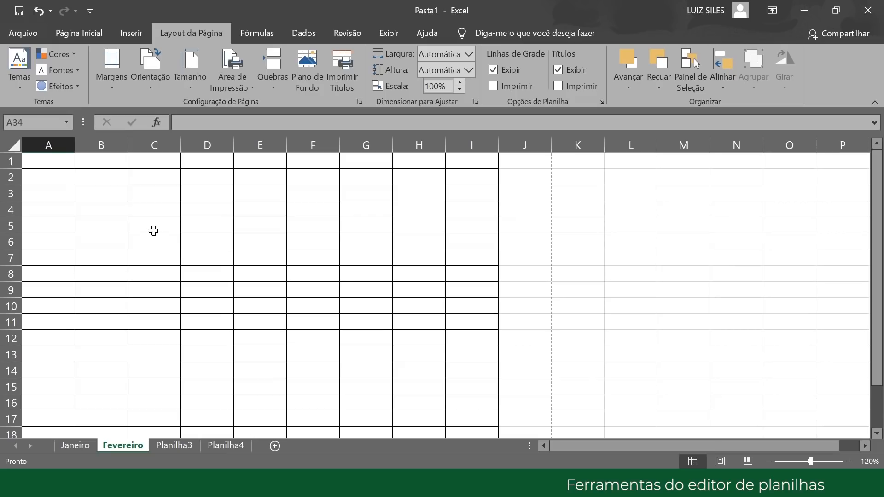
# - View the Tudo category of the Inserir Função list for cell A34, closing it without inserting a function
pyautogui.click(163, 135)
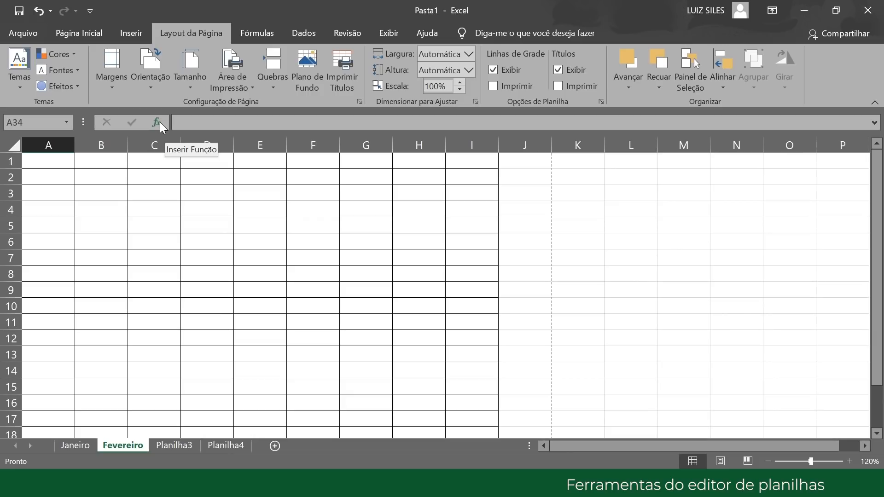
pyautogui.click(159, 122)
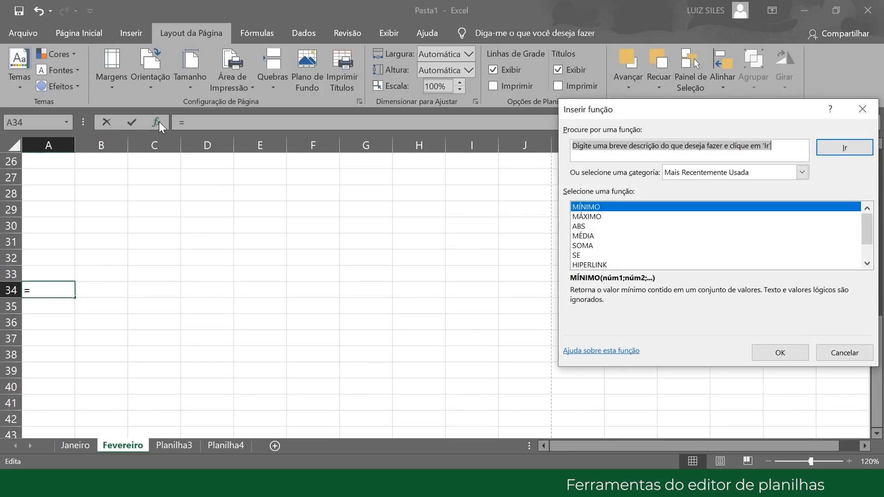
pyautogui.moveTo(674, 111); pyautogui.dragTo(472, 81)
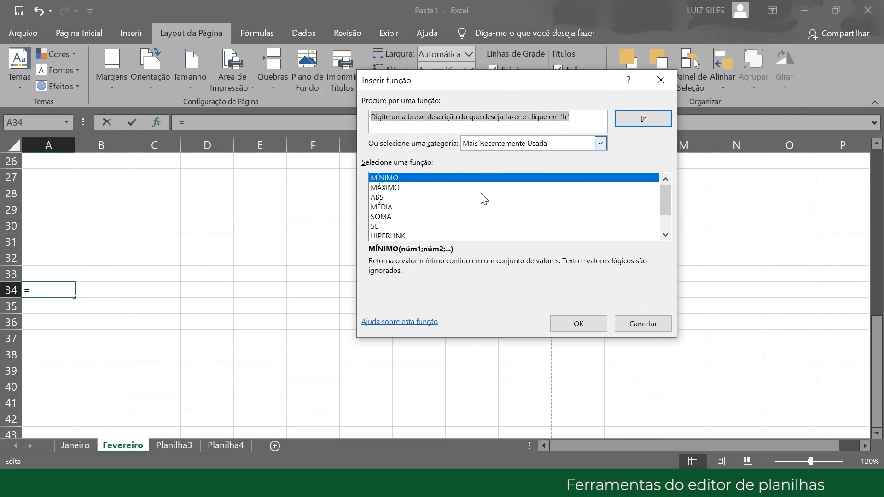
pyautogui.click(592, 144)
pyautogui.click(468, 165)
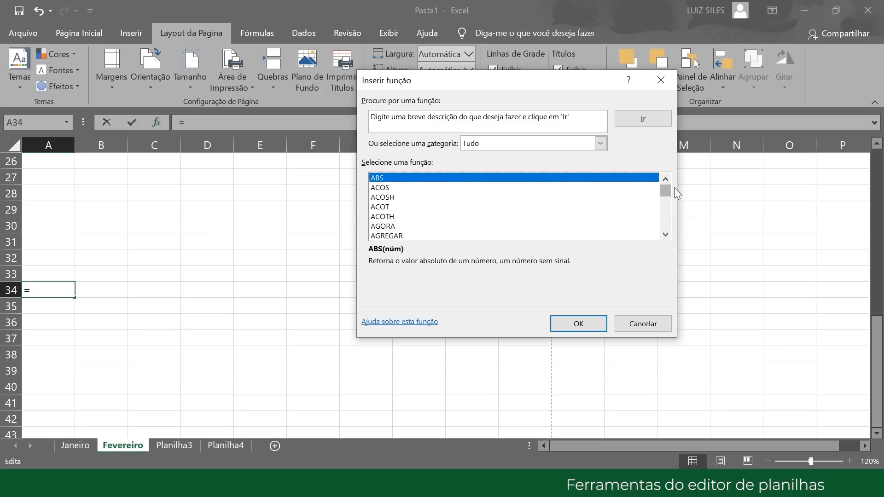
pyautogui.moveTo(668, 186)
pyautogui.mouseDown()
pyautogui.moveTo(668, 232)
pyautogui.moveTo(669, 172)
pyautogui.mouseUp()
pyautogui.click(663, 81)
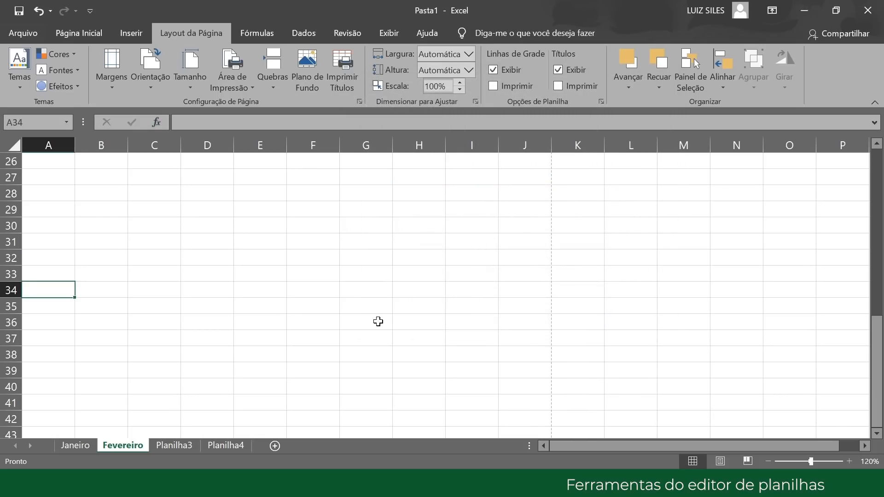
# - Enter the values 455, 57, 7712 and 587 in cells C22 to C25, using the formula bar for the last one
pyautogui.scroll(2, 237, 303)
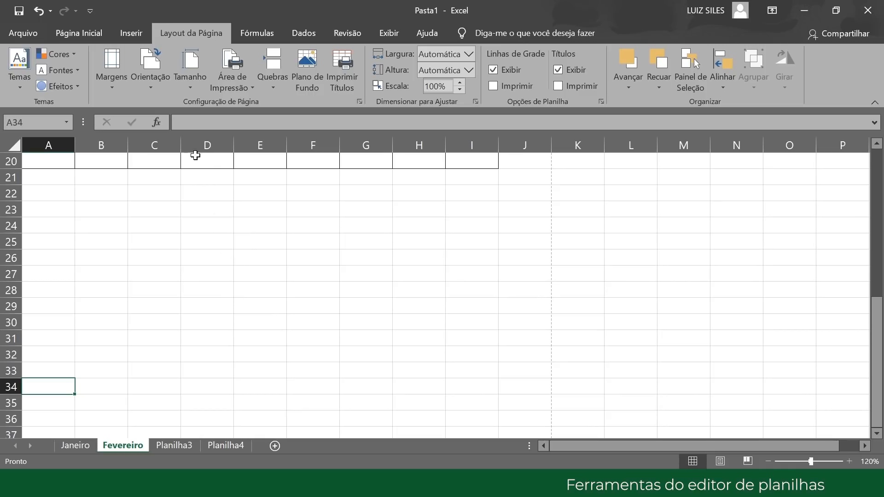
pyautogui.click(194, 124)
pyautogui.click(144, 186)
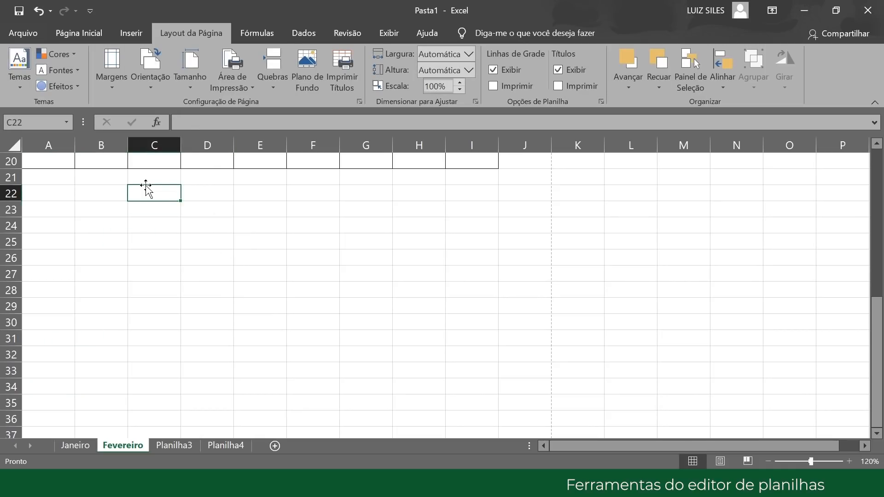
pyautogui.write('455')
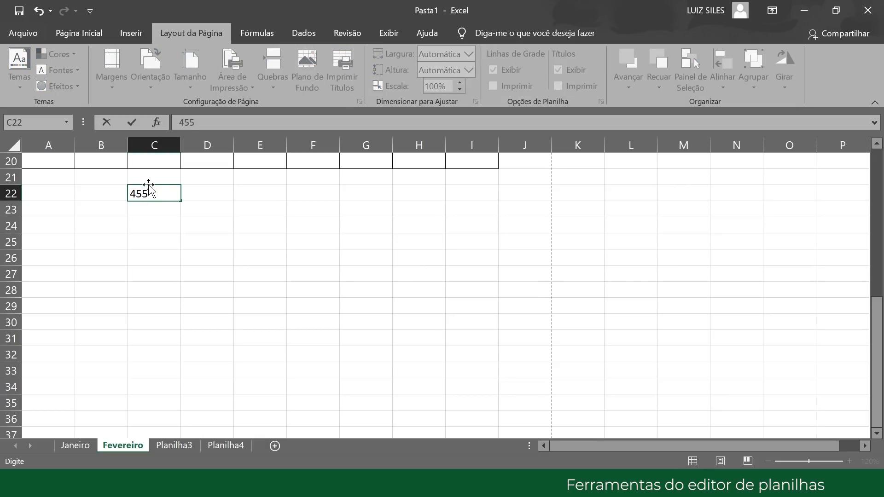
pyautogui.press('Return')
pyautogui.write('57')
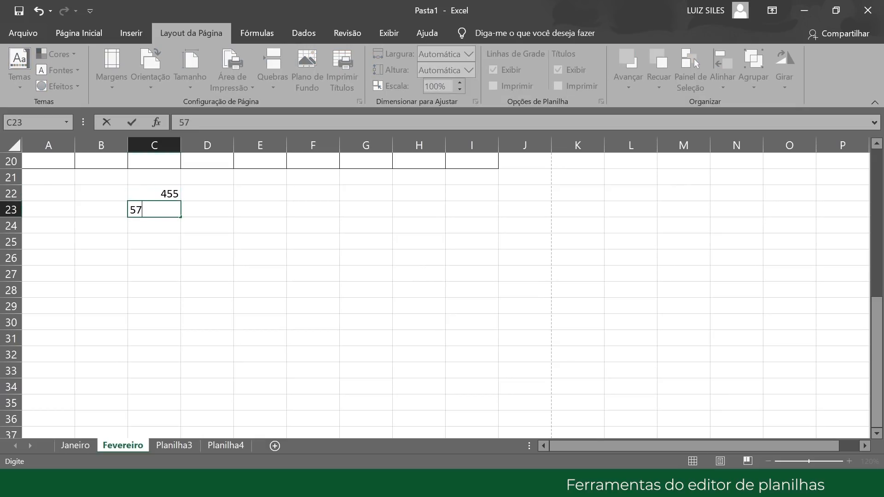
pyautogui.press('Return')
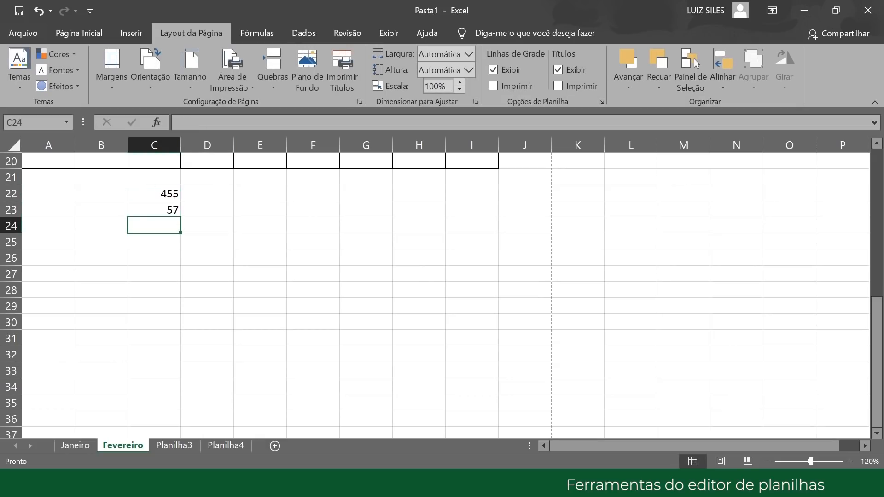
pyautogui.write('7712')
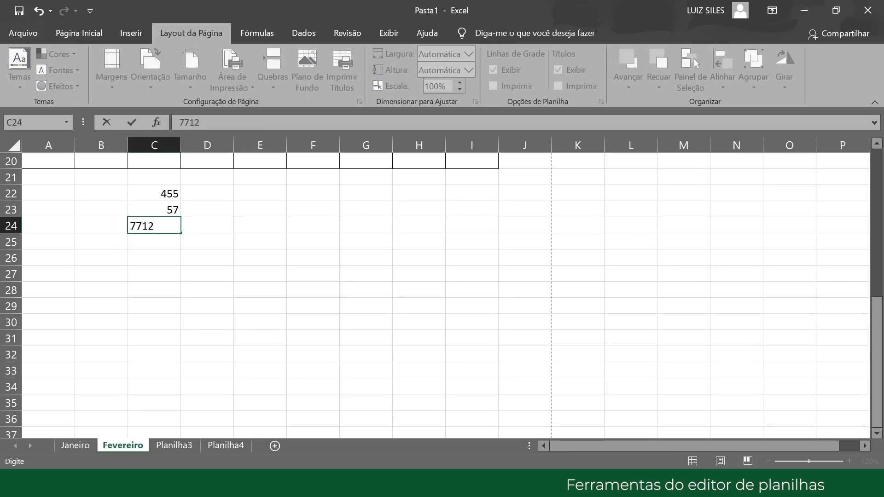
pyautogui.press('Return')
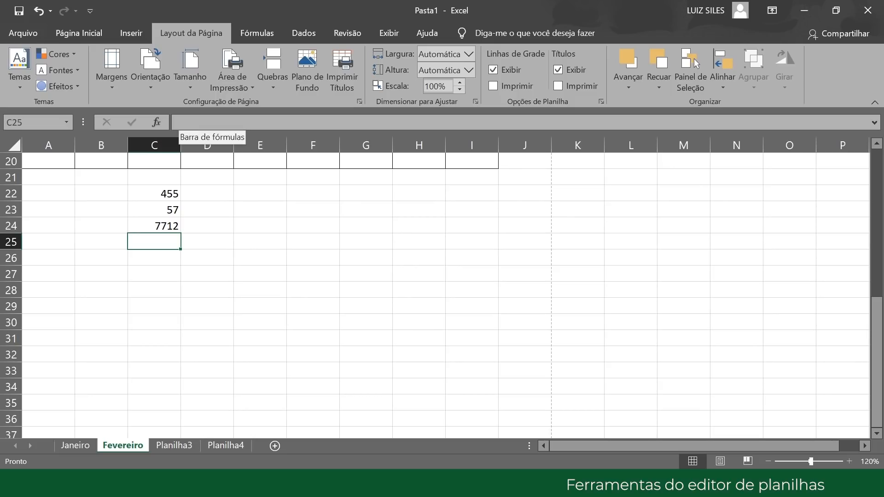
pyautogui.click(179, 122)
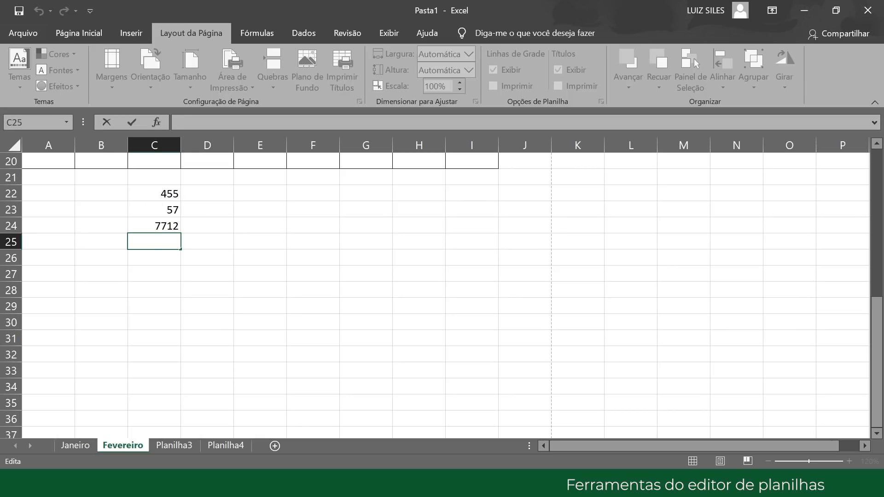
pyautogui.write('587')
pyautogui.press('Return')
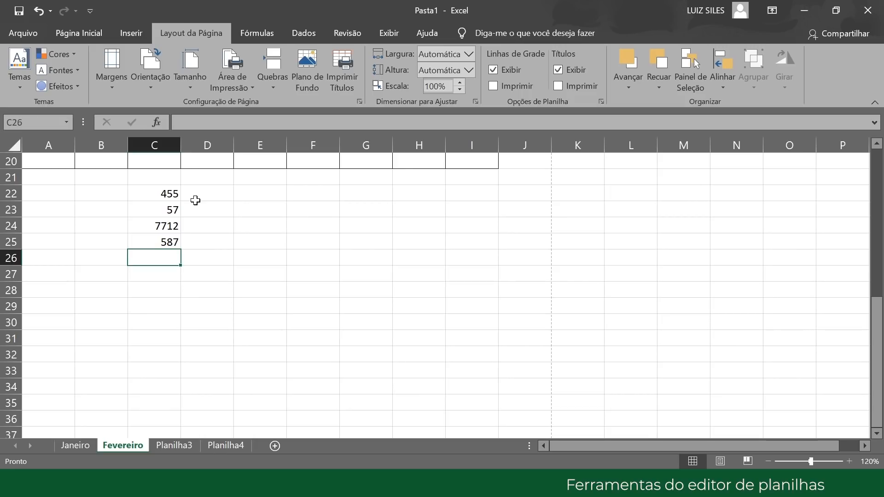
# - Enter the values 8, 58, 69 and 7 in cells D22 to D25
pyautogui.click(199, 196)
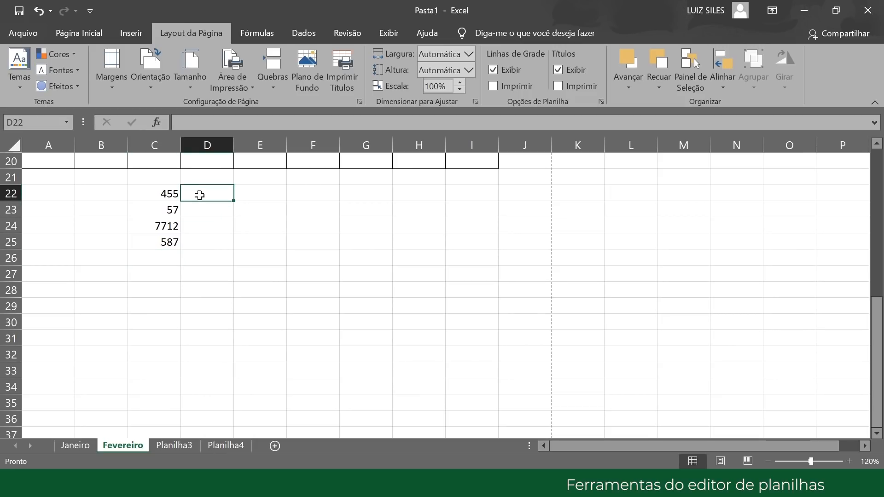
pyautogui.write('8')
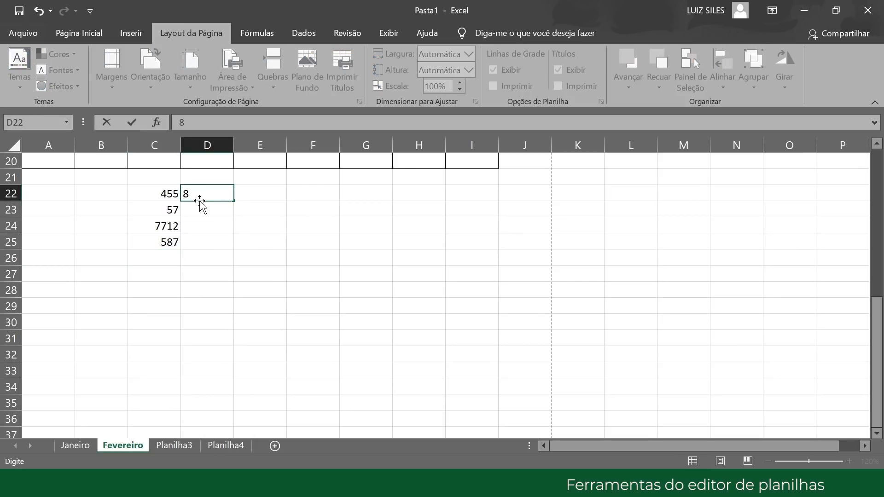
pyautogui.press('Return')
pyautogui.write('58')
pyautogui.press('Return')
pyautogui.write('69')
pyautogui.press('Return')
pyautogui.write('7')
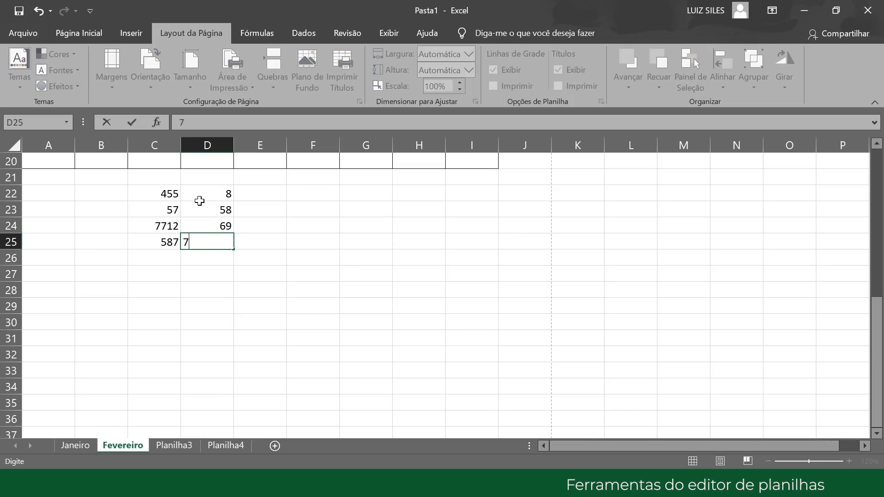
pyautogui.press('Return')
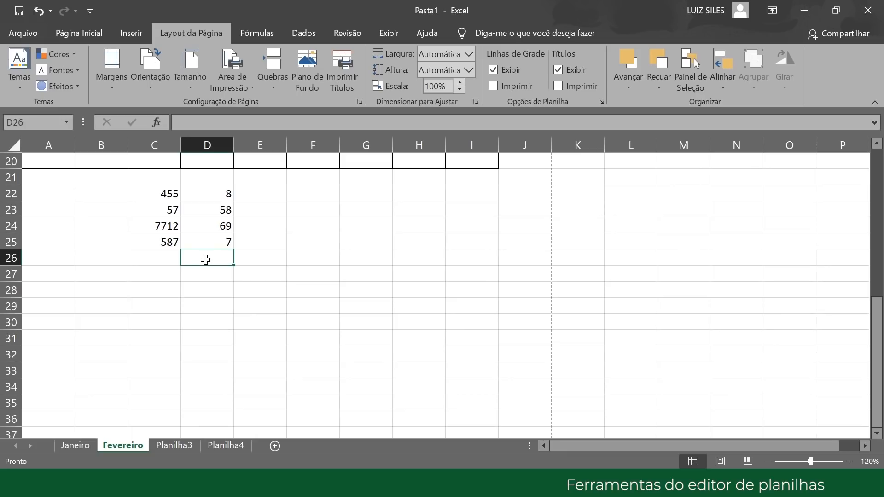
# - Enter a formula in cell E22 that adds the cells C22 and D22 by reference (=C22+D22)
pyautogui.click(258, 198)
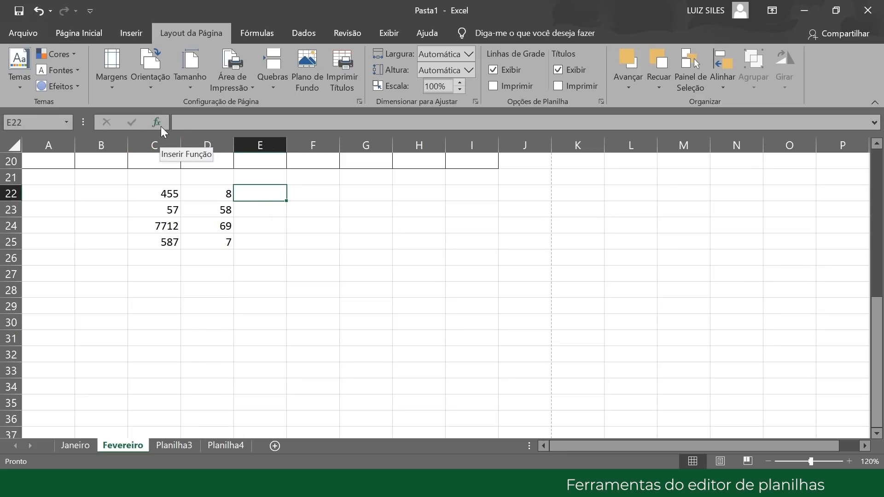
pyautogui.click(75, 32)
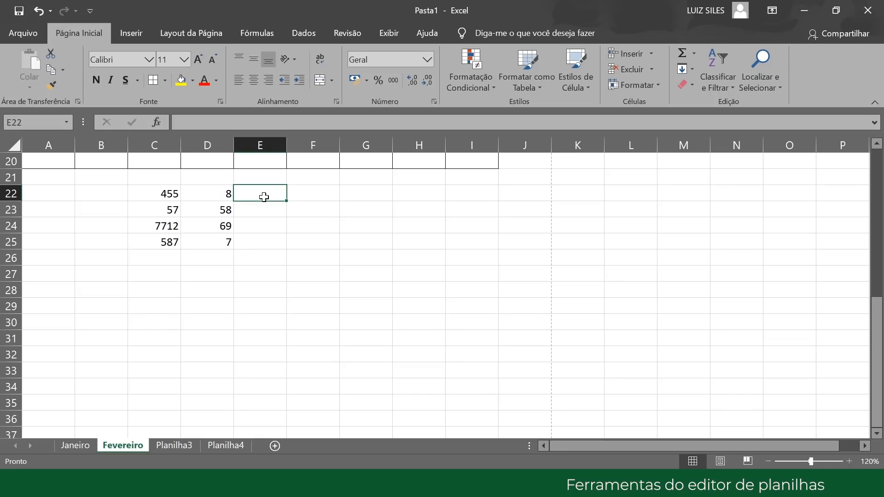
pyautogui.write('=')
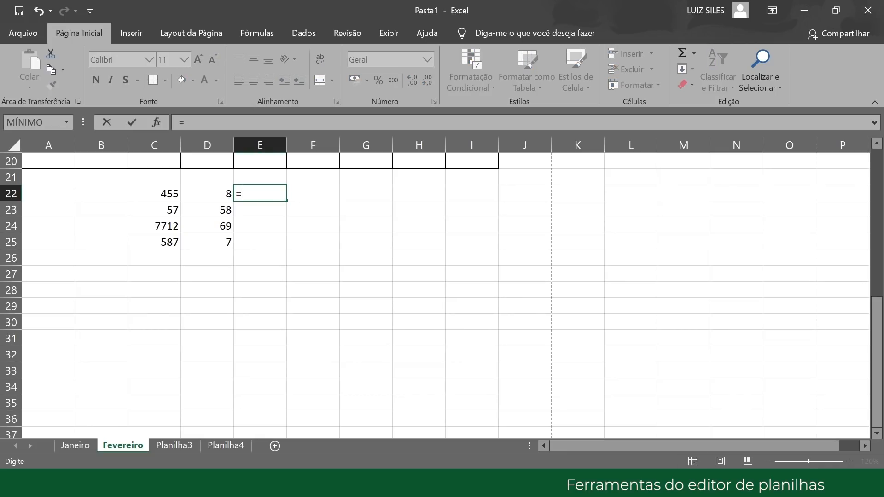
pyautogui.click(167, 196)
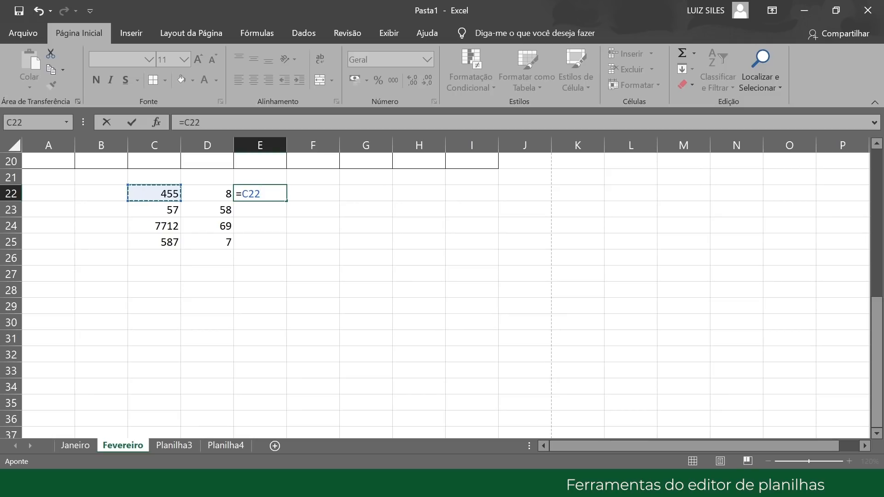
pyautogui.write('+')
pyautogui.click(218, 191)
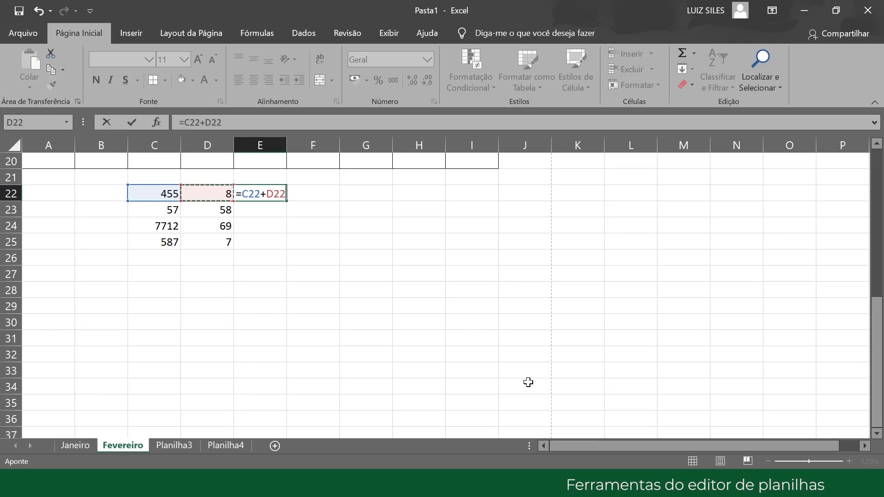
pyautogui.press('Return')
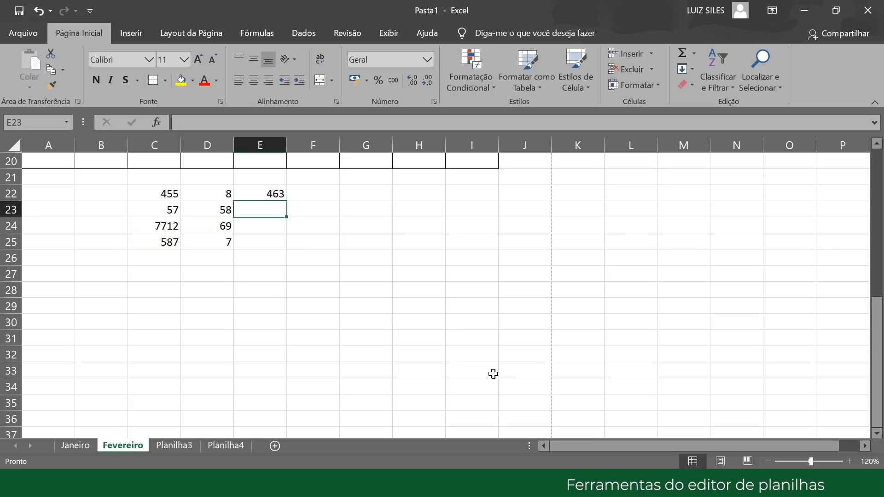
# - Clear the formula in E22 and enter the sum with literal numbers instead, =455+8
pyautogui.click(269, 192)
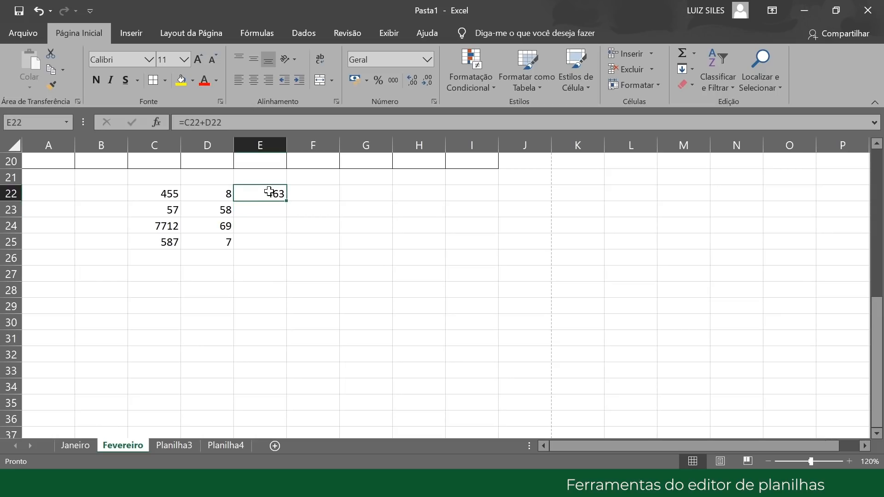
pyautogui.press('BackSpace')
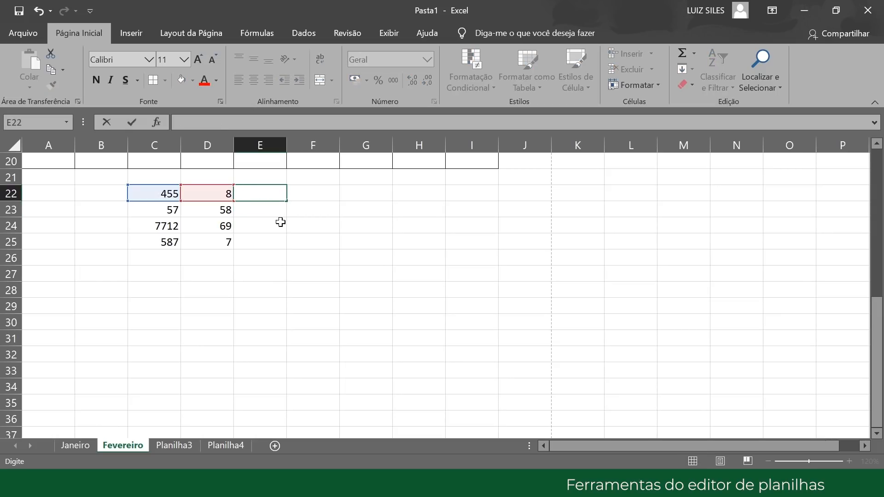
pyautogui.click(282, 223)
pyautogui.click(271, 193)
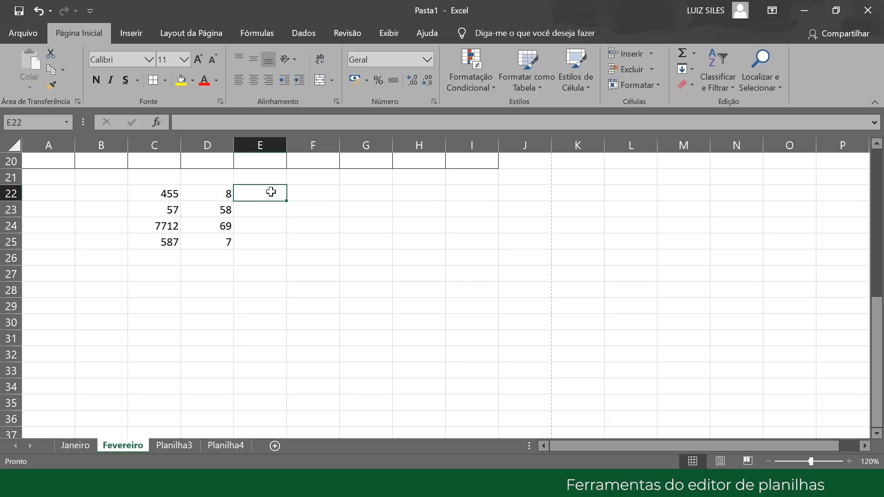
pyautogui.write('=455')
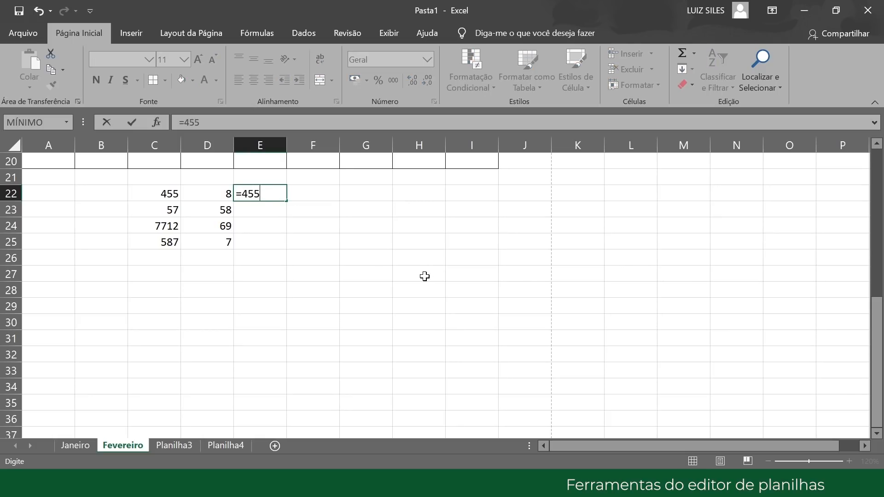
pyautogui.write('+8')
pyautogui.press('Return')
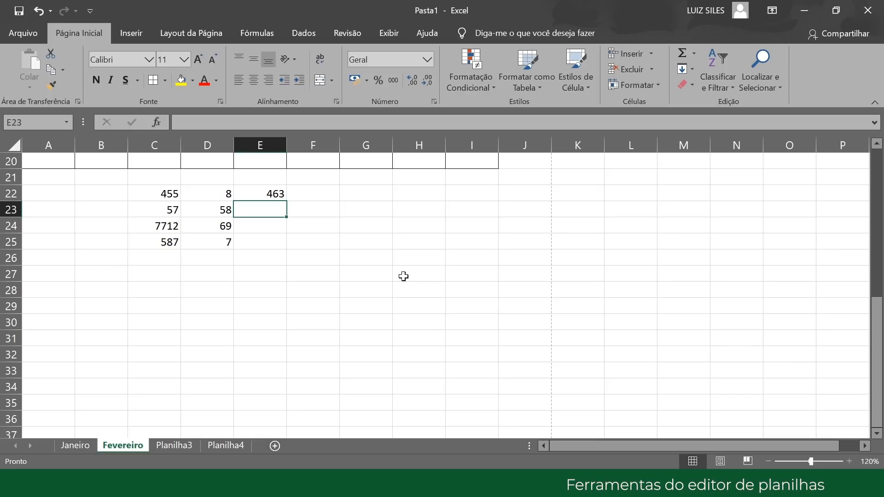
# - Fill the literal-number formula from E22 down to E25, and clear the filled range
pyautogui.click(262, 190)
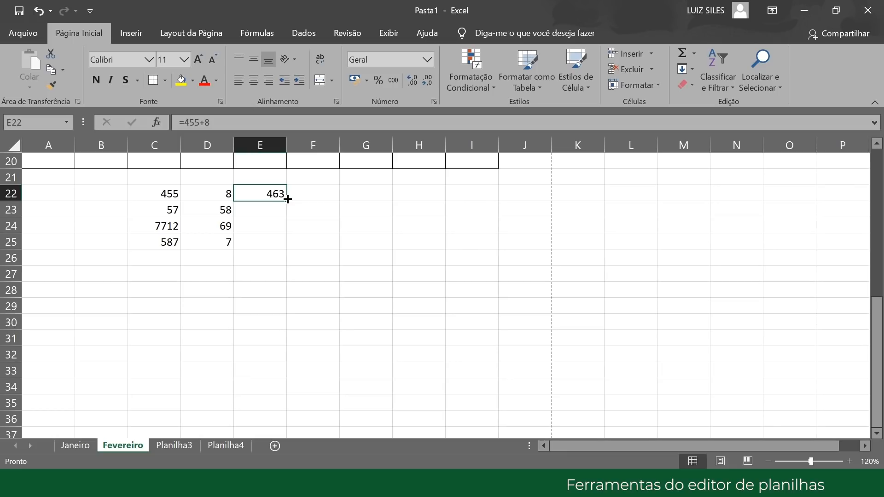
pyautogui.moveTo(287, 203); pyautogui.dragTo(287, 248)
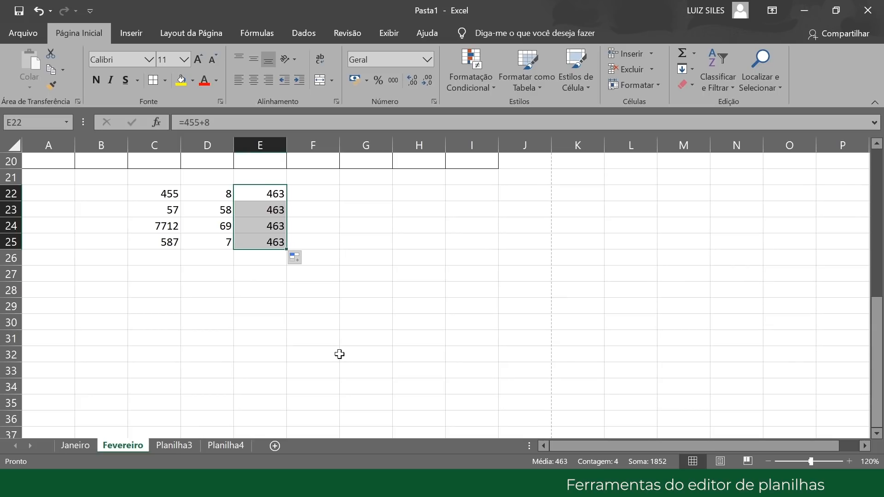
pyautogui.press('Delete')
# - Enter =C22+D22 in cell E22 using cell references and fill the formula down to E25
pyautogui.click(269, 191)
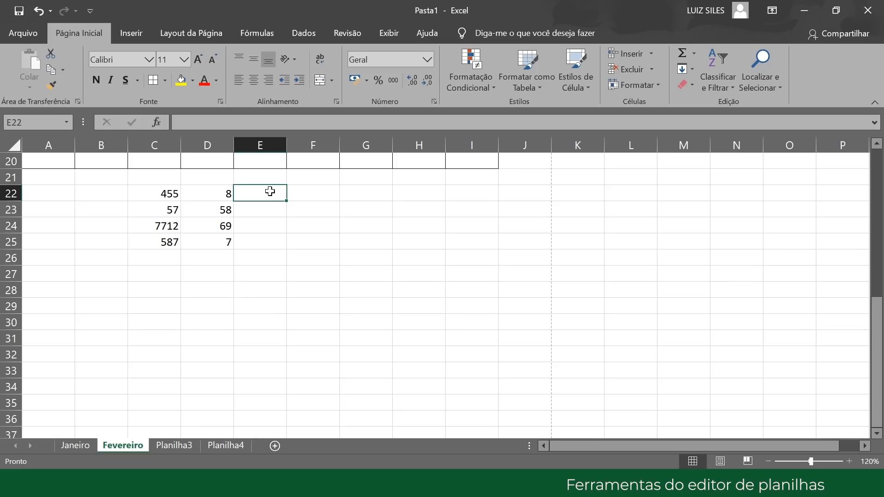
pyautogui.write('=')
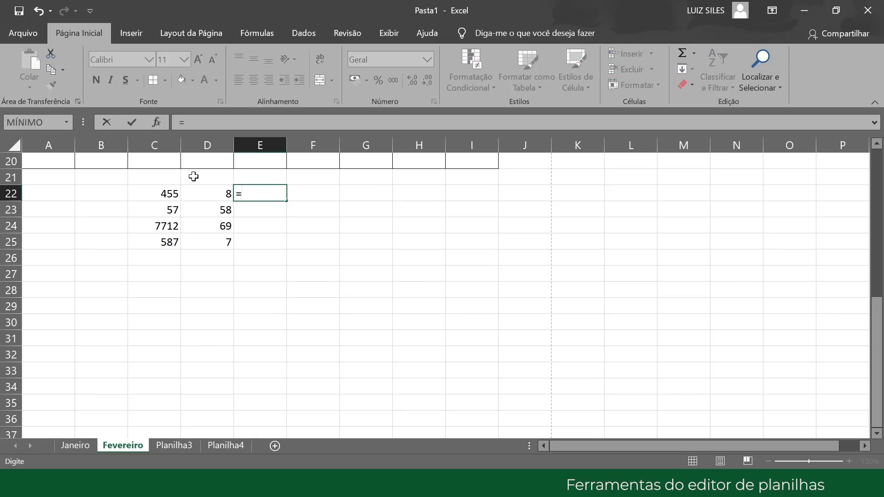
pyautogui.click(148, 192)
pyautogui.write('+')
pyautogui.click(217, 193)
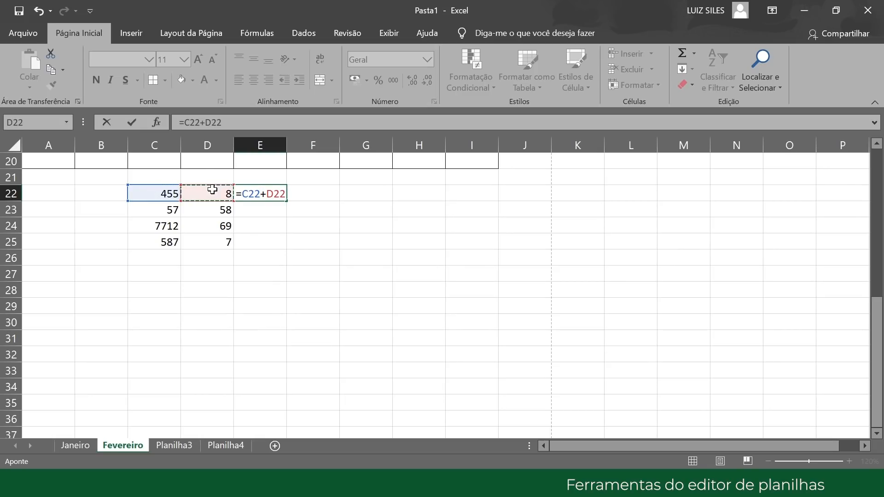
pyautogui.press('Return')
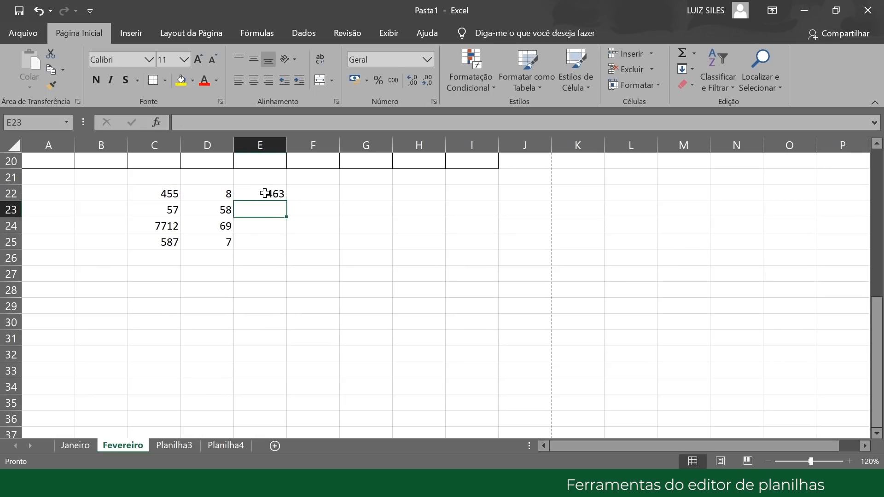
pyautogui.click(265, 193)
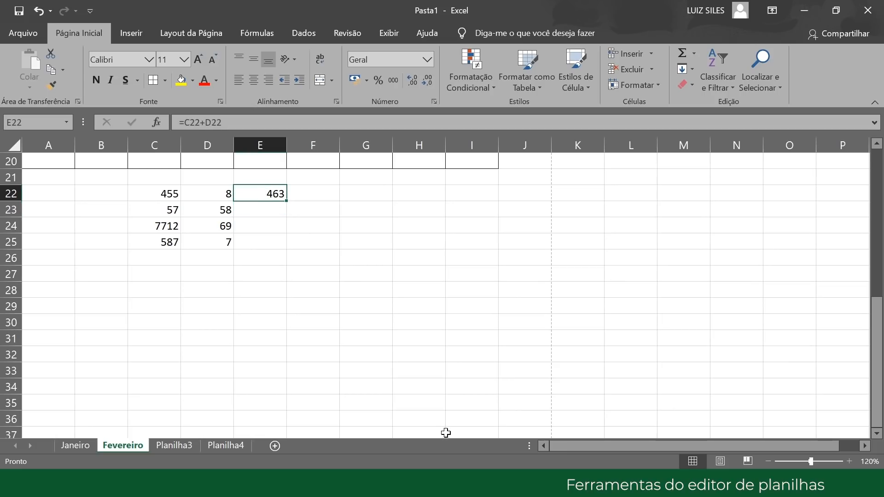
pyautogui.moveTo(288, 201); pyautogui.dragTo(288, 251)
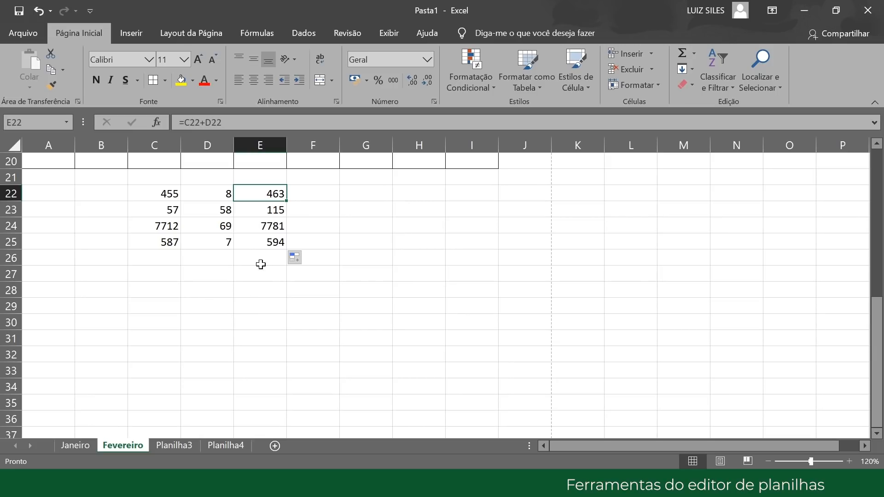
# - Label cell B26 "total" and add up C22:C25 in cell C26 with AutoSum (SOMA)
pyautogui.click(164, 260)
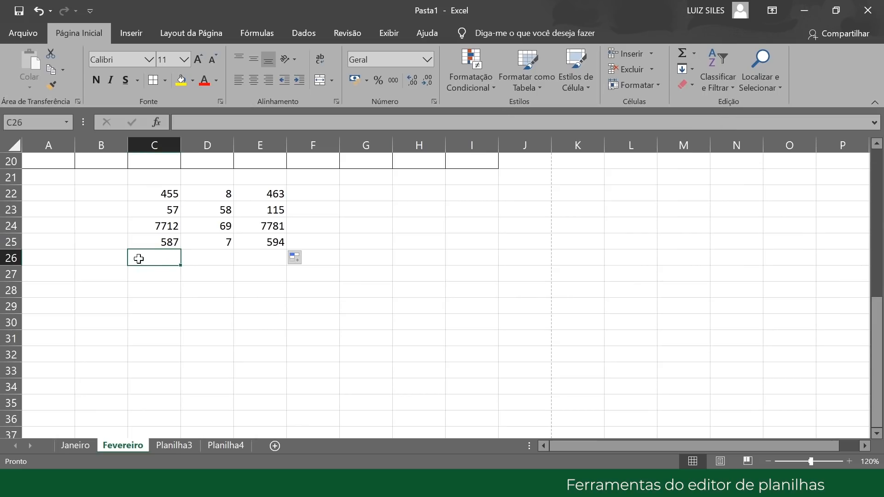
pyautogui.click(102, 252)
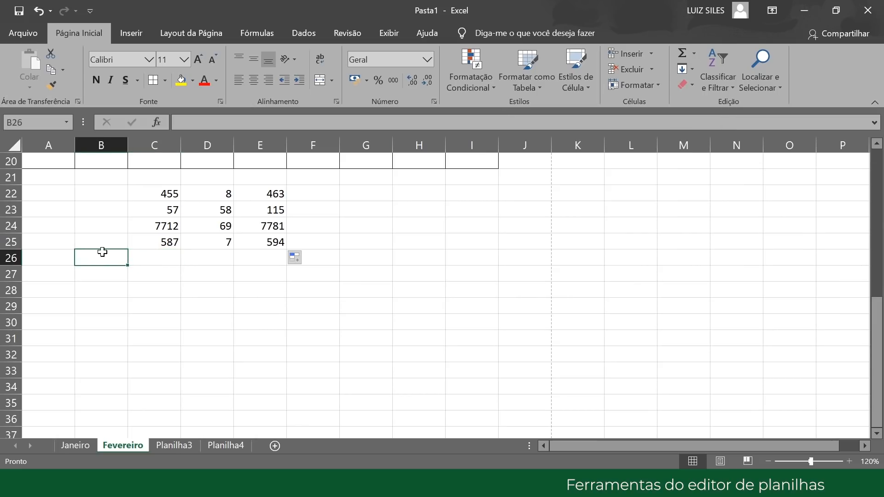
pyautogui.write('total')
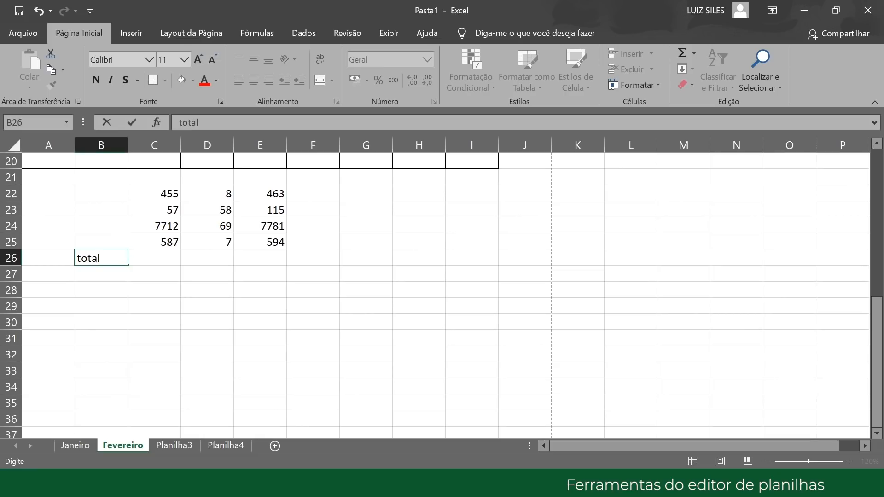
pyautogui.click(165, 262)
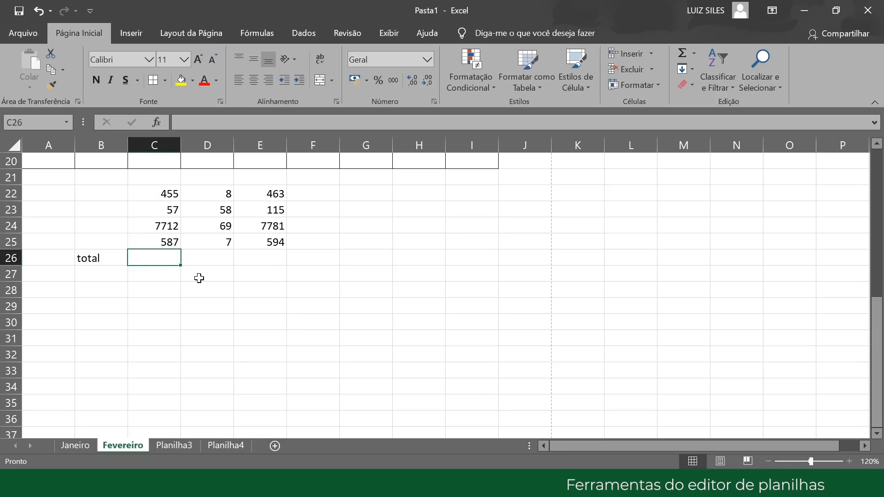
pyautogui.click(684, 53)
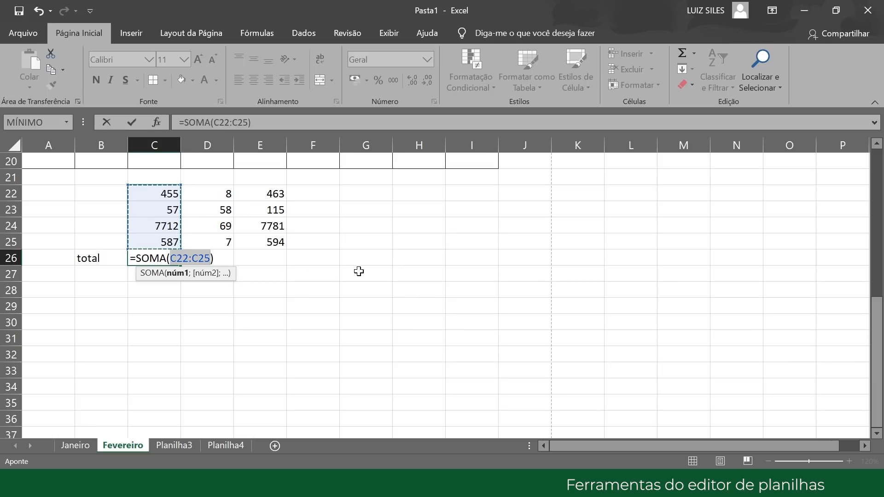
pyautogui.press('Return')
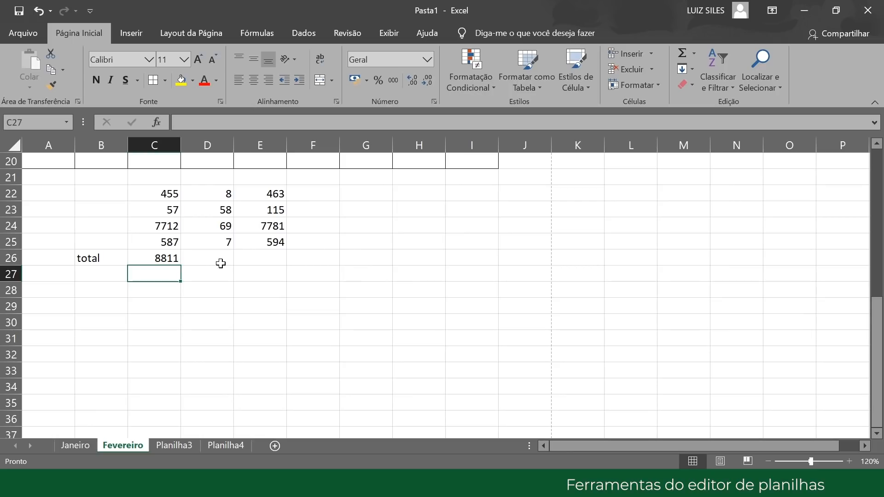
# - Fill the C26 total across to E26, and delete the copied formulas from D26 and E26
pyautogui.click(163, 257)
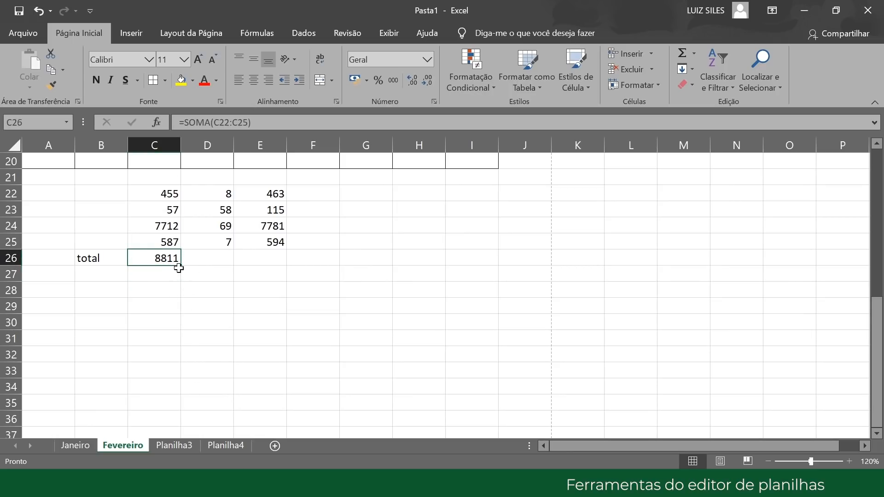
pyautogui.moveTo(180, 265); pyautogui.dragTo(278, 262)
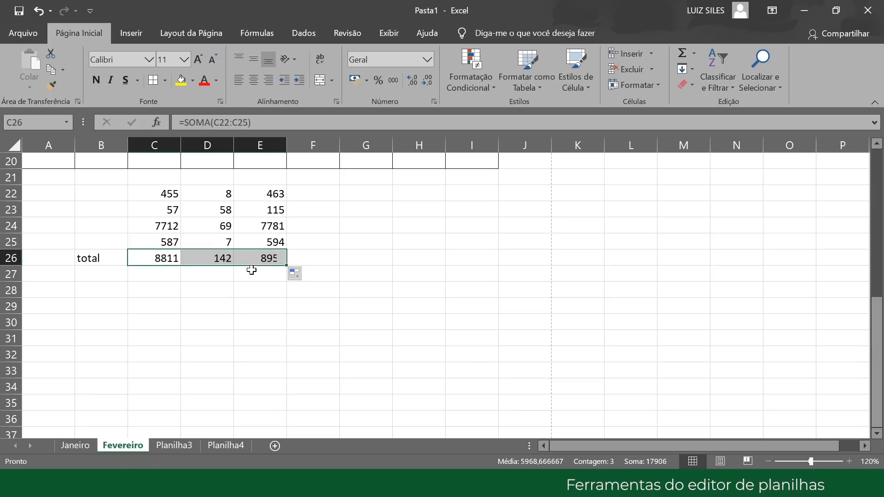
pyautogui.click(217, 256)
pyautogui.press('Delete')
pyautogui.click(253, 257)
pyautogui.press('Delete')
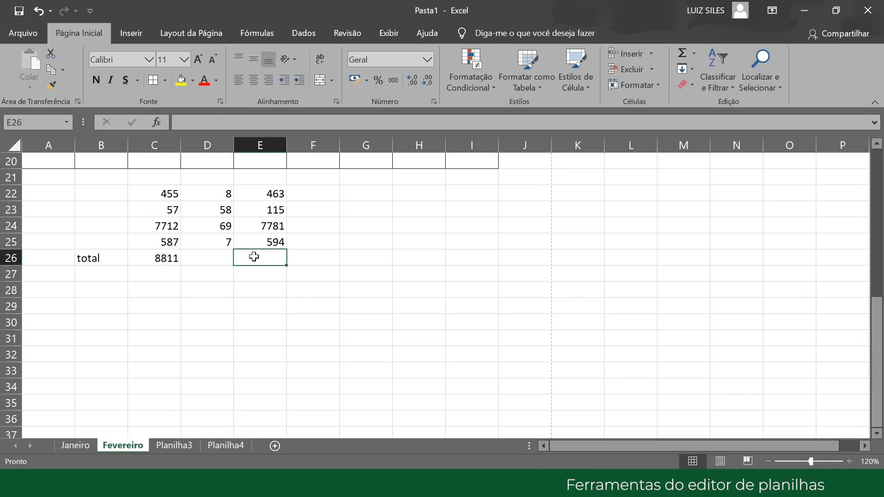
# - Insert separate AutoSum totals in D26 for D22:D25 and in E26 for E22:E25
pyautogui.click(206, 257)
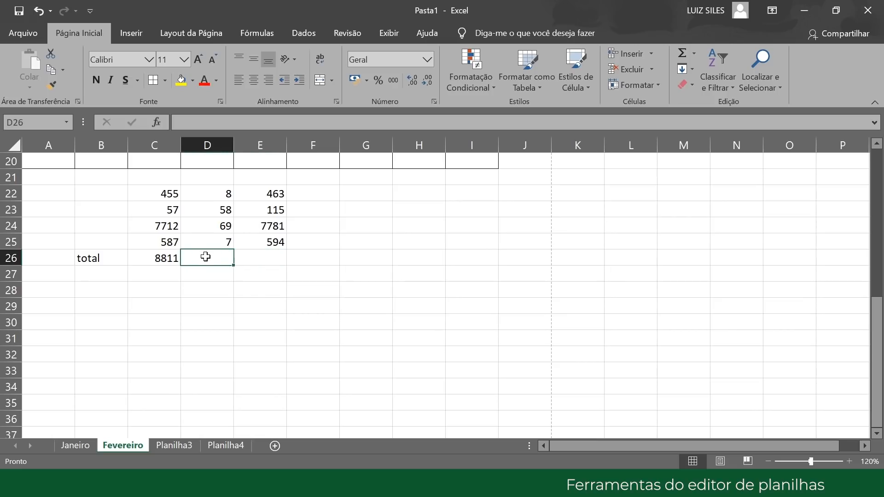
pyautogui.click(682, 52)
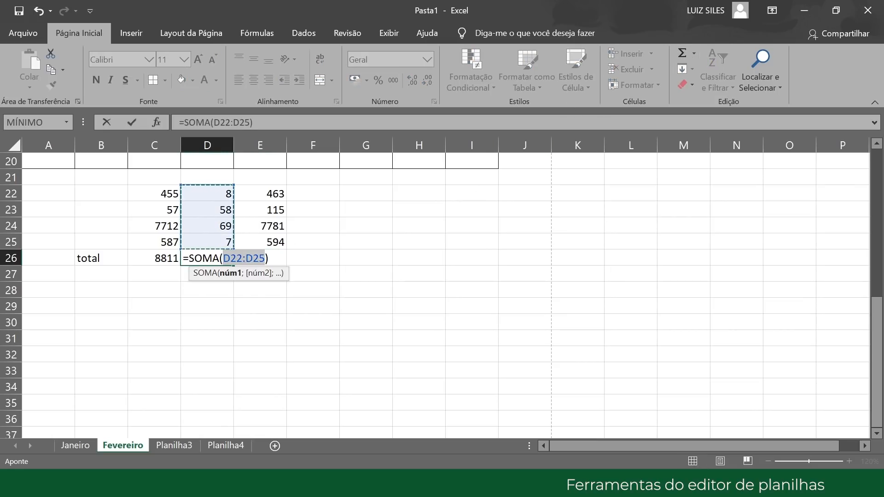
pyautogui.press('Return')
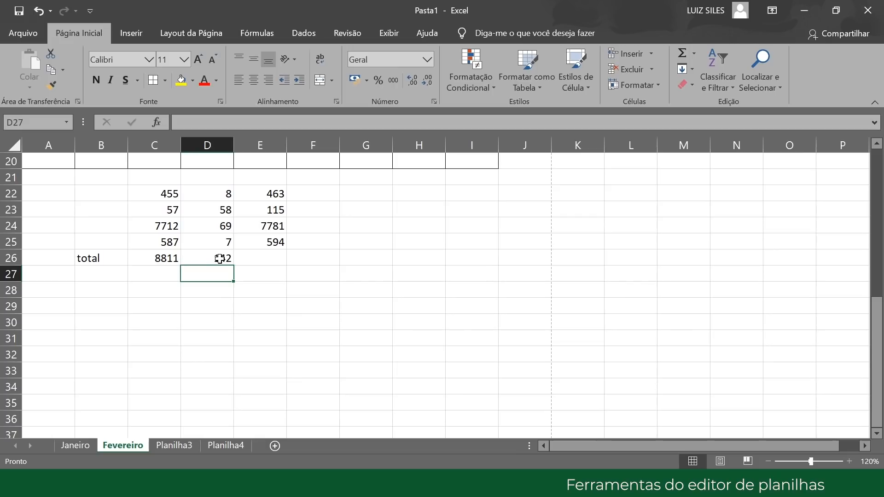
pyautogui.click(274, 257)
pyautogui.click(680, 53)
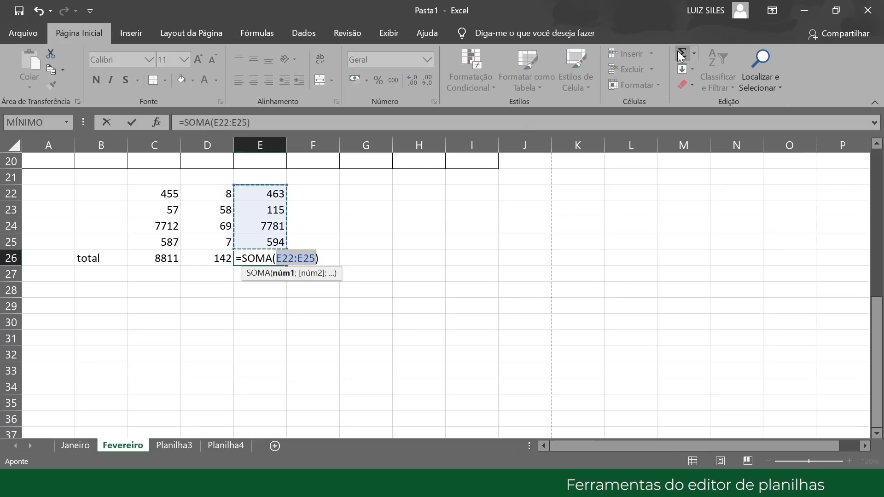
pyautogui.press('Return')
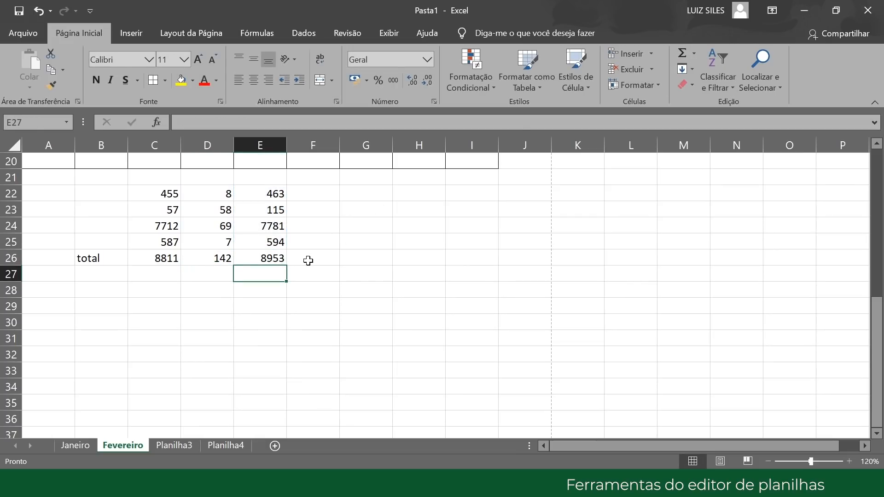
# - Copy the SOMA formula from C26 across D26 and E26 with the fill handle
pyautogui.click(173, 258)
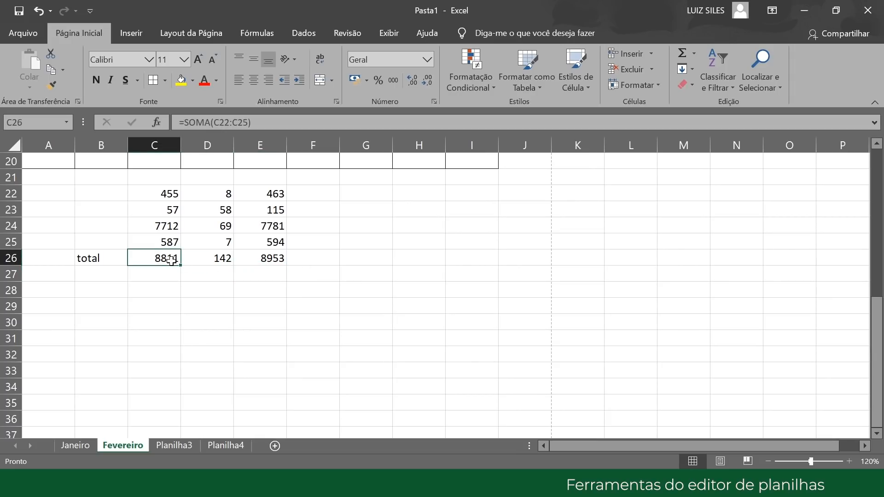
pyautogui.moveTo(180, 265); pyautogui.dragTo(286, 252)
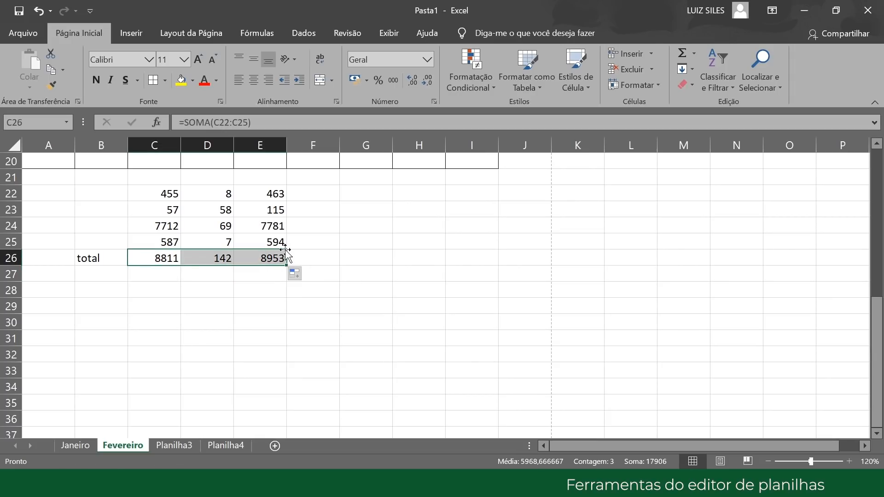
pyautogui.click(246, 307)
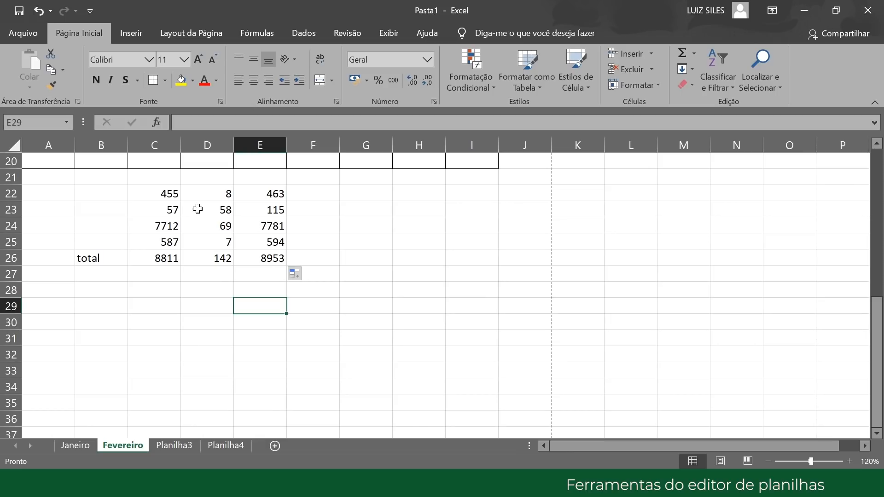
pyautogui.moveTo(159, 189); pyautogui.dragTo(256, 252)
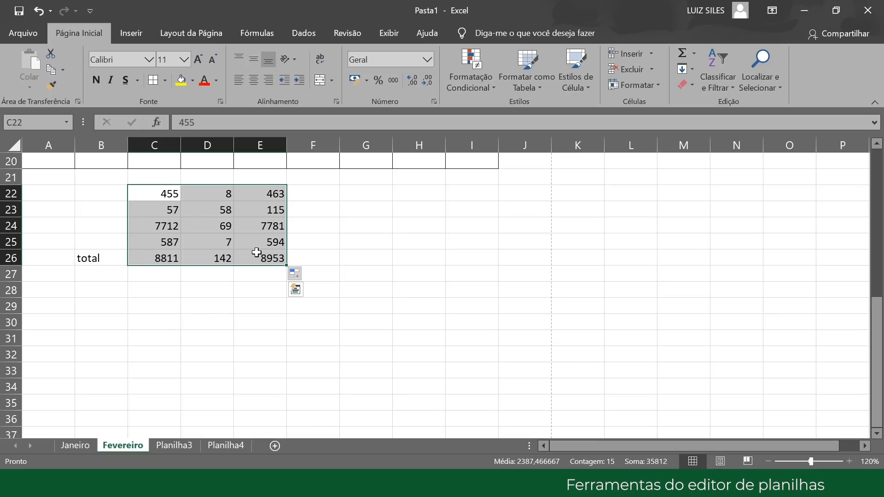
# - Open the cell formatting settings for H23:L30 and review the number, alignment, text orientation and font options
pyautogui.moveTo(410, 207); pyautogui.dragTo(615, 315)
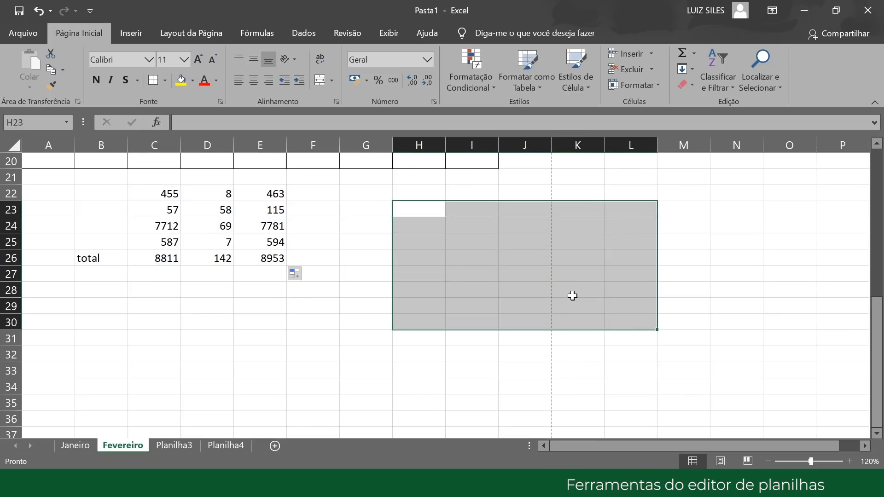
pyautogui.rightClick(481, 248)
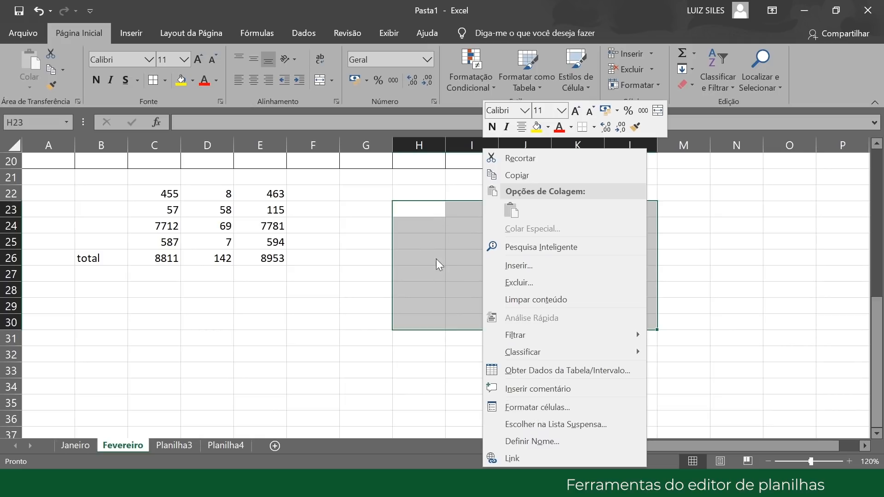
pyautogui.click(539, 406)
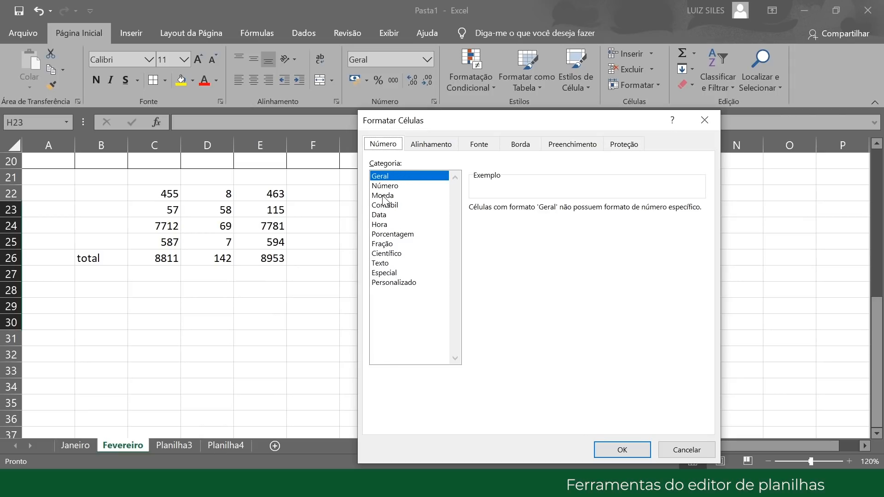
pyautogui.click(422, 143)
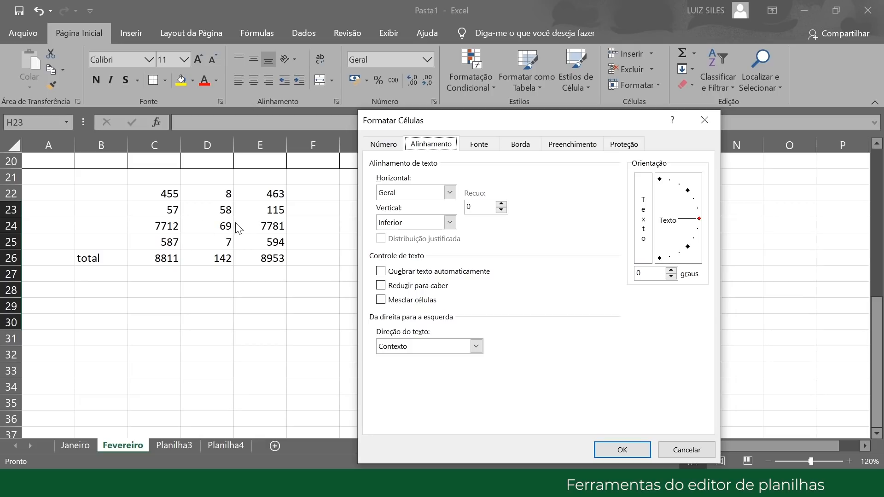
pyautogui.moveTo(699, 221); pyautogui.dragTo(698, 215)
pyautogui.moveTo(697, 214); pyautogui.dragTo(697, 223)
pyautogui.click(696, 219)
pyautogui.click(474, 148)
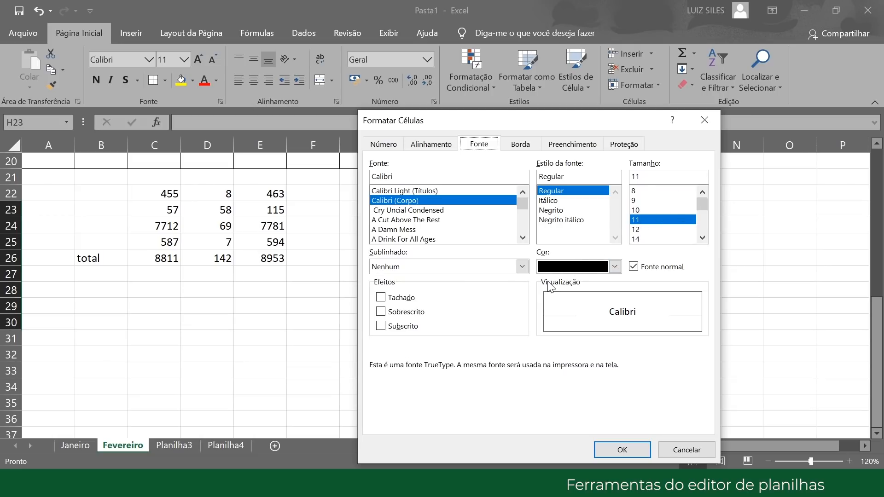
# - Set thick red outline and inside borders for the selected range H23:L30
pyautogui.click(524, 145)
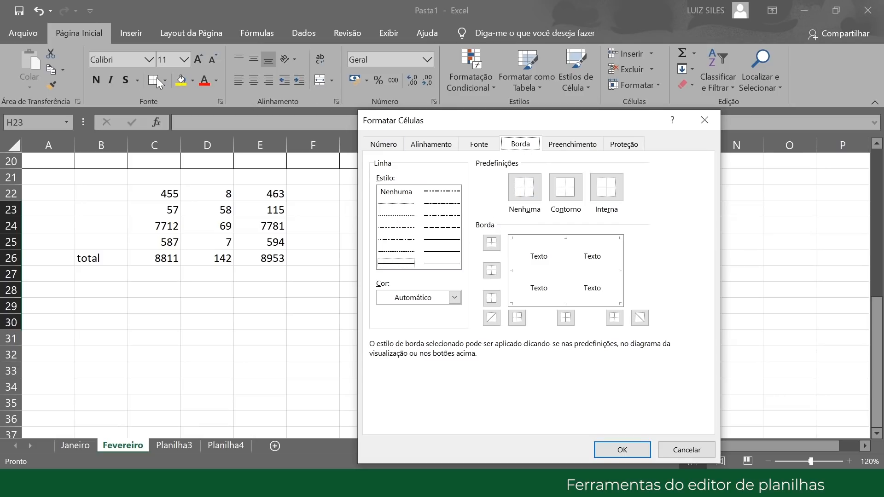
pyautogui.click(458, 251)
pyautogui.click(565, 187)
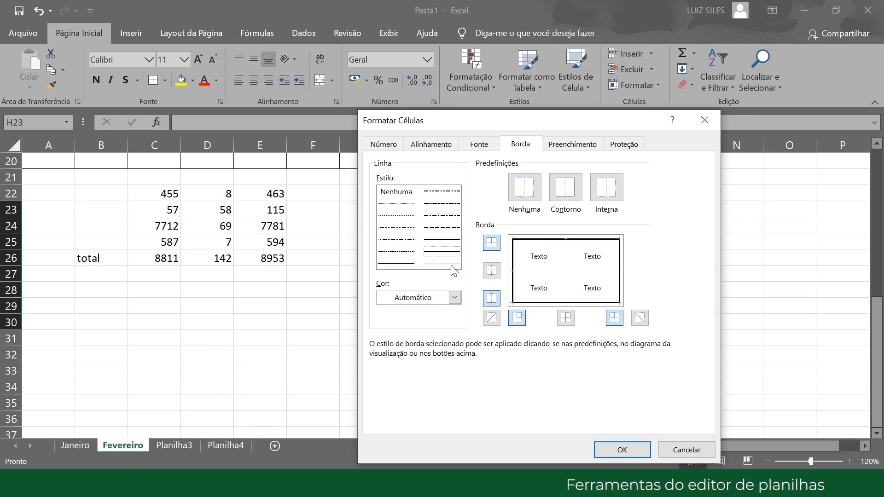
pyautogui.click(454, 298)
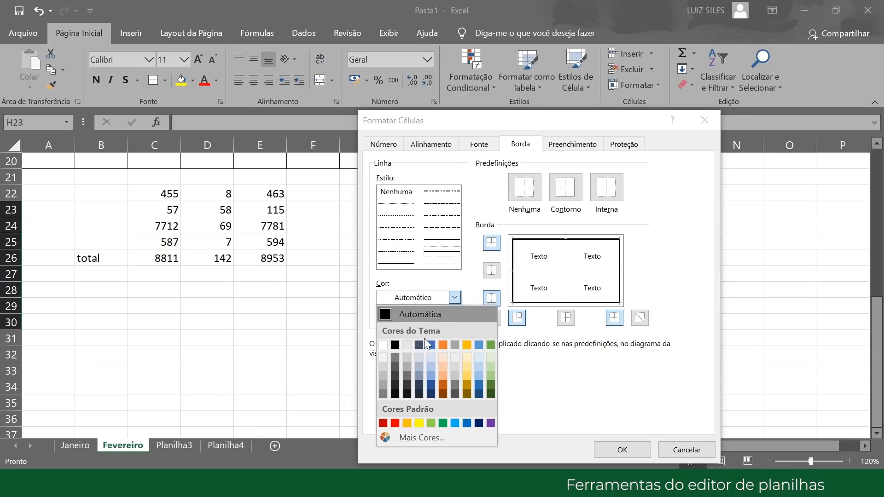
pyautogui.click(395, 423)
pyautogui.click(569, 193)
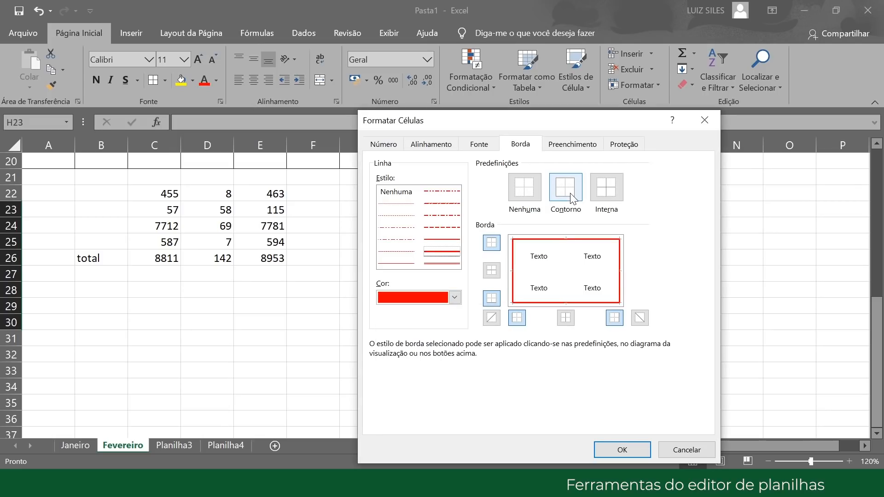
pyautogui.click(611, 188)
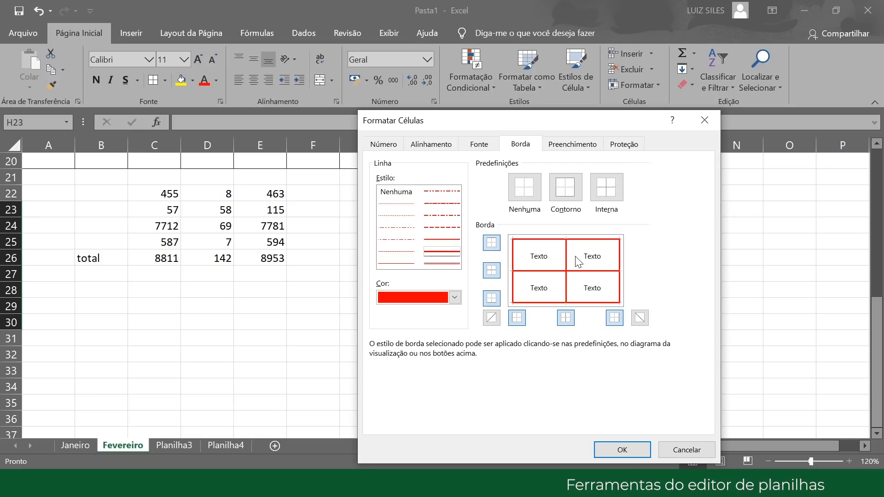
# - Choose a light orange background fill for the selected range H23:L30
pyautogui.click(574, 144)
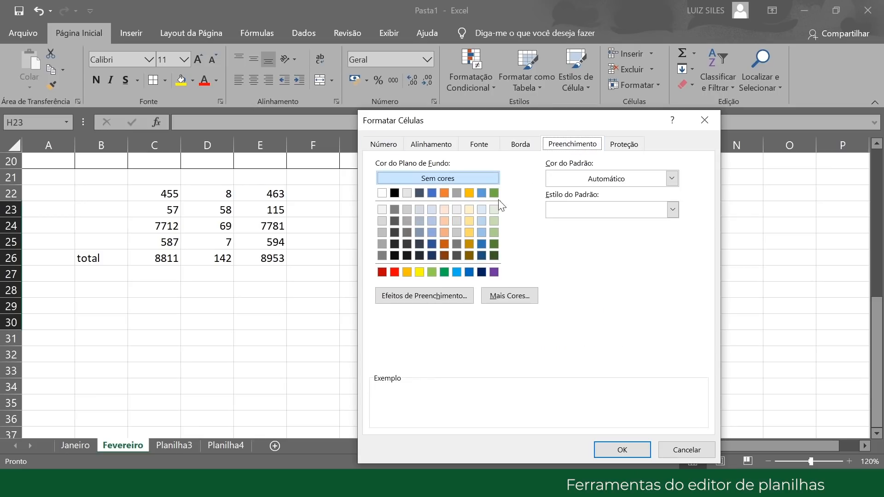
pyautogui.click(469, 232)
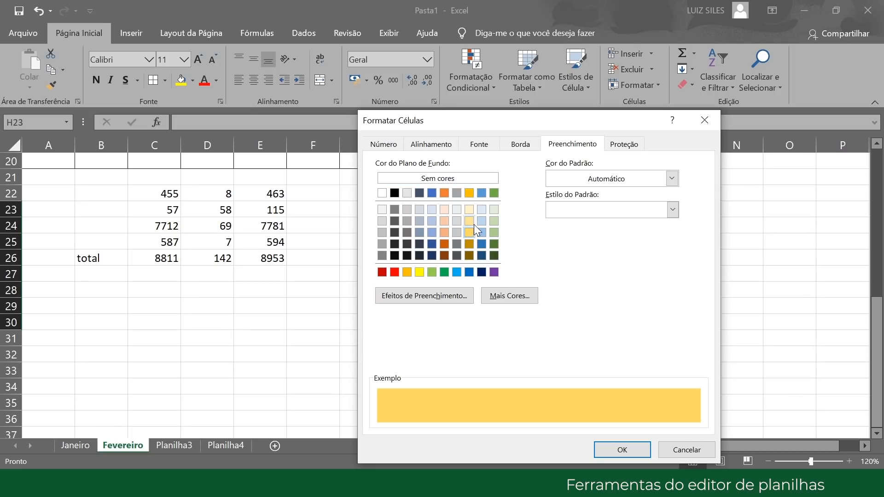
pyautogui.click(446, 231)
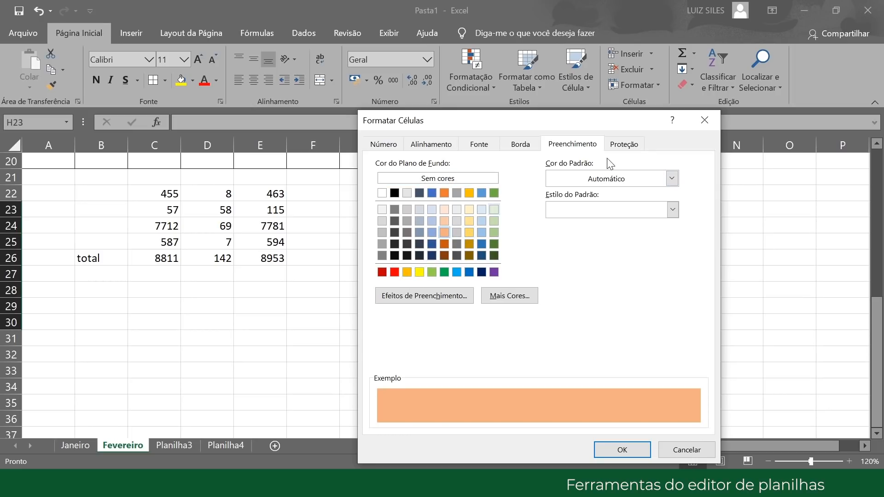
# - Set the number format of H23:L30 to Moeda with the R$ symbol and 2 decimal places, and apply the cell formatting
pyautogui.click(629, 145)
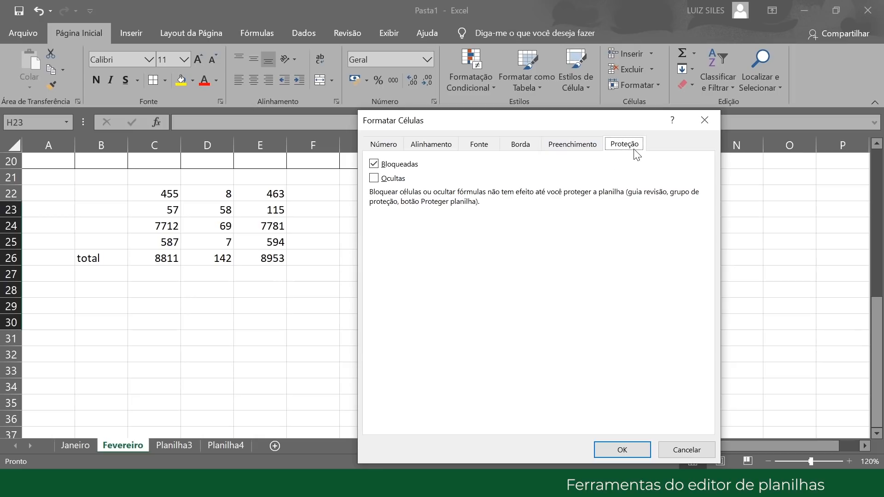
pyautogui.click(379, 145)
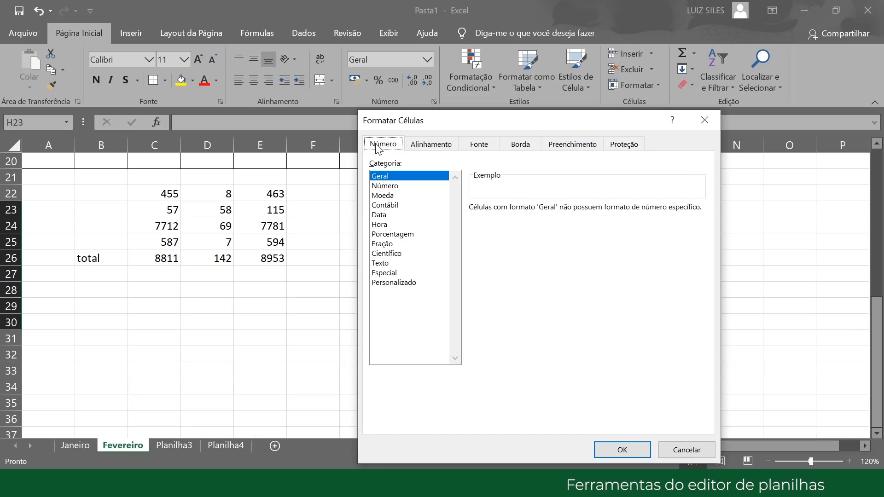
pyautogui.click(590, 146)
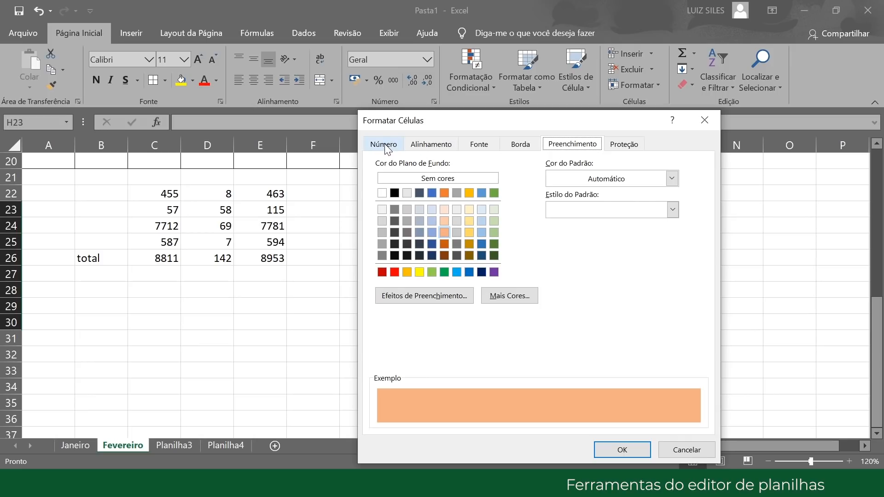
pyautogui.click(385, 145)
pyautogui.click(378, 197)
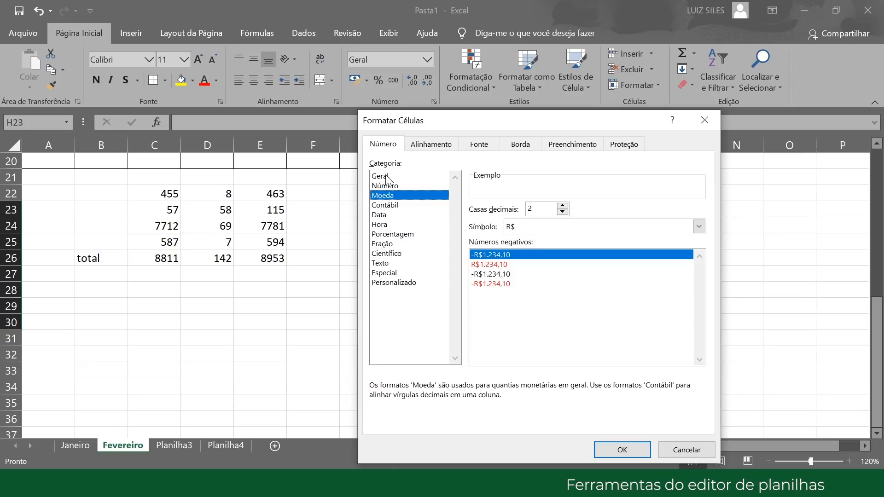
pyautogui.click(385, 176)
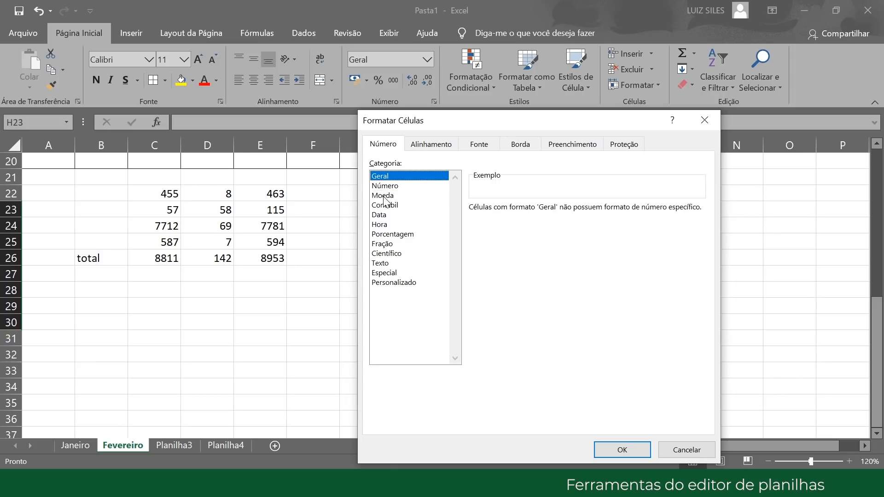
pyautogui.click(385, 197)
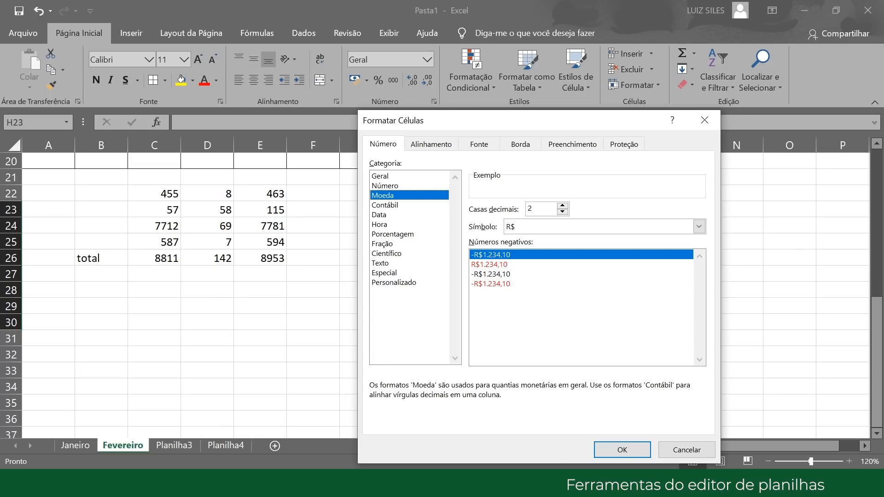
pyautogui.click(622, 450)
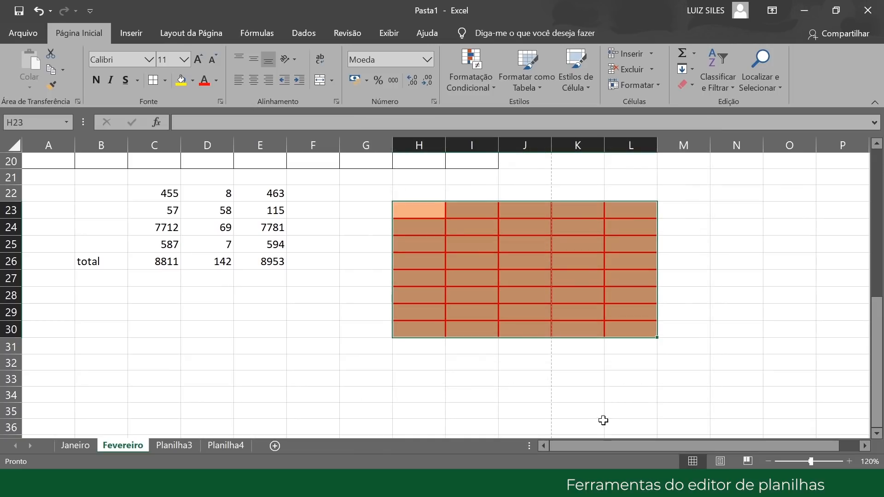
# - Enter ,6 in H23, the first cell of the formatted orange table
pyautogui.click(418, 211)
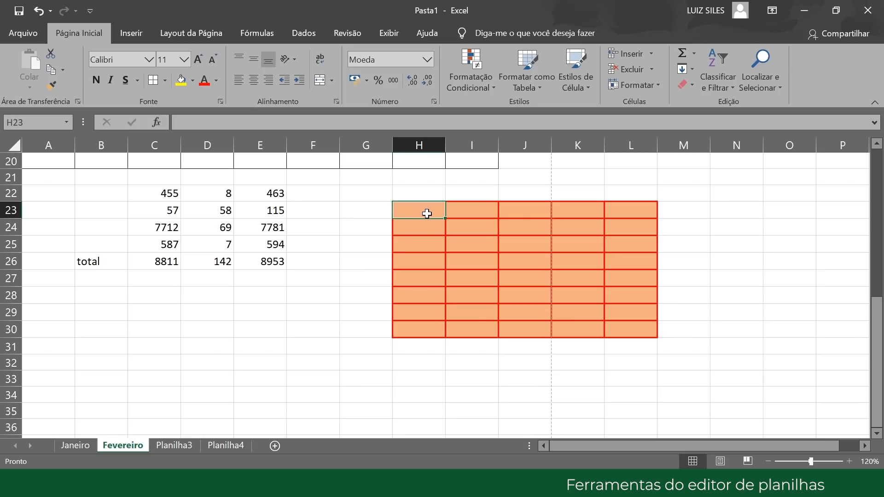
pyautogui.write(',')
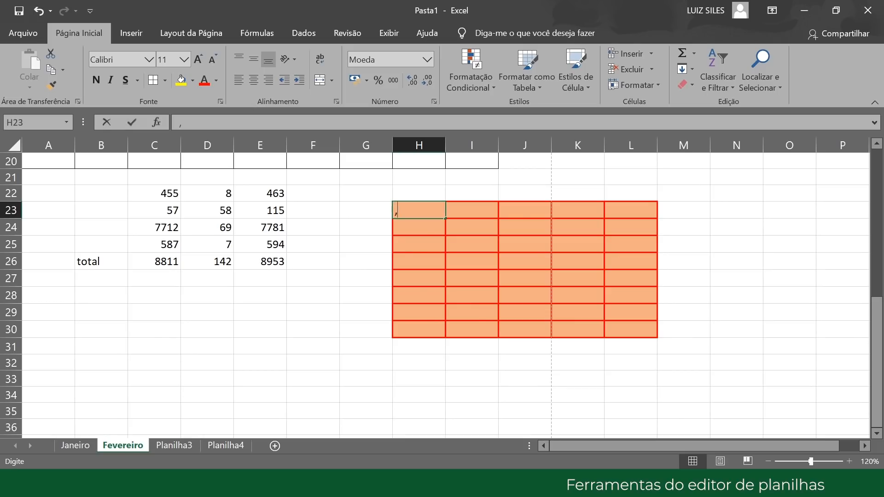
pyautogui.write('6')
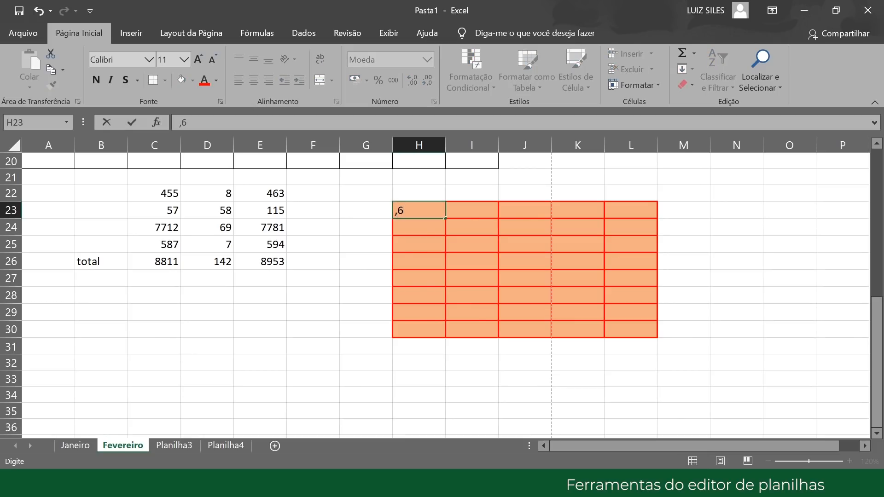
pyautogui.click(391, 241)
# - Set the font size of the range H23:L31 to 20
pyautogui.moveTo(404, 207); pyautogui.dragTo(635, 344)
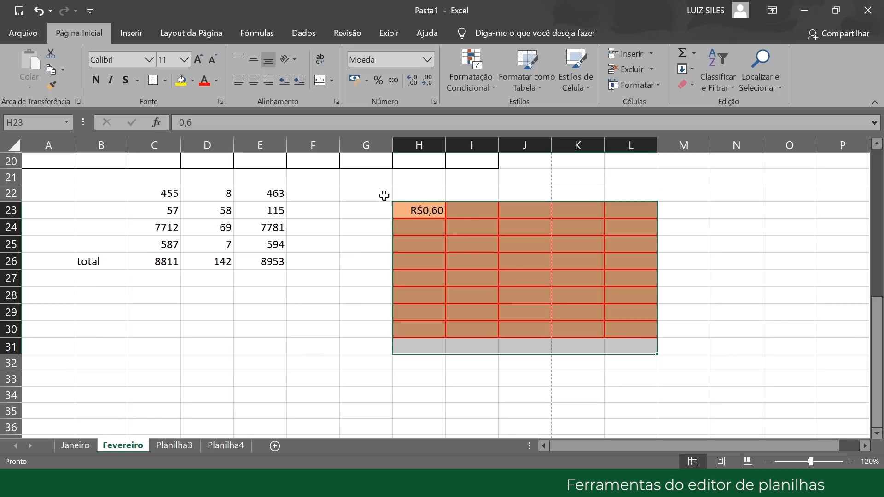
pyautogui.click(190, 57)
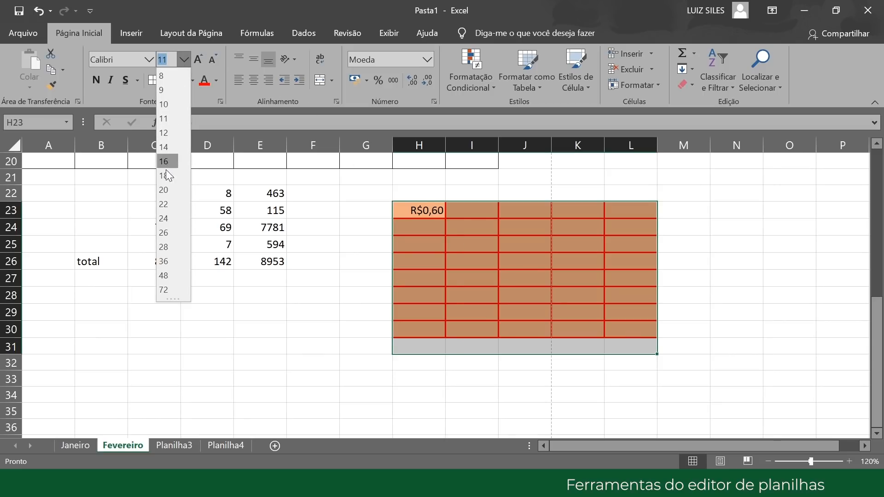
pyautogui.click(166, 192)
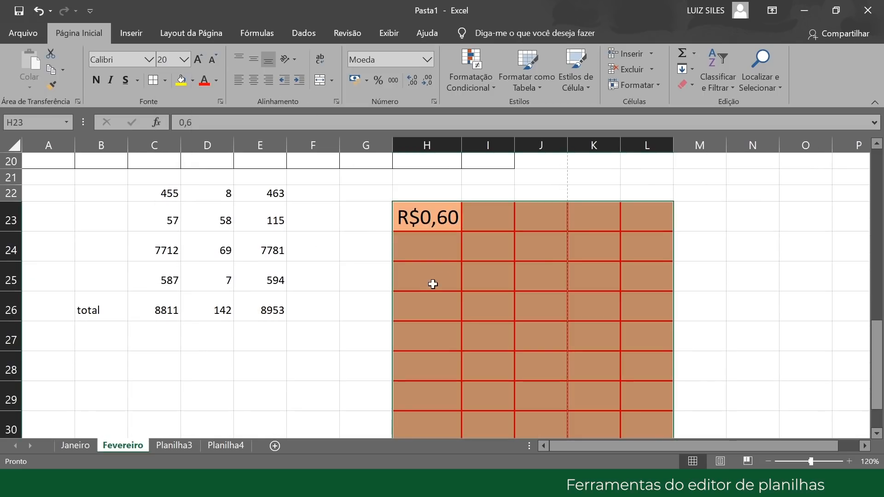
# - Enter ,55 in H24 and 8,35 in H25 of the orange table
pyautogui.click(450, 247)
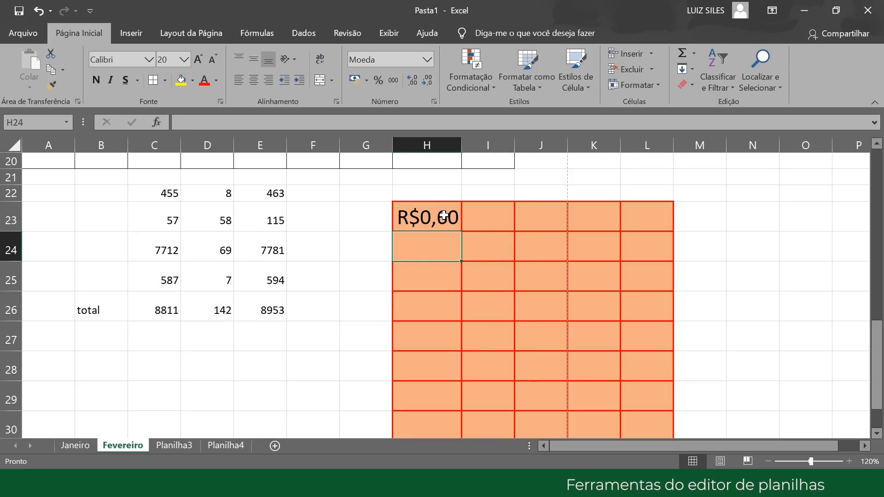
pyautogui.write(',')
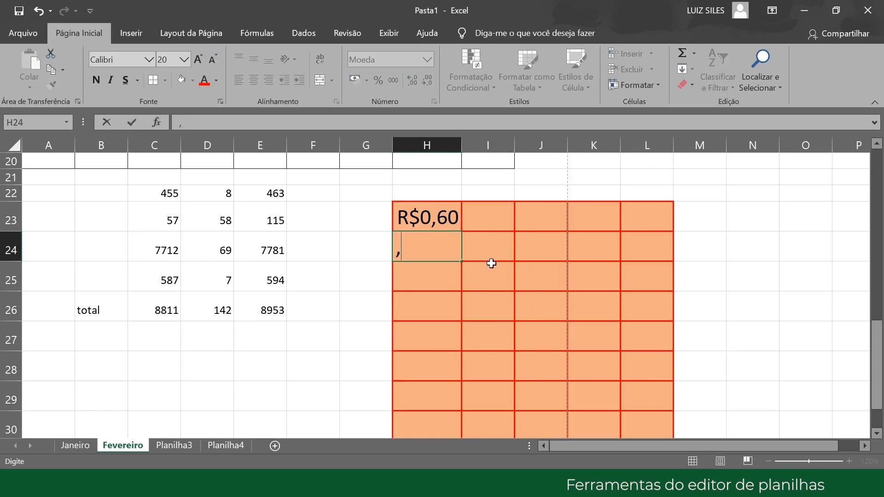
pyautogui.write('55')
pyautogui.press('Return')
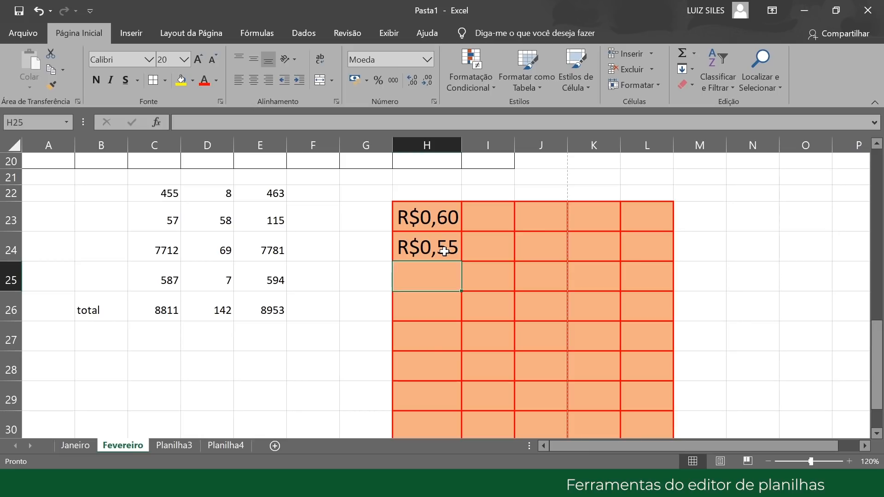
pyautogui.write('8,35')
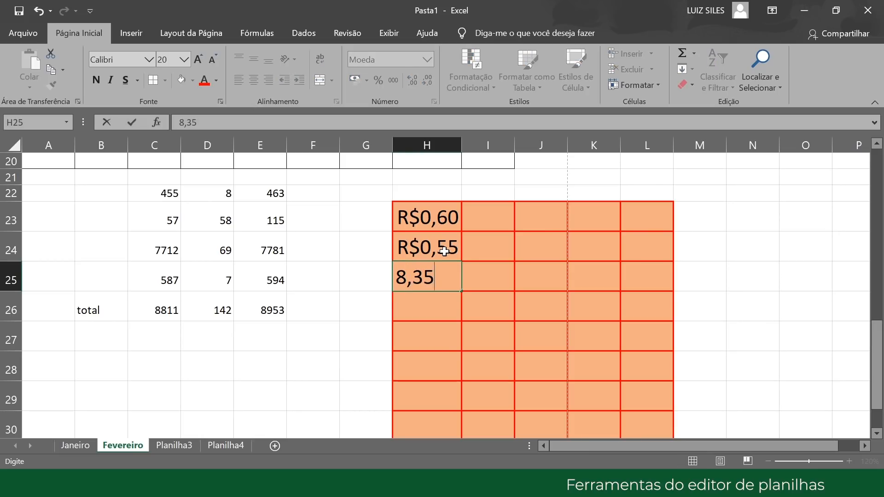
pyautogui.press('Return')
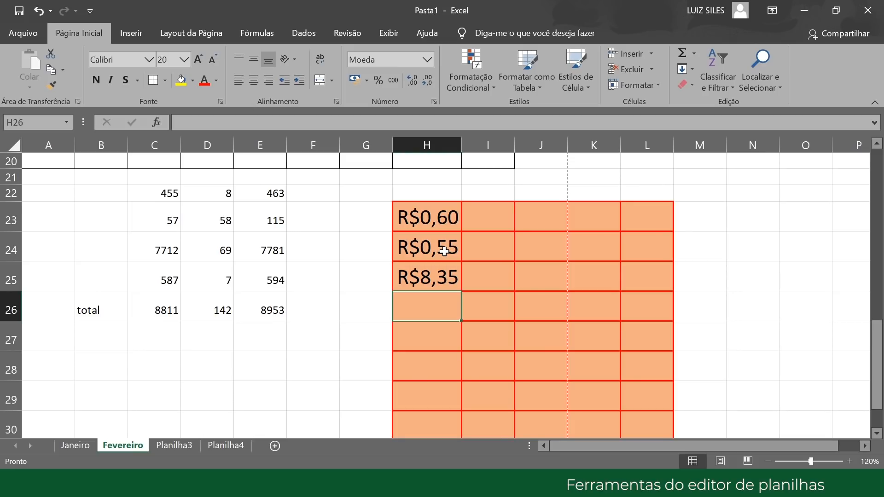
# - Enter 85, 74 and 69 in cells I23 to I25 of the orange table
pyautogui.click(485, 213)
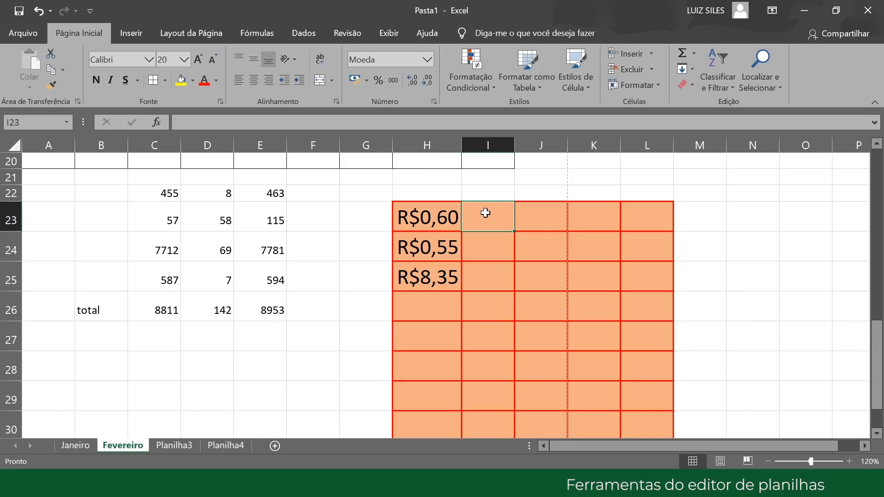
pyautogui.write('85')
pyautogui.press('Return')
pyautogui.write('74')
pyautogui.press('Return')
pyautogui.write('69')
pyautogui.press('Return')
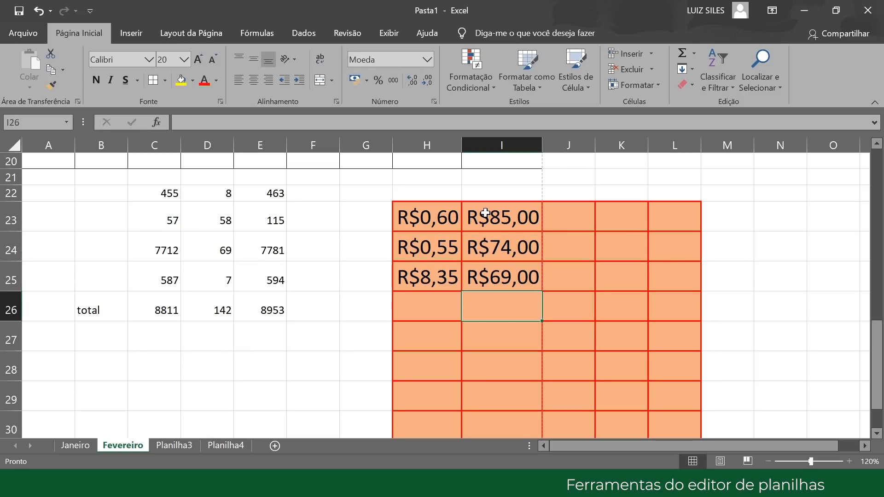
# - Total H23:I23 in cell J23 of the orange table with AutoSum
pyautogui.click(573, 219)
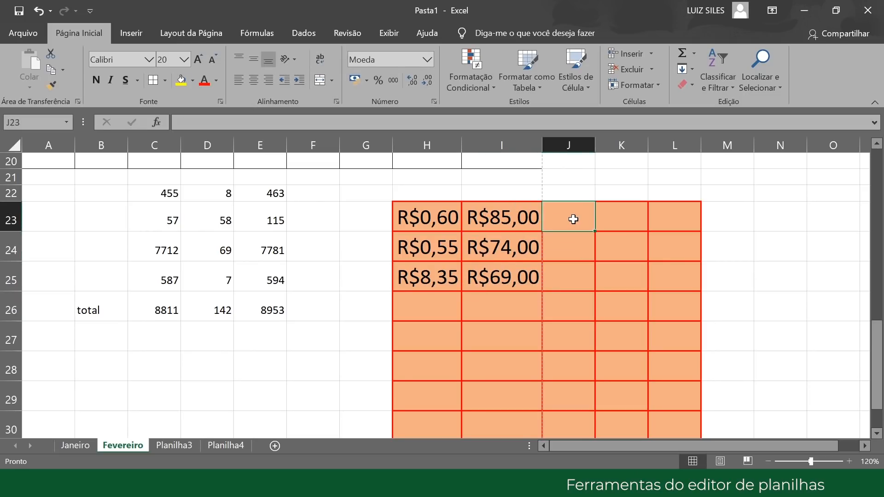
pyautogui.click(682, 53)
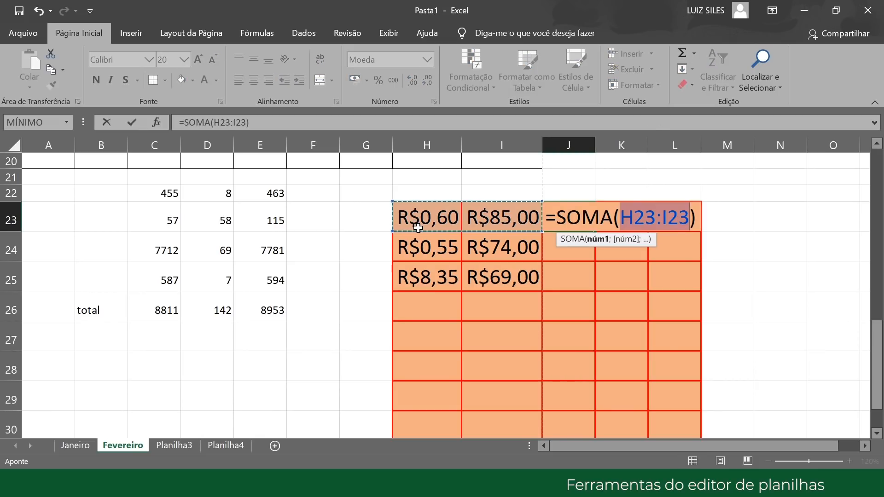
pyautogui.press('Return')
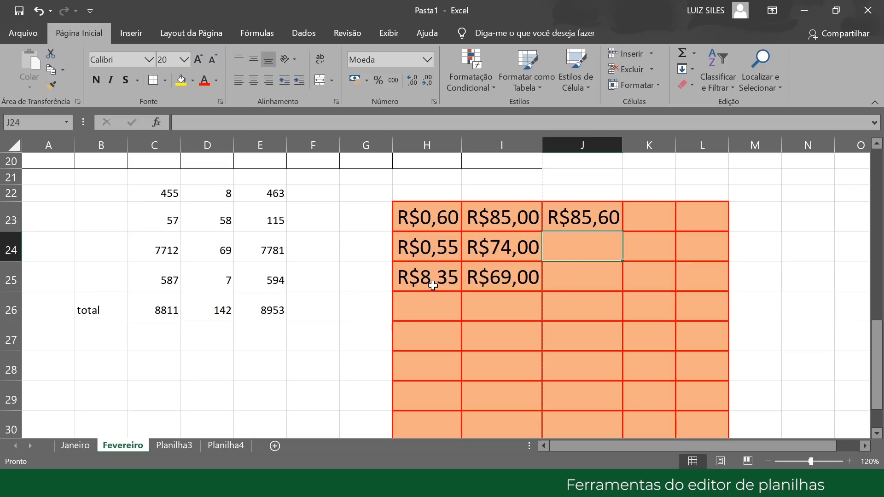
# - Check the formula in E22, then apply AutoSum to J23 again
pyautogui.click(276, 194)
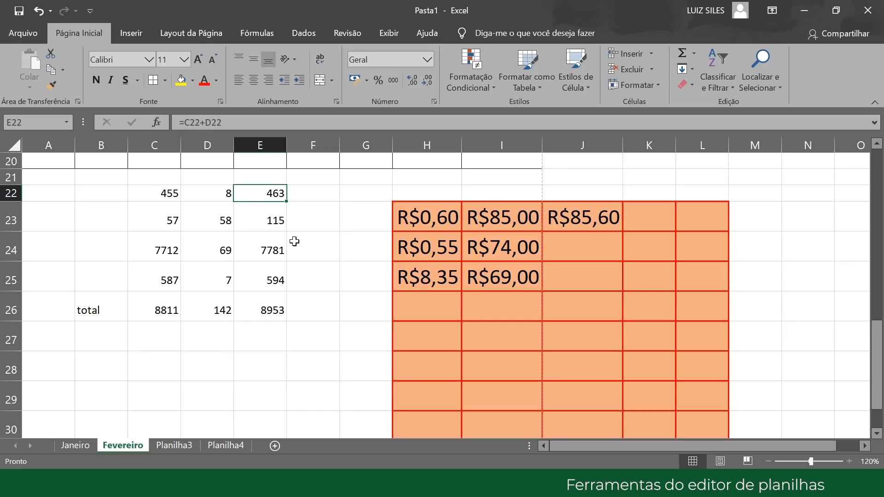
pyautogui.click(597, 220)
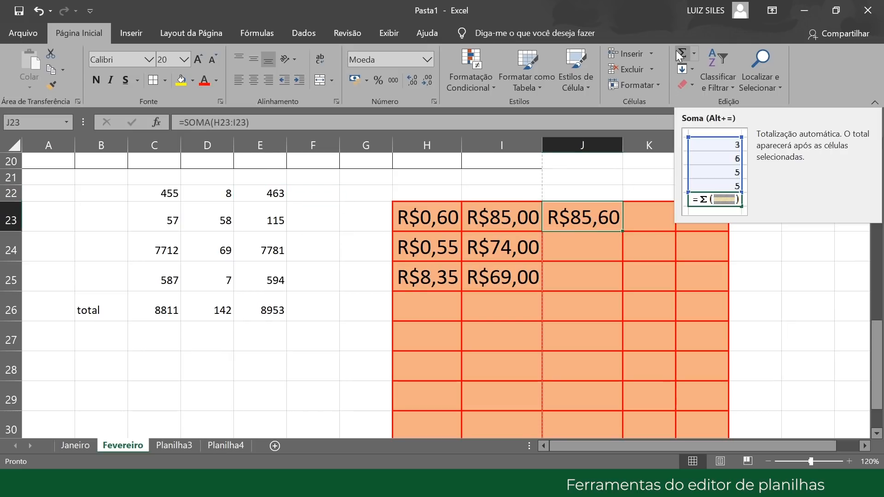
pyautogui.click(694, 53)
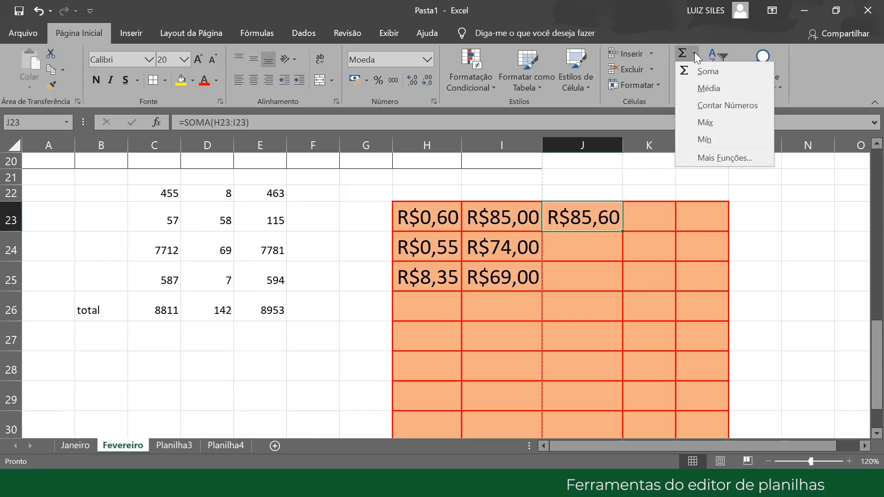
pyautogui.click(684, 52)
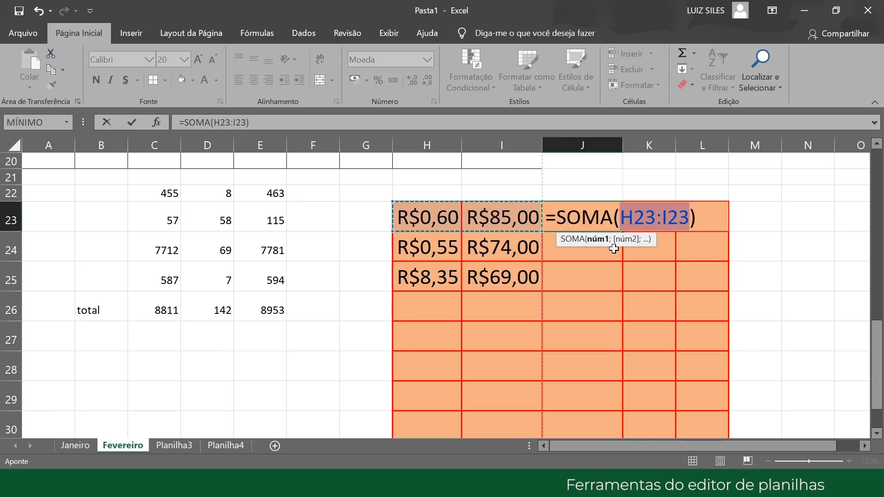
# - Erase the SOMA formula from J23, leaving the cell empty
pyautogui.click(580, 257)
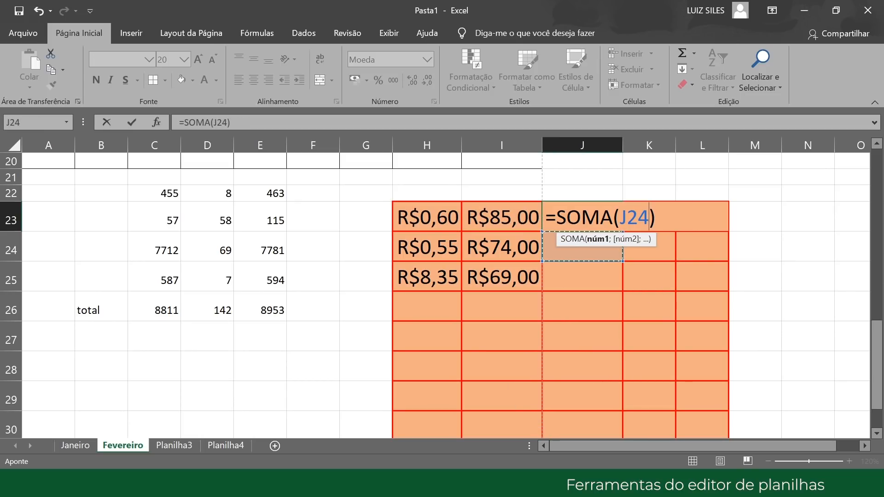
pyautogui.press('F2')
pyautogui.press('BackSpace')
pyautogui.press('BackSpace')
pyautogui.press('BackSpace')
pyautogui.press('BackSpace')
pyautogui.press('BackSpace')
pyautogui.press('BackSpace')
pyautogui.press('BackSpace')
pyautogui.press('BackSpace')
pyautogui.press('BackSpace')
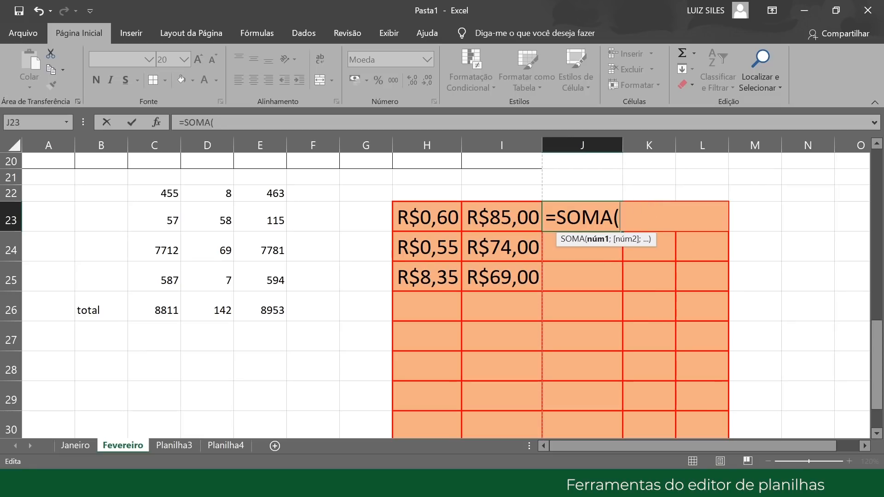
pyautogui.click(435, 271)
# - Narrow columns H and I of the orange table until they are too small for their currency values
pyautogui.scroll(-1, 411, 385)
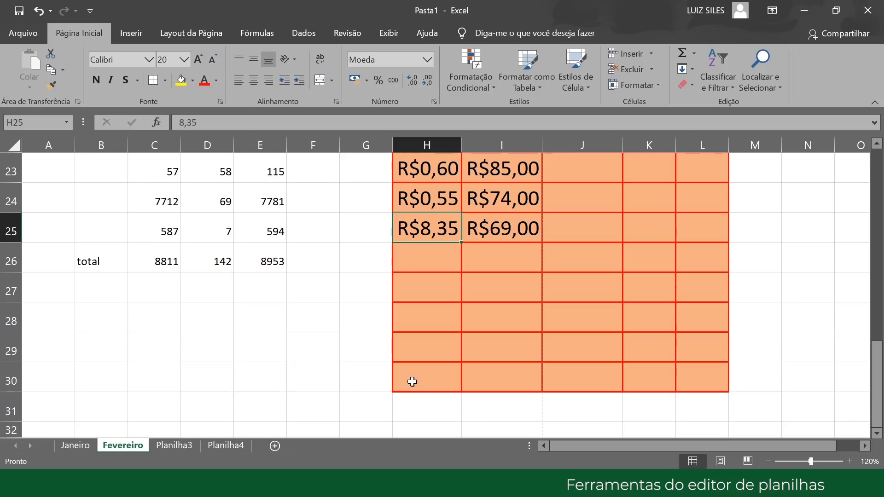
pyautogui.scroll(3, 412, 381)
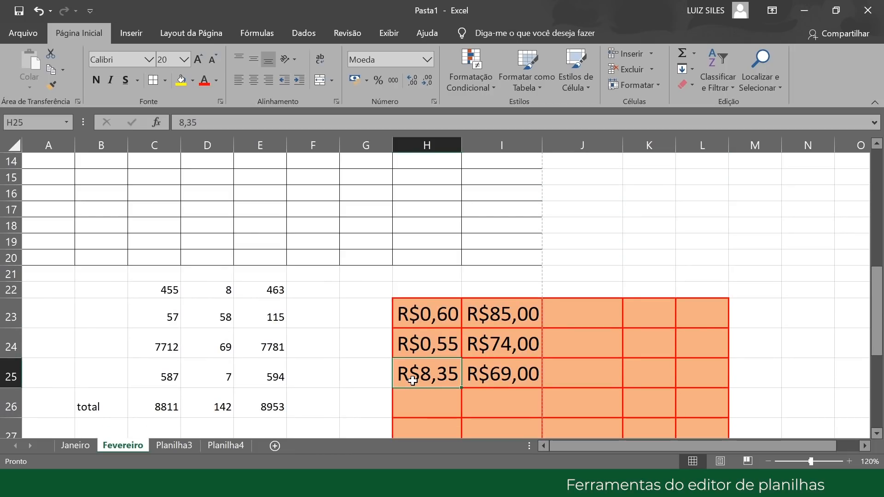
pyautogui.scroll(-1, 412, 380)
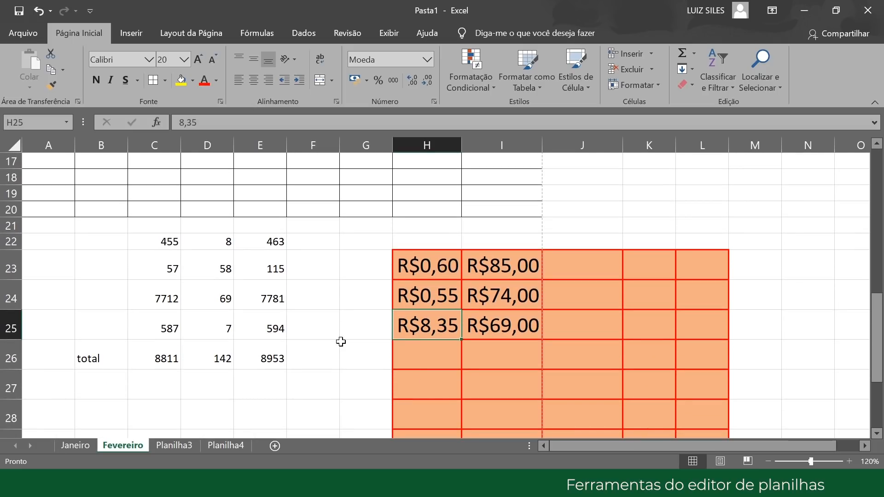
pyautogui.moveTo(460, 146); pyautogui.dragTo(442, 146)
pyautogui.moveTo(524, 150); pyautogui.dragTo(510, 150)
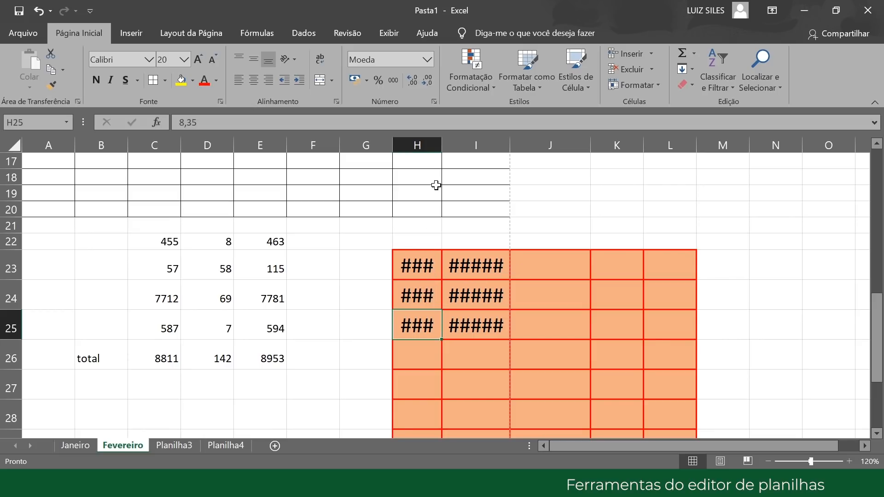
# - AutoFit columns H and I to their contents, then widen both columns further
pyautogui.doubleClick(442, 144)
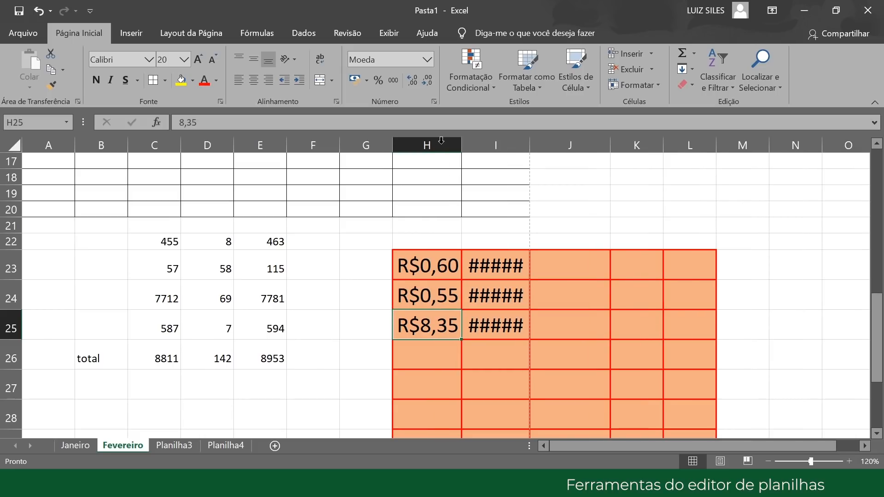
pyautogui.doubleClick(530, 144)
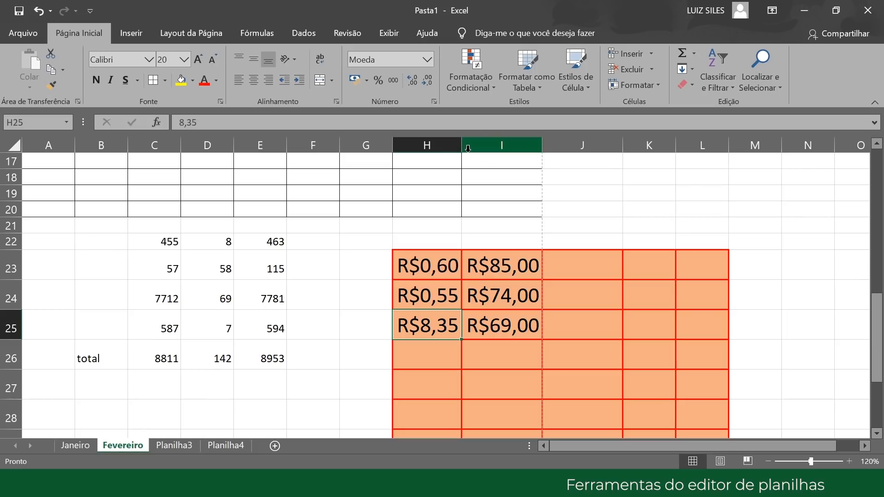
pyautogui.moveTo(462, 147); pyautogui.dragTo(506, 146)
pyautogui.moveTo(586, 146); pyautogui.dragTo(599, 147)
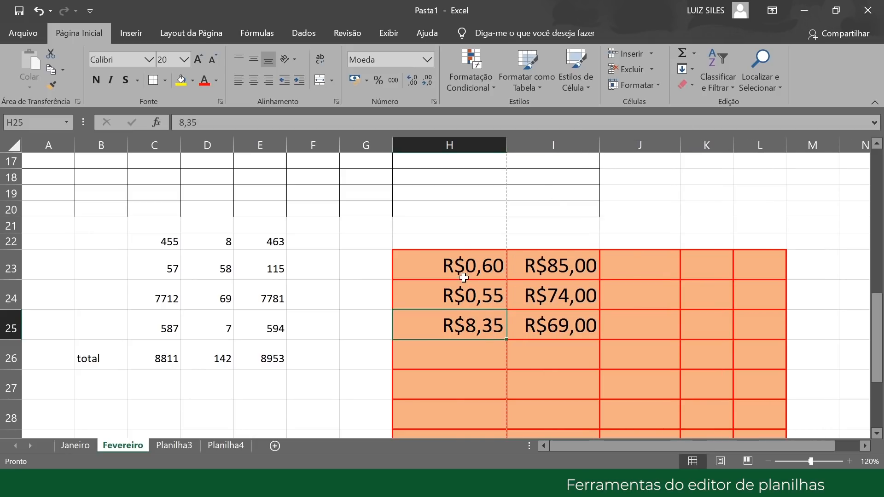
pyautogui.scroll(5, 469, 267)
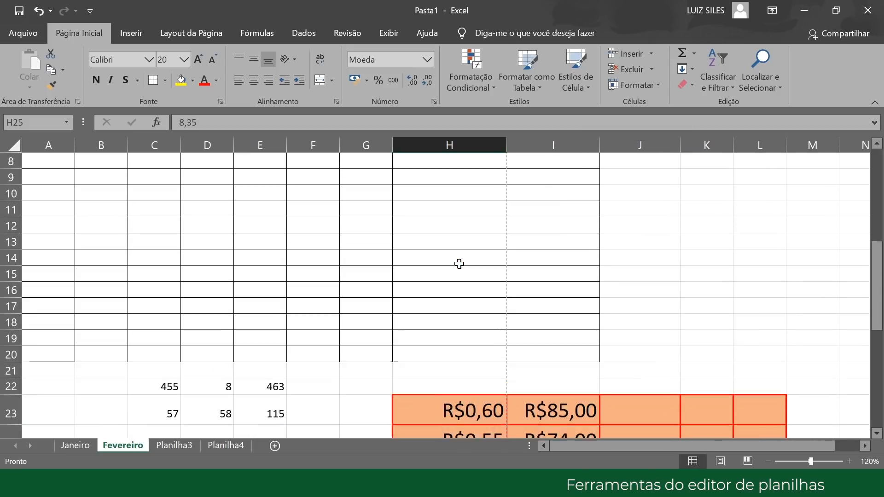
pyautogui.scroll(-20, 471, 186)
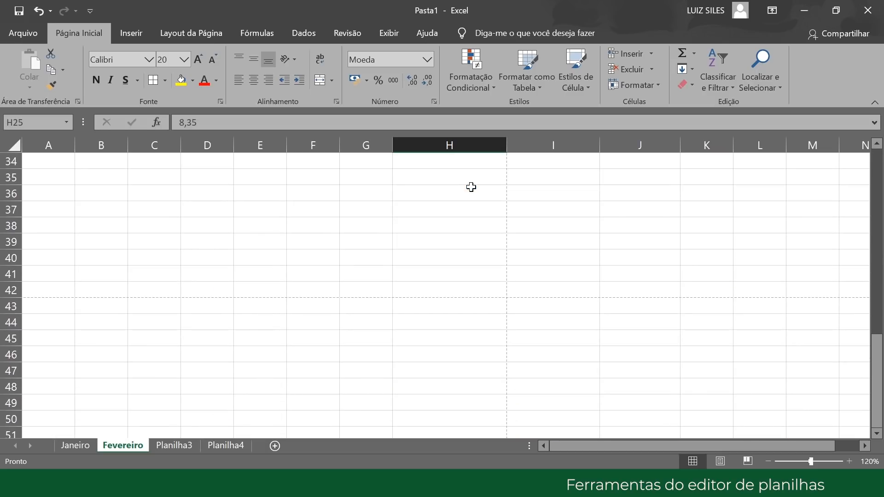
pyautogui.scroll(19, 471, 187)
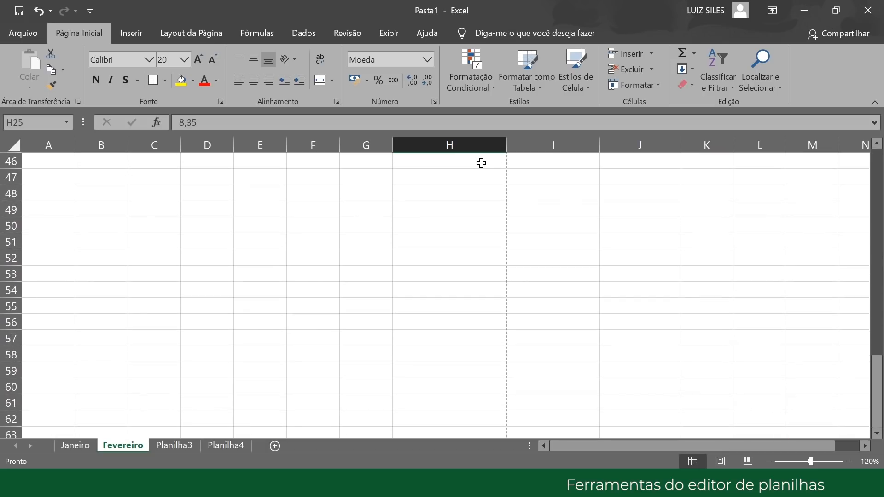
pyautogui.scroll(-4, 462, 331)
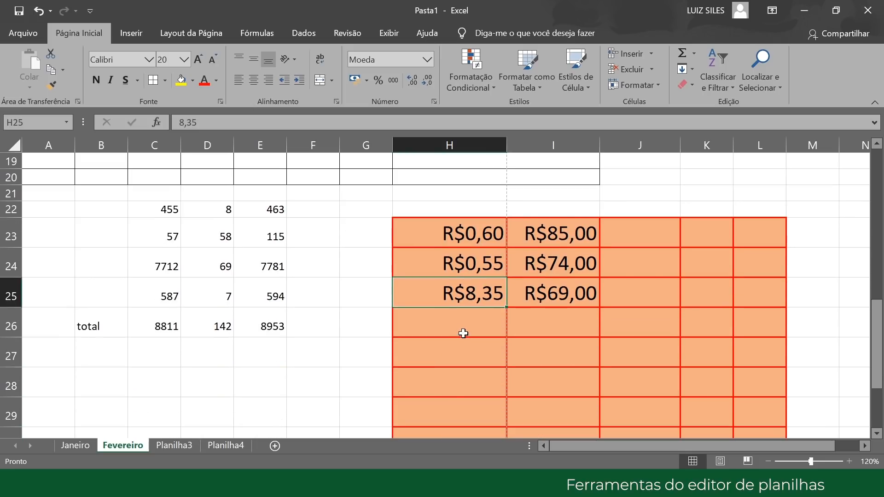
pyautogui.scroll(-1, 450, 335)
pyautogui.scroll(2, 450, 335)
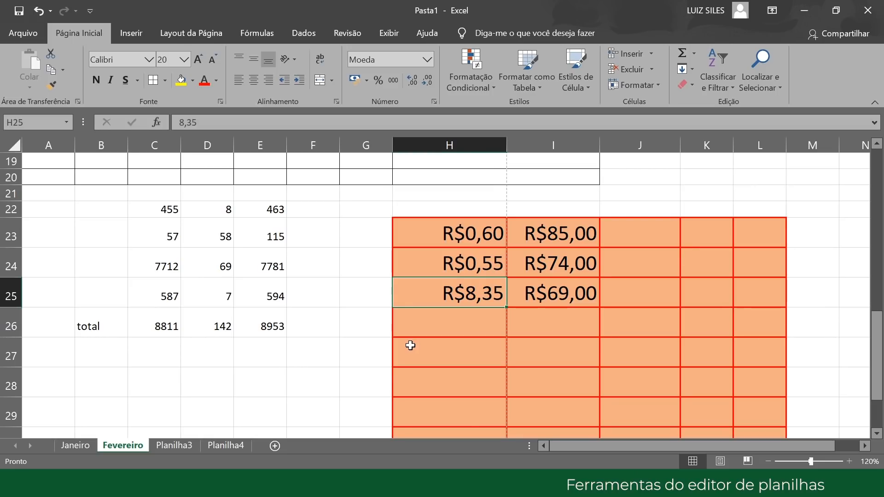
pyautogui.scroll(-3, 301, 326)
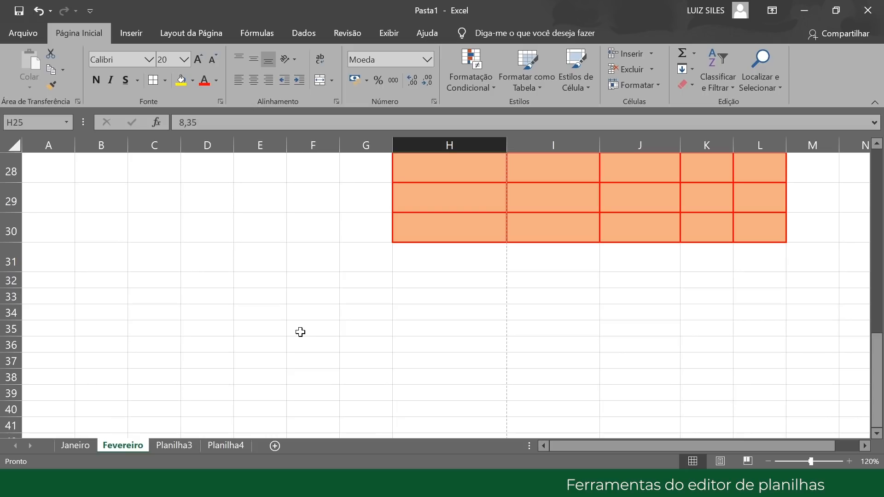
pyautogui.scroll(2, 249, 308)
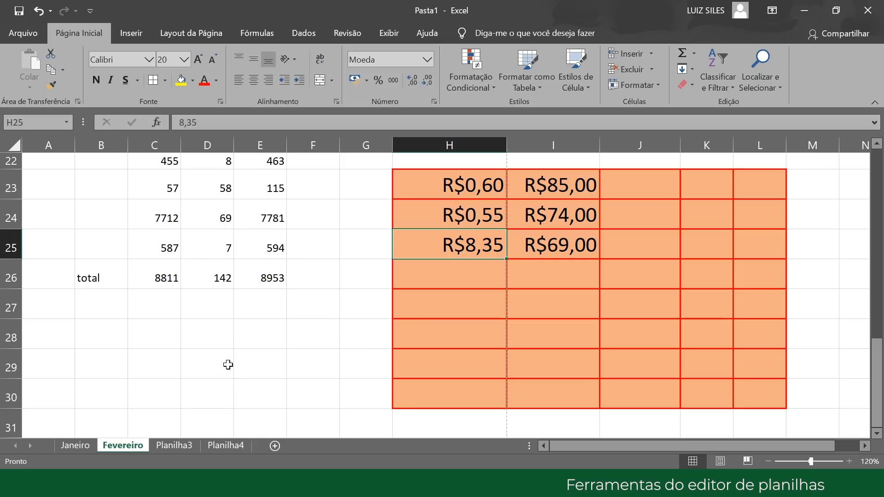
# - Enter the title Lista de Produtos in cell A1 of the Janeiro sheet
pyautogui.click(76, 445)
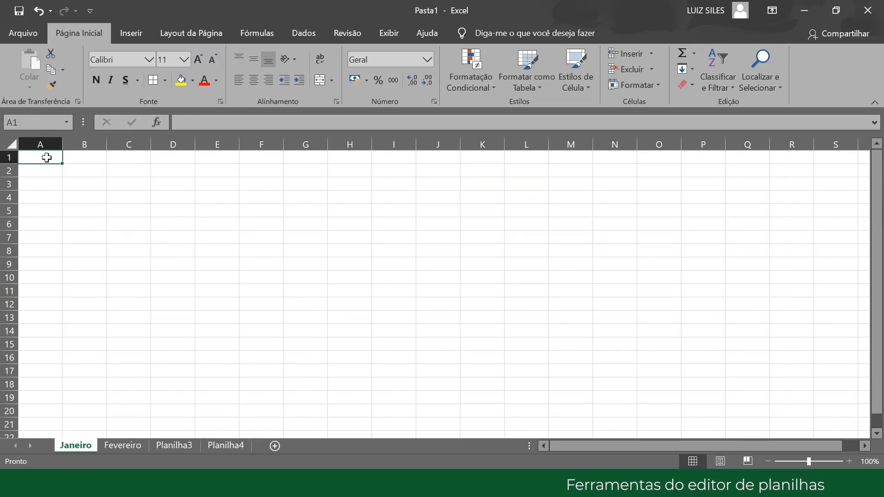
pyautogui.write('List')
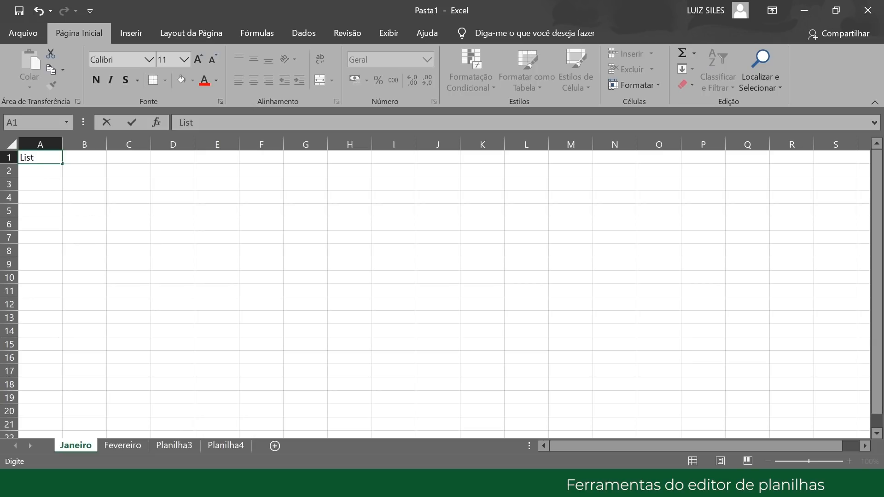
pyautogui.write('a dec')
pyautogui.press('BackSpace')
pyautogui.write('Produtos')
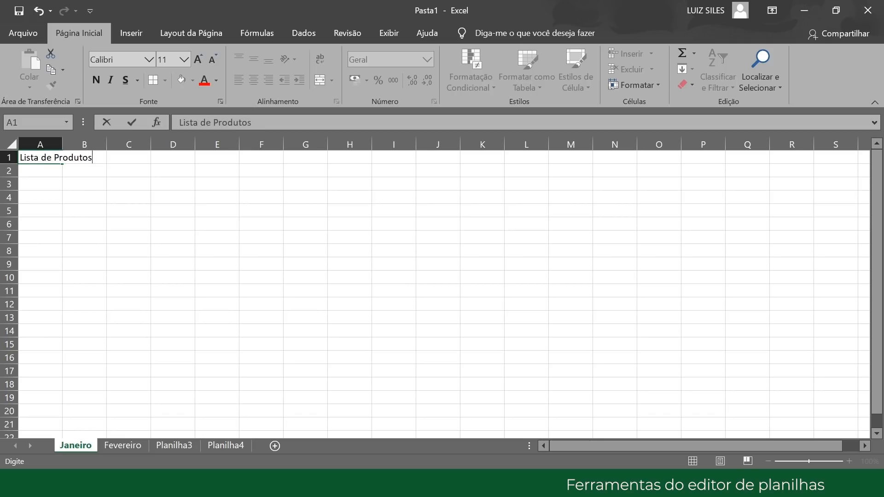
# - Enter the column headings Cod., Produto and Quantidade in cells A3 to C3
pyautogui.click(37, 183)
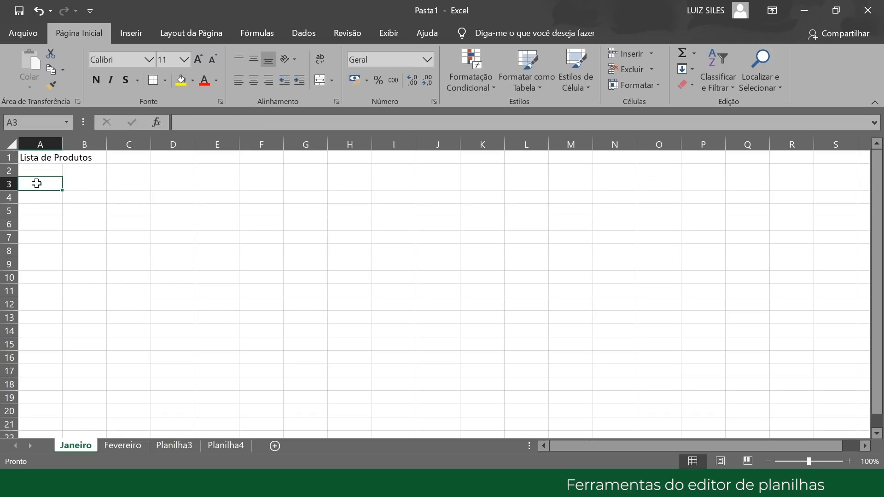
pyautogui.write('Cod.')
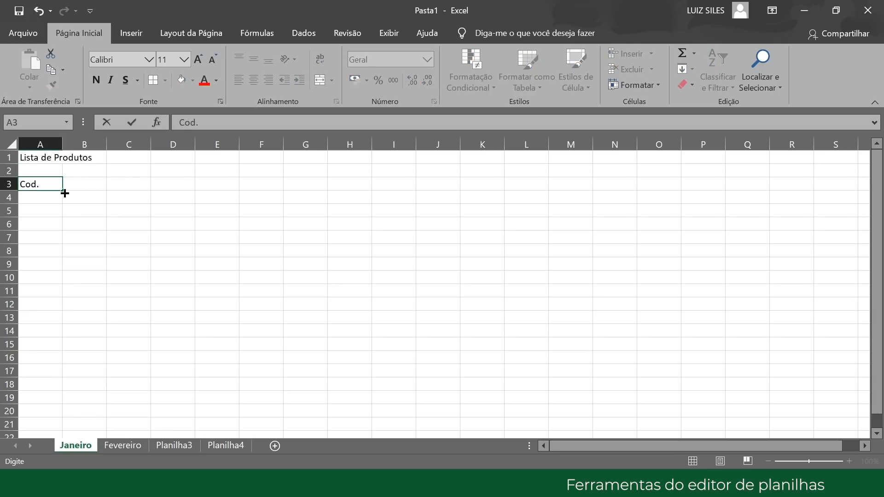
pyautogui.click(92, 180)
pyautogui.write('P')
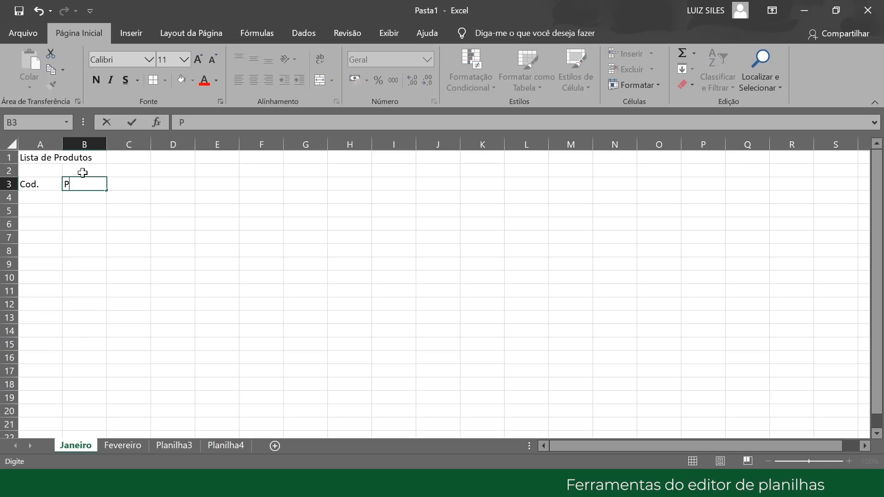
pyautogui.write('roduto')
pyautogui.click(123, 179)
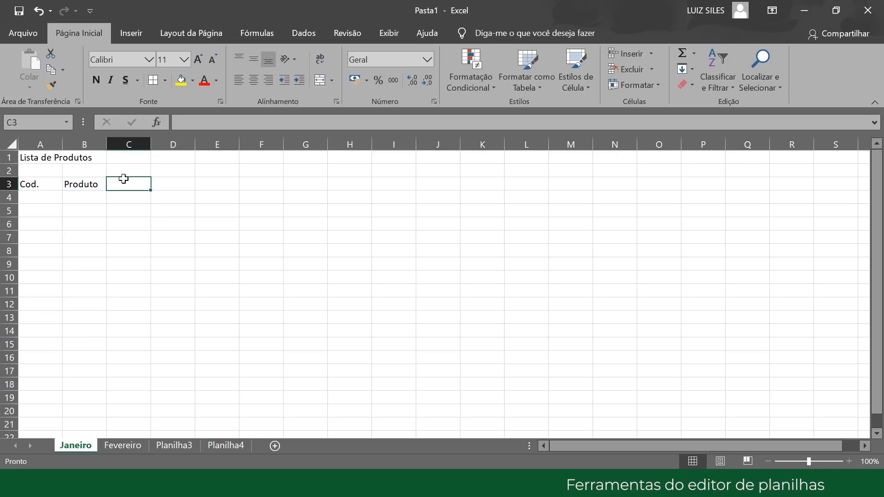
pyautogui.write('Quanti')
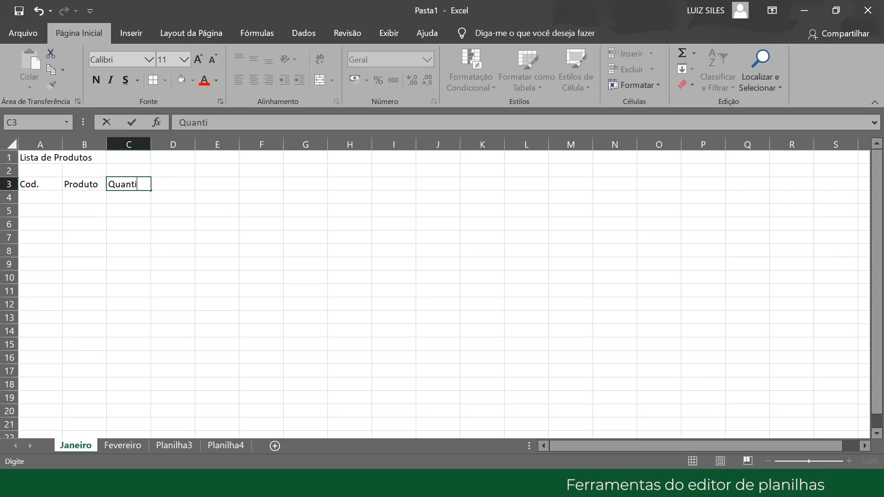
pyautogui.write('dade')
pyautogui.press('F2')
pyautogui.click(182, 207)
pyautogui.click(180, 182)
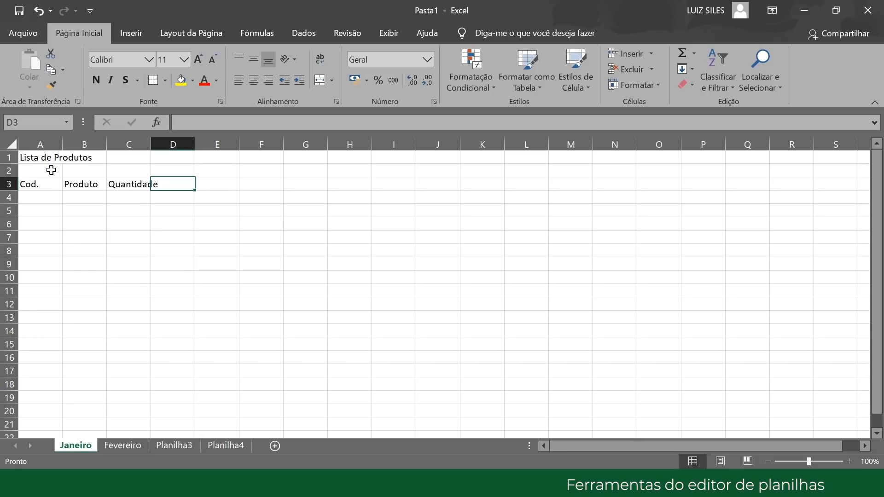
# - Insert an entire row above the column headings in row 3, and undo the insertion
pyautogui.click(45, 185)
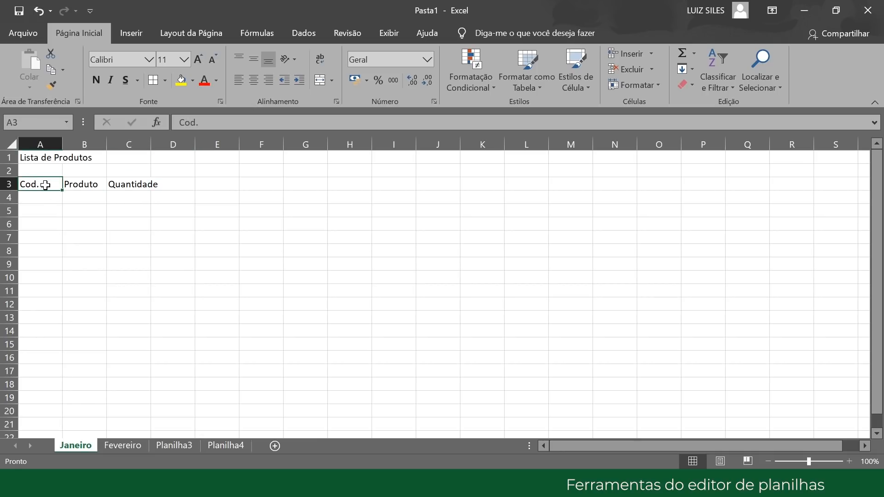
pyautogui.rightClick(46, 185)
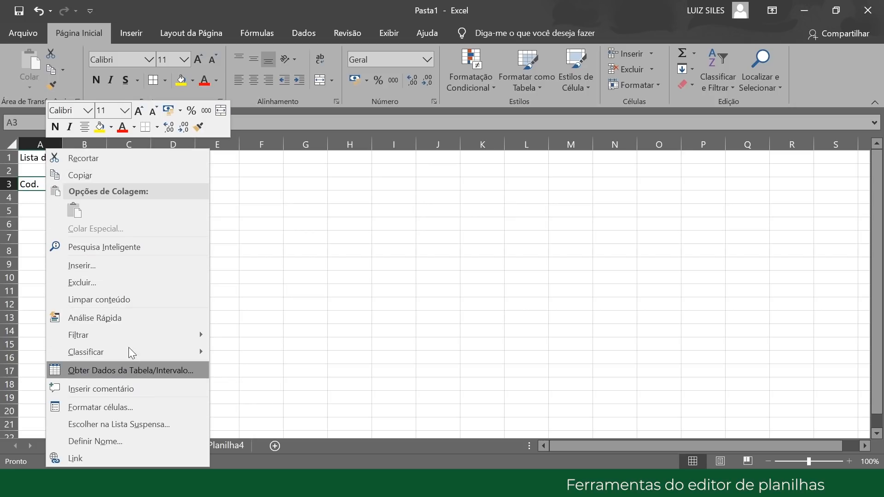
pyautogui.click(101, 270)
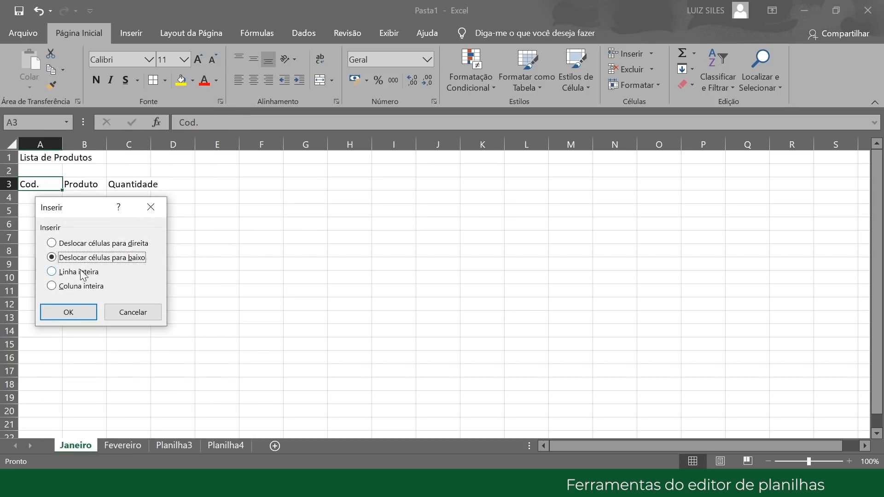
pyautogui.click(82, 273)
pyautogui.click(80, 309)
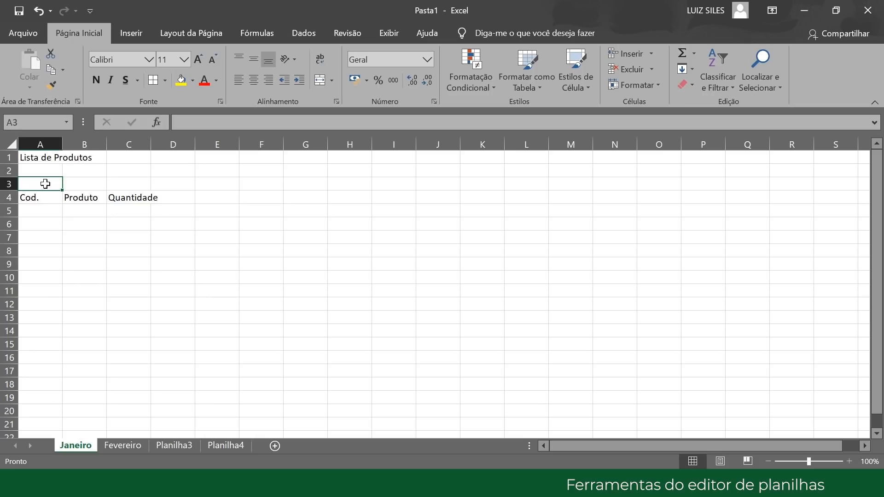
pyautogui.click(40, 13)
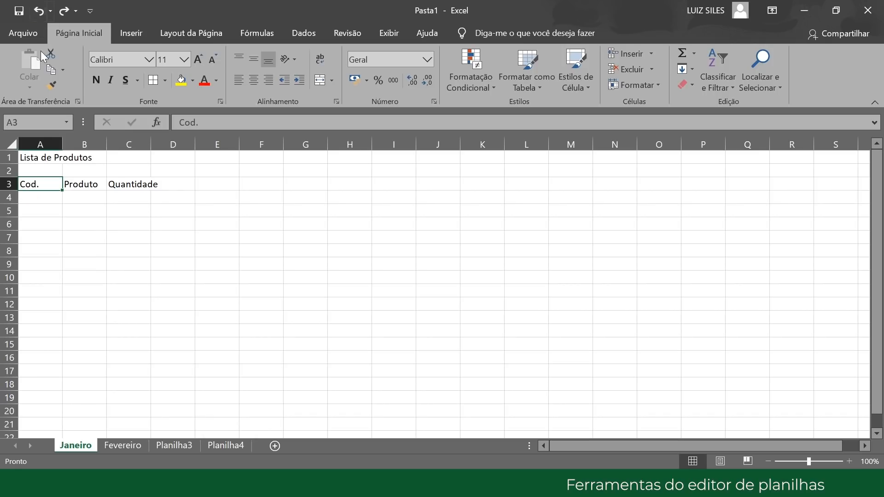
# - Move the column headings from A3:C3 down to row 4 and enter the store name Loja Variedades Sil in cell A3
pyautogui.moveTo(34, 183); pyautogui.dragTo(128, 184)
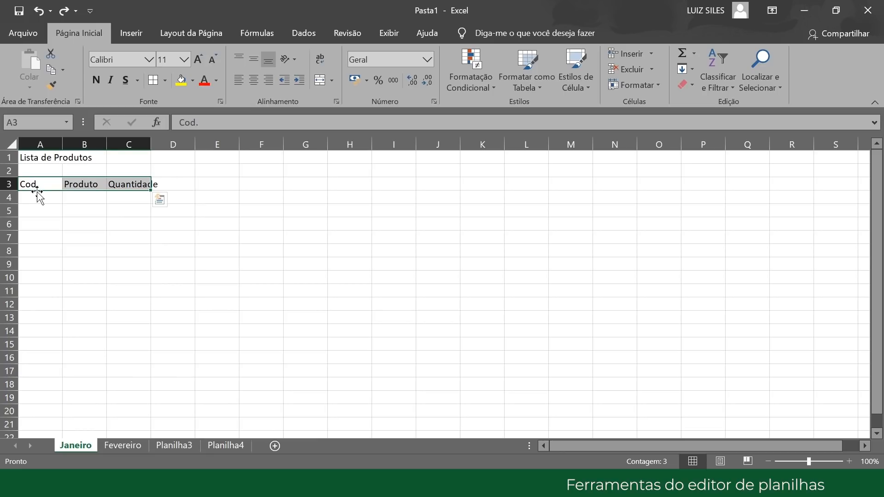
pyautogui.moveTo(37, 191); pyautogui.dragTo(38, 204)
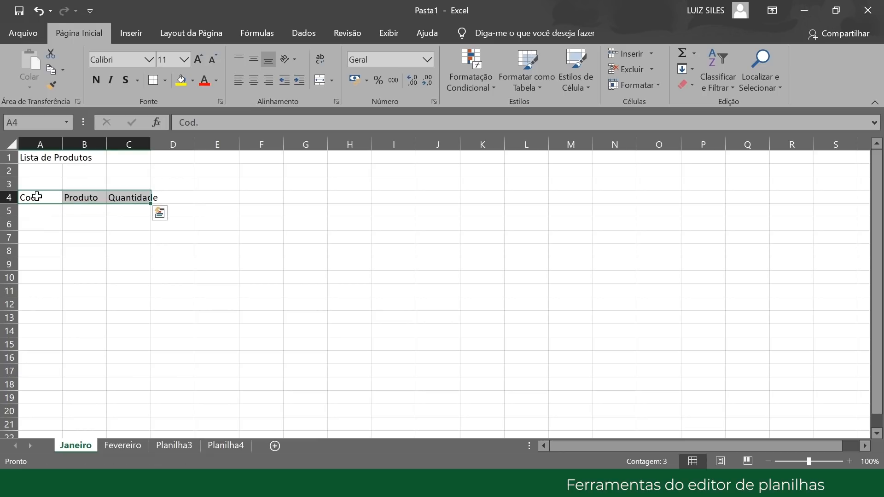
pyautogui.click(40, 185)
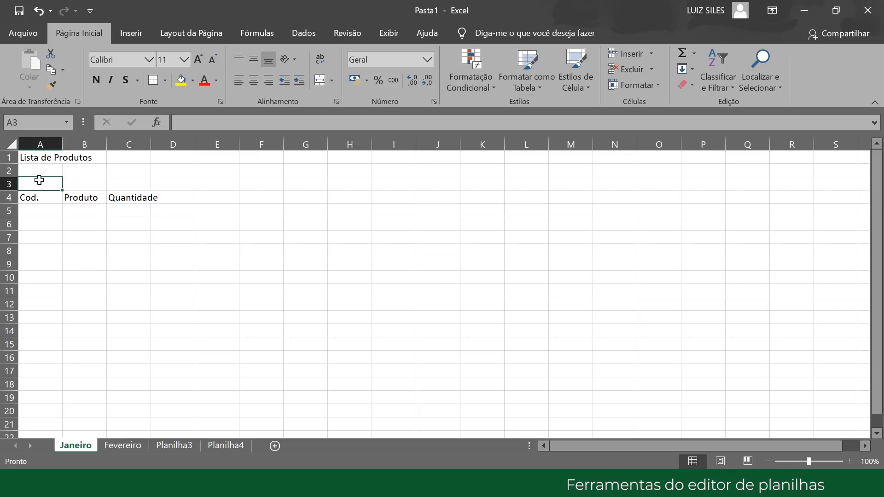
pyautogui.write('Loja')
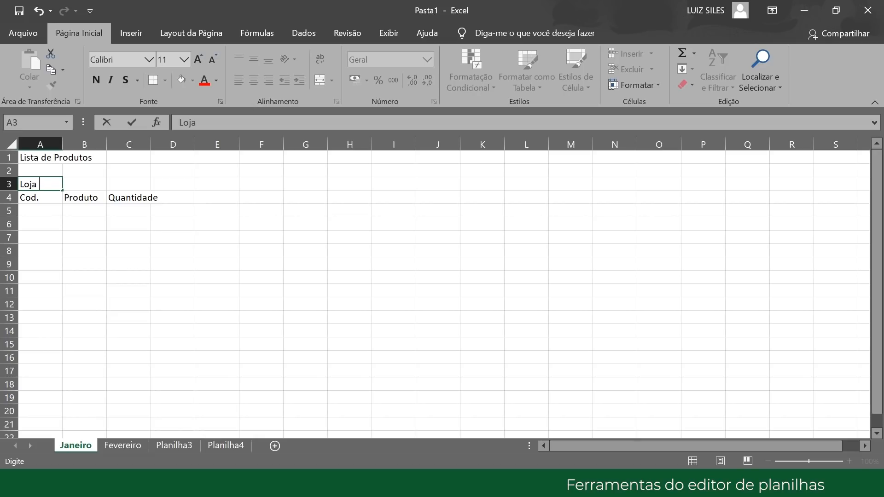
pyautogui.write(' Varie')
pyautogui.press('BackSpace')
pyautogui.write('edades')
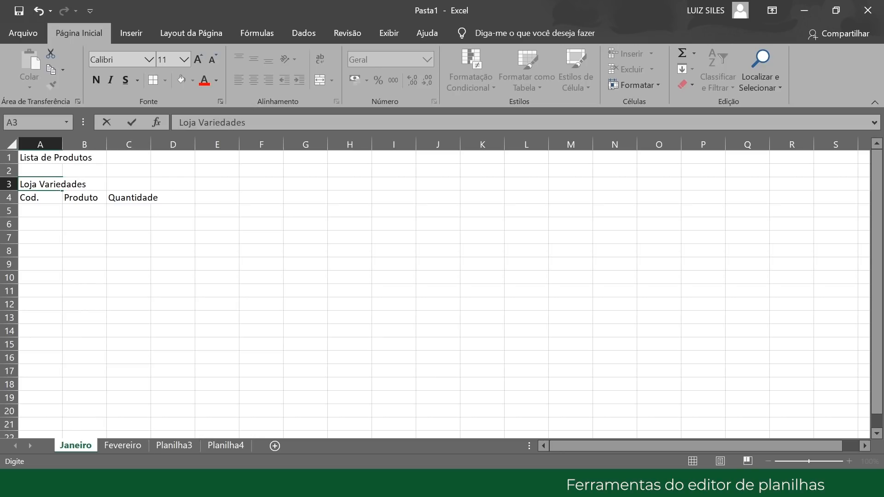
pyautogui.write(' Sil')
# - Add the column headings Valor Unitario in cell D4 and Valor total in cell E4
pyautogui.click(172, 199)
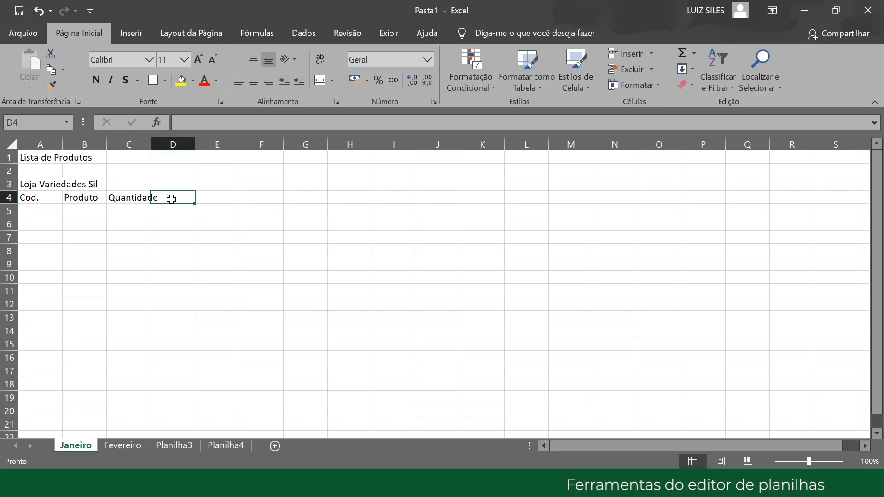
pyautogui.write('Valor')
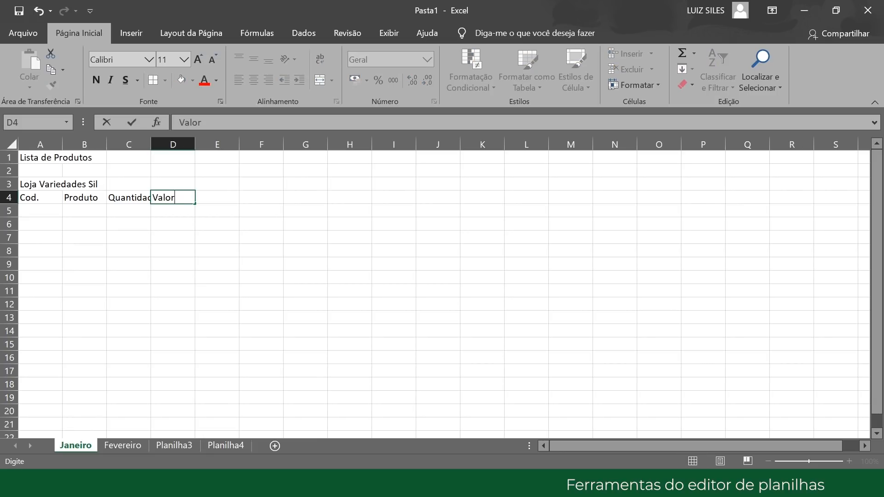
pyautogui.write(' Unitario')
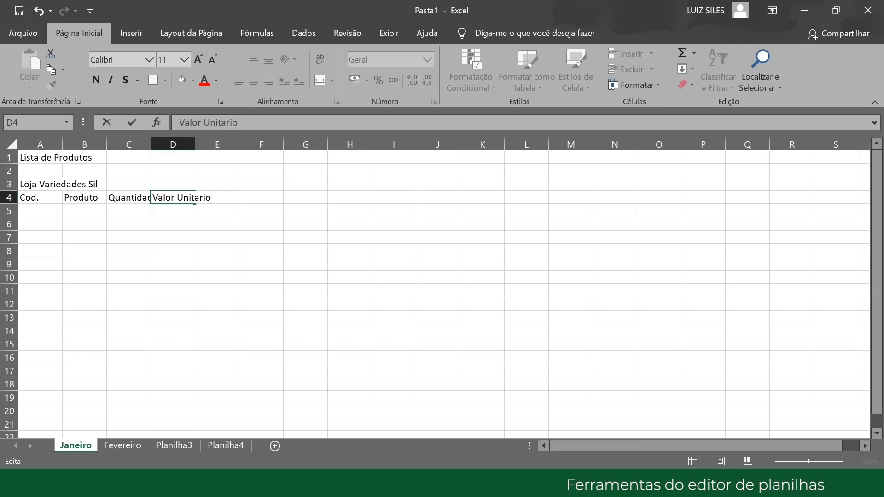
pyautogui.click(211, 194)
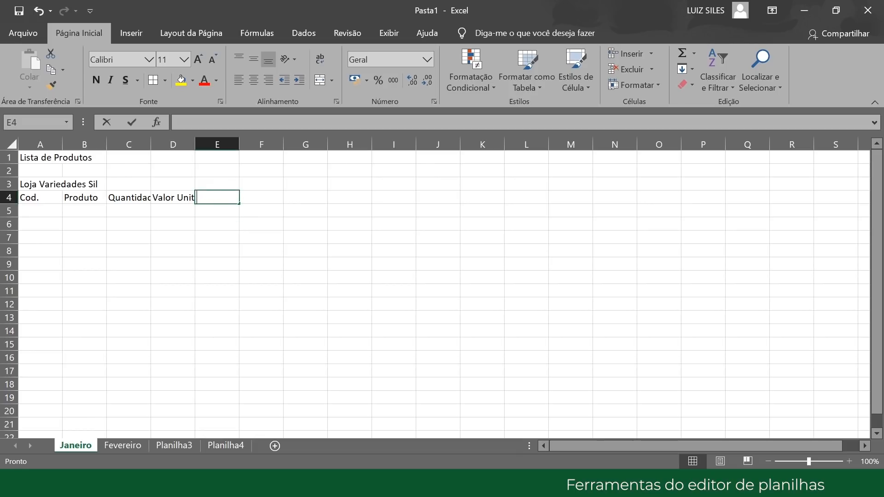
pyautogui.write('Valor total')
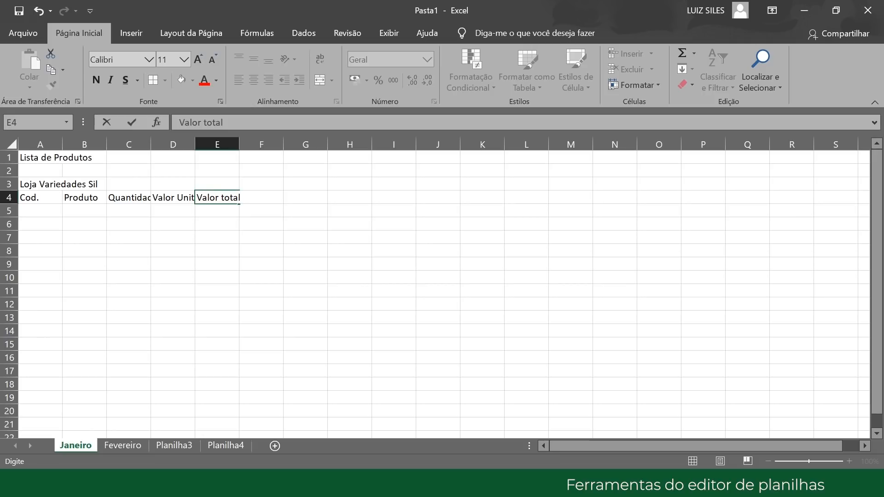
pyautogui.click(182, 252)
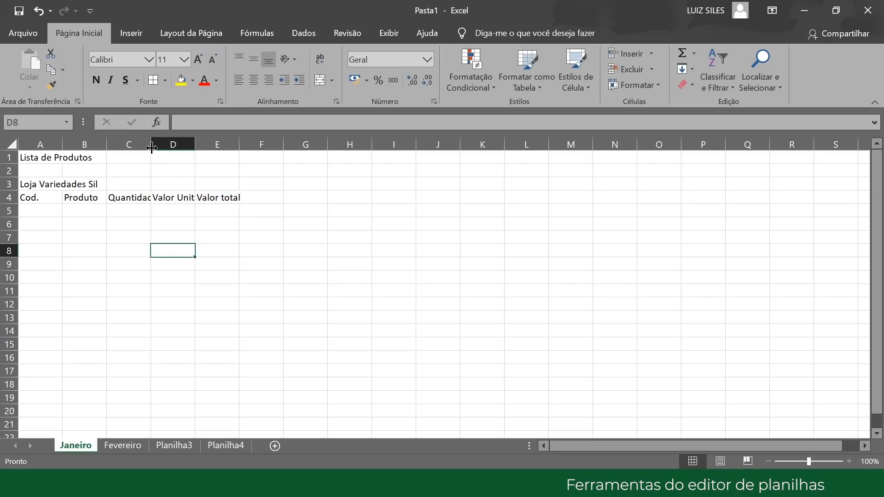
# - Widen columns C, D and E to fit their headings
pyautogui.moveTo(151, 145); pyautogui.dragTo(156, 145)
pyautogui.moveTo(161, 145); pyautogui.dragTo(161, 146)
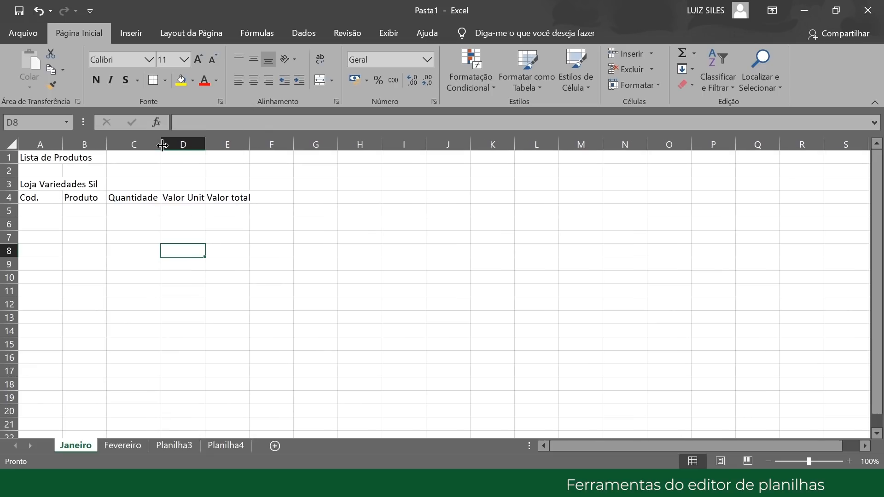
pyautogui.doubleClick(205, 144)
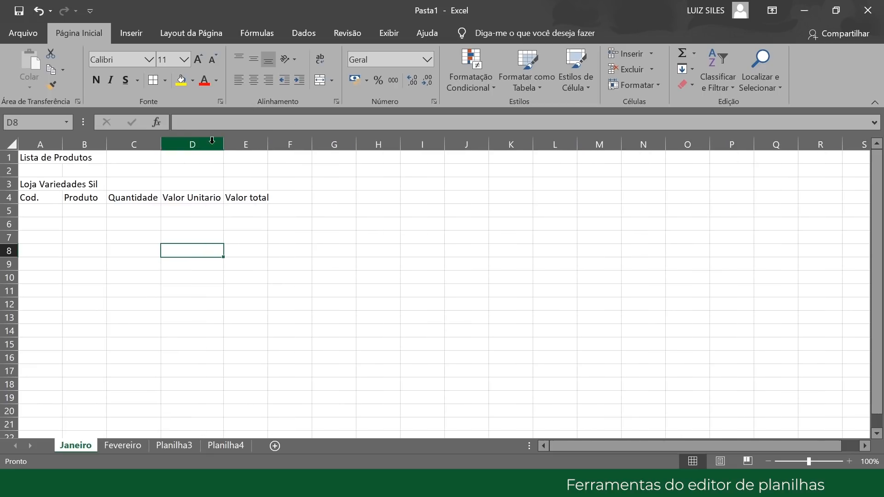
pyautogui.doubleClick(267, 145)
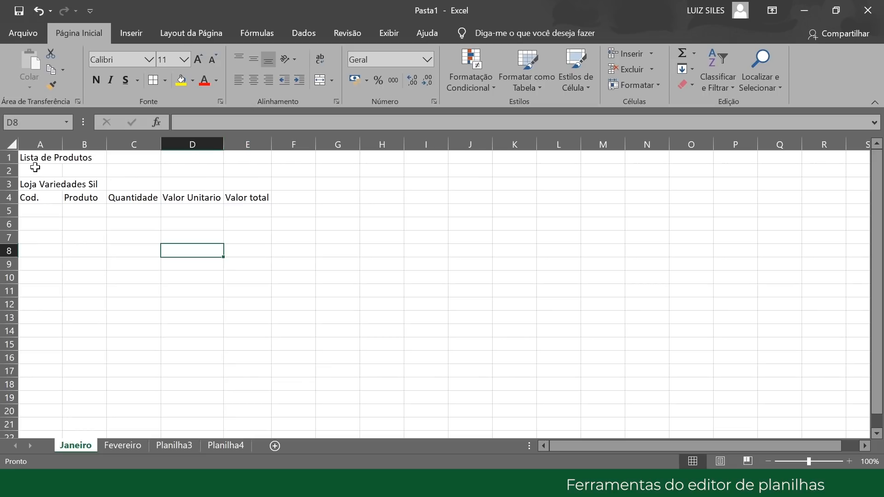
# - Merge and center the Lista de Produtos title across A1:E1 and make it bold
pyautogui.moveTo(31, 159); pyautogui.dragTo(231, 160)
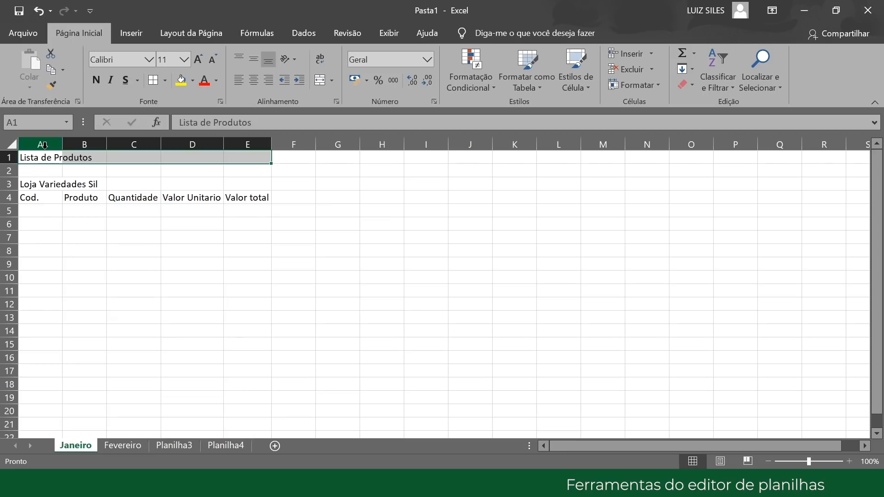
pyautogui.click(36, 173)
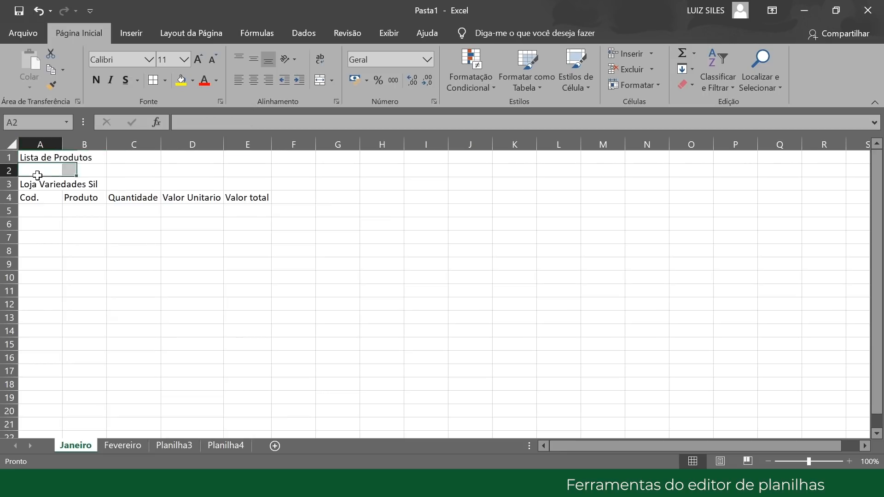
pyautogui.moveTo(40, 157); pyautogui.dragTo(228, 157)
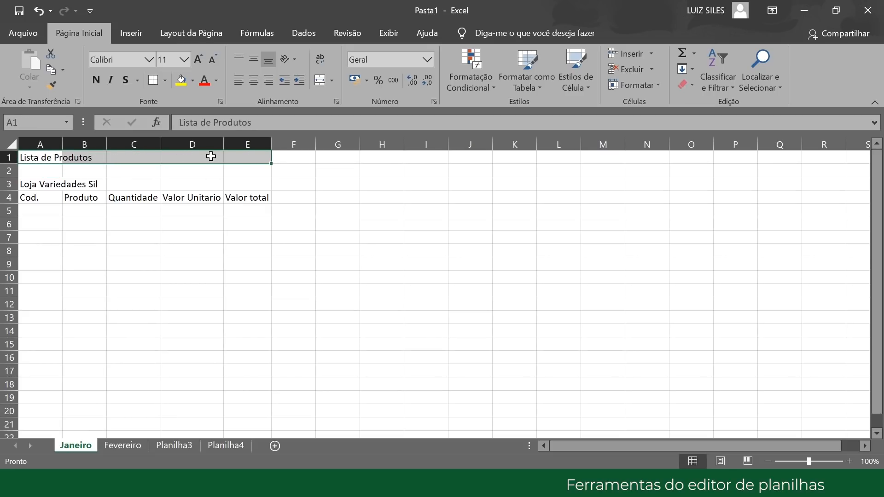
pyautogui.click(319, 79)
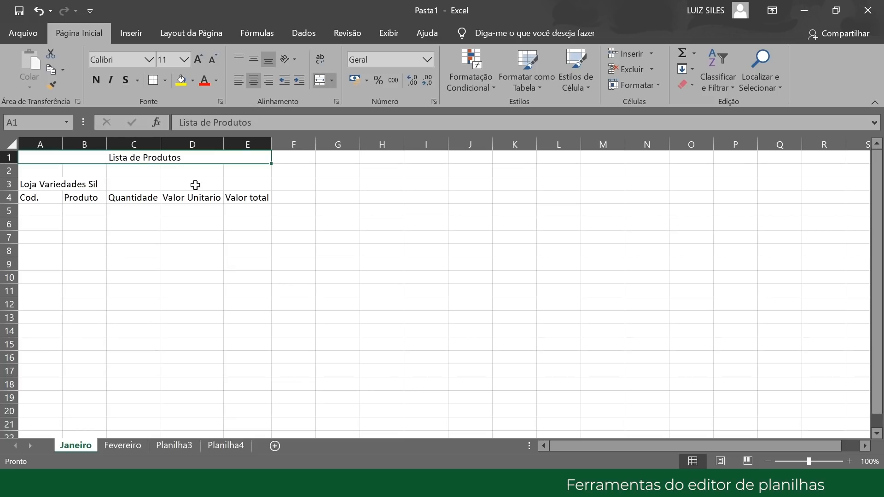
pyautogui.click(93, 80)
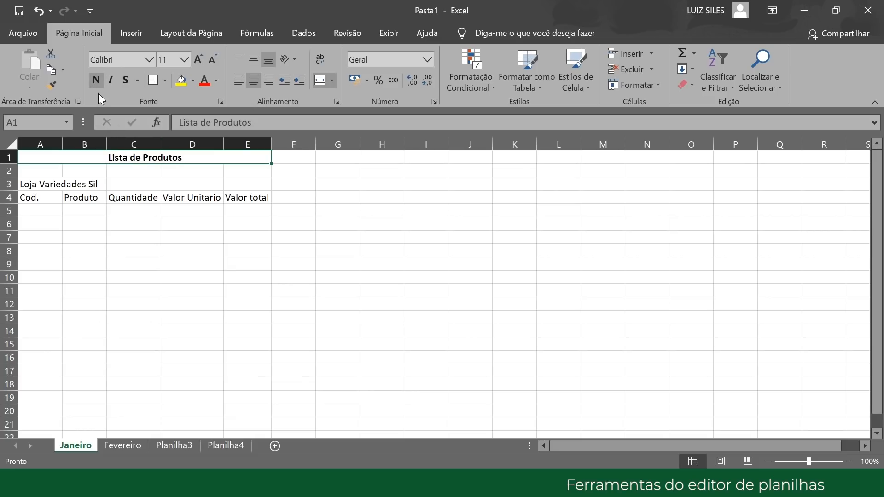
# - Merge and center the store name across A3:E3
pyautogui.click(25, 184)
pyautogui.moveTo(25, 183); pyautogui.dragTo(230, 183)
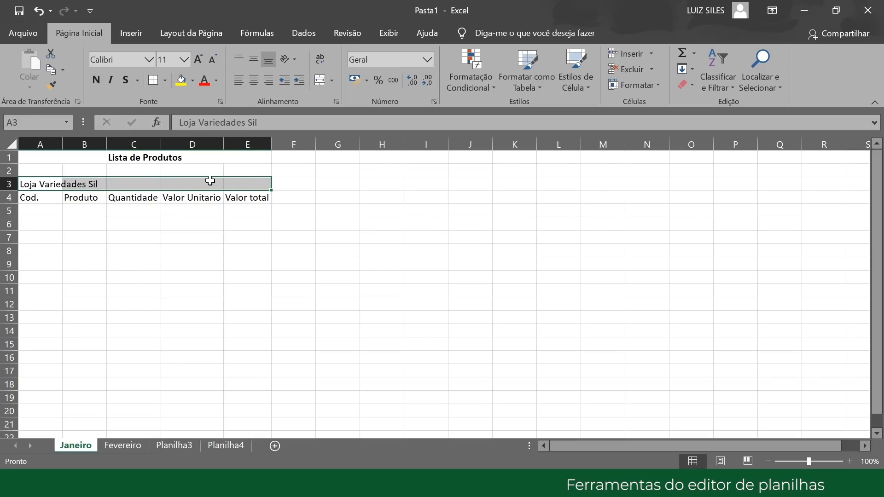
pyautogui.click(321, 80)
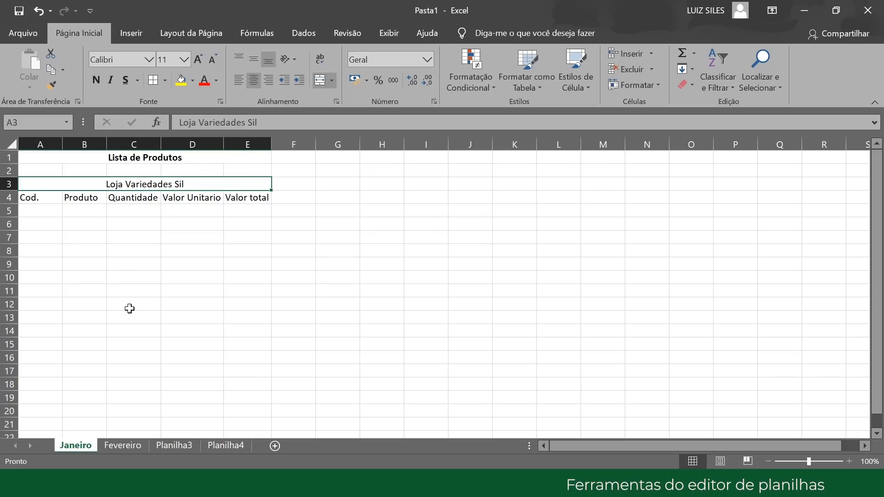
# - Apply borders around the merged title in row 1 and the merged store name in row 3
pyautogui.click(118, 158)
pyautogui.click(155, 80)
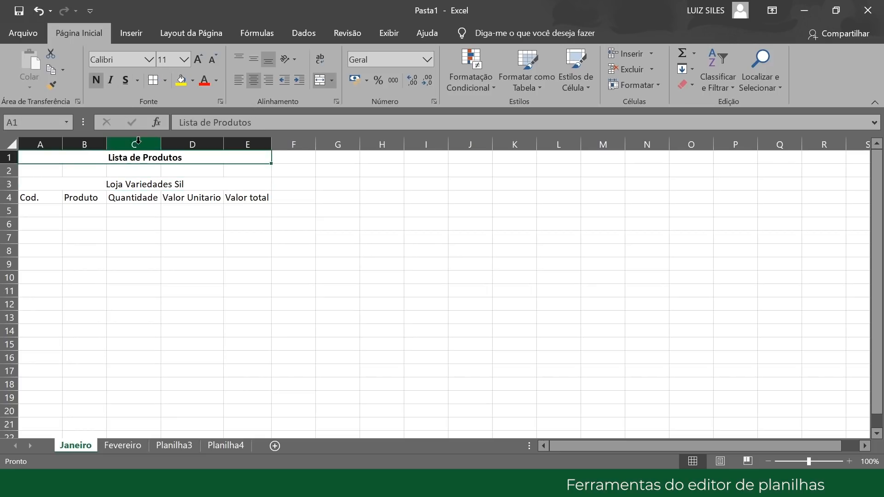
pyautogui.click(138, 183)
pyautogui.click(153, 81)
pyautogui.click(126, 259)
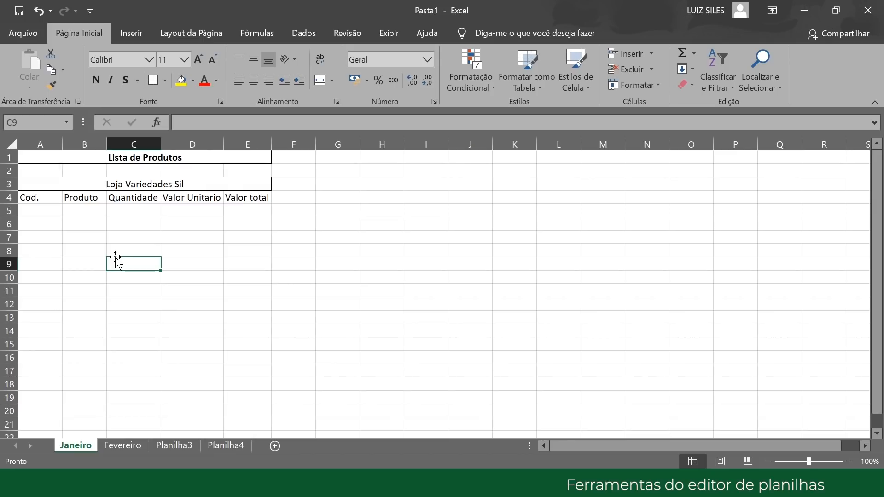
# - Enter the product codes 1 and 02 in cells A5 and A6
pyautogui.click(42, 209)
pyautogui.write('1')
pyautogui.press('Return')
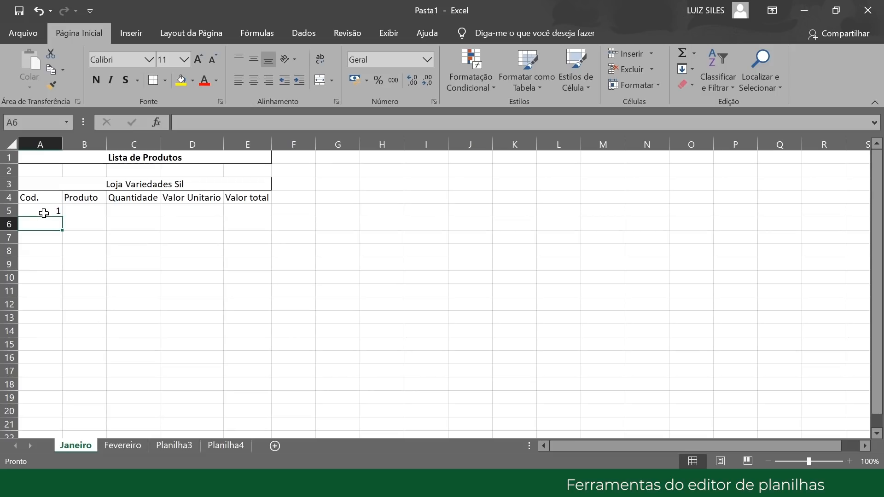
pyautogui.write('02')
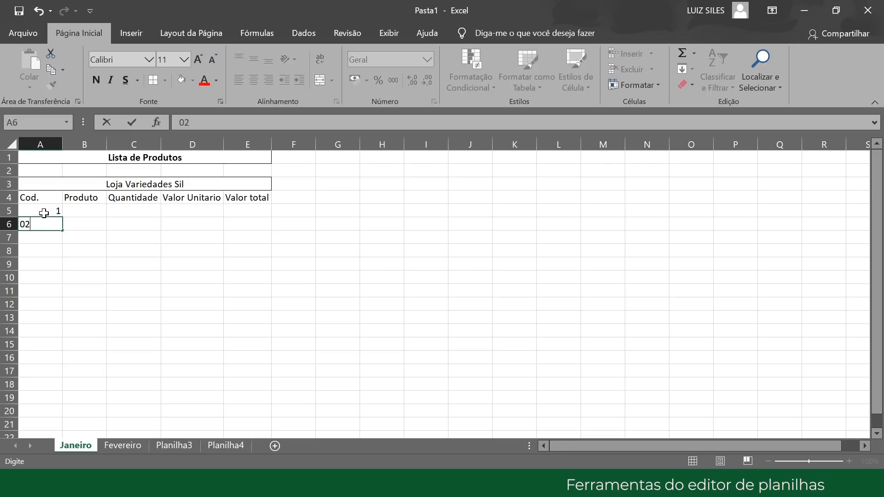
pyautogui.press('Return')
# - Format the code cells A5:A13 with the Texto number category
pyautogui.moveTo(49, 211); pyautogui.dragTo(48, 317)
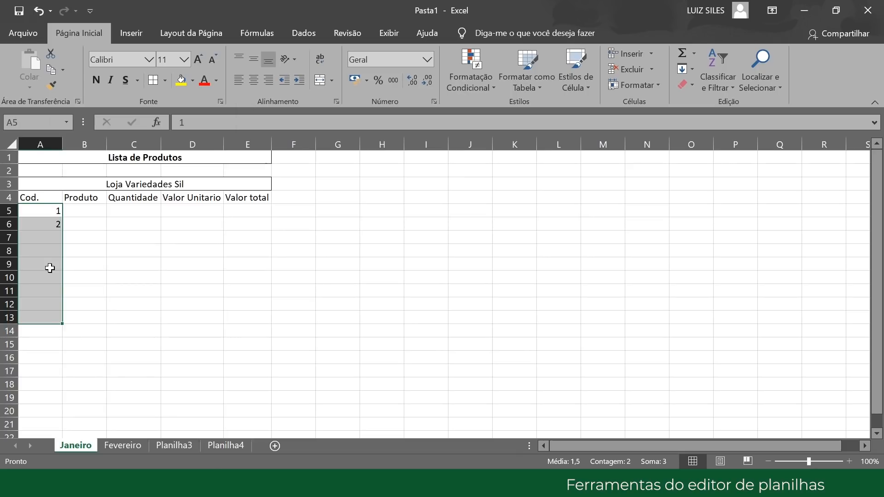
pyautogui.rightClick(50, 268)
pyautogui.click(85, 405)
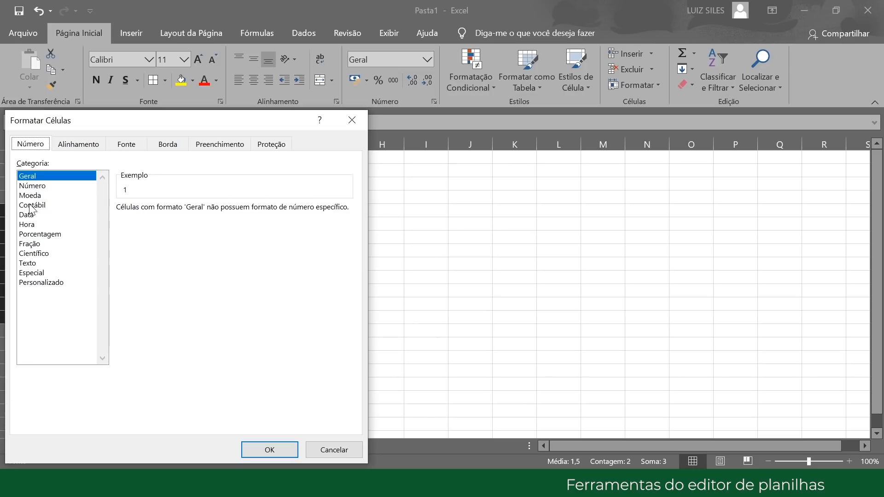
pyautogui.click(28, 263)
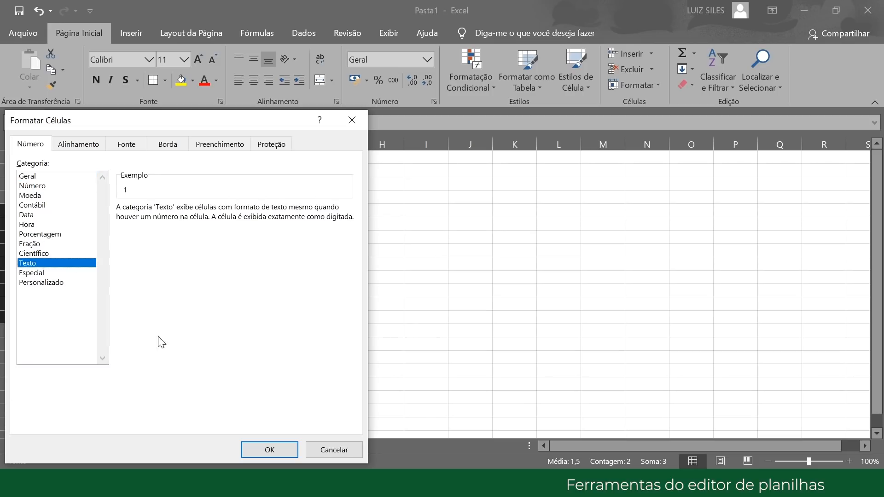
pyautogui.click(270, 450)
# - Re-enter the first product code in cell A5 as 01
pyautogui.click(42, 213)
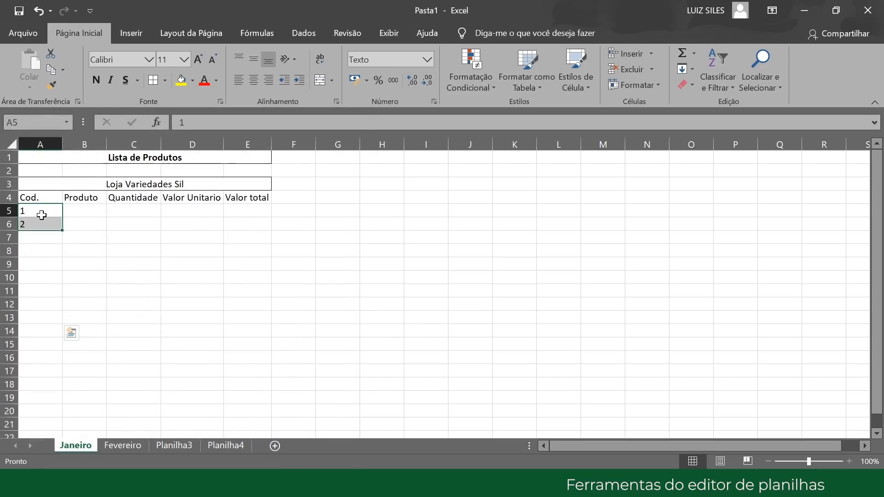
pyautogui.write('01')
pyautogui.press('Return')
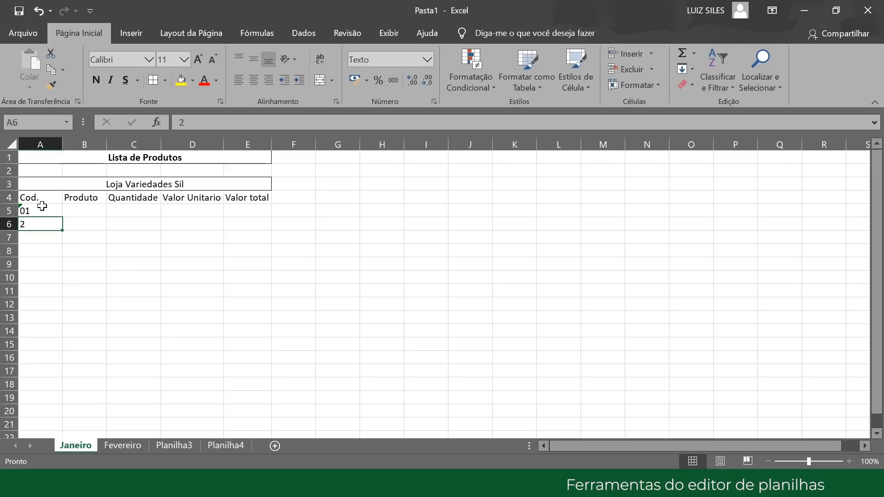
# - Enter the product codes 02, 03, 04 and 05 in cells A6 to A9
pyautogui.write('02')
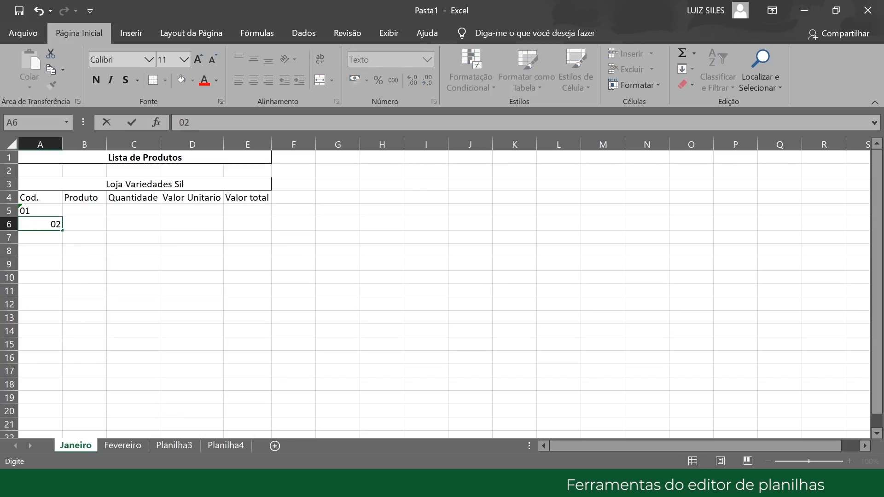
pyautogui.press('Return')
pyautogui.write('03')
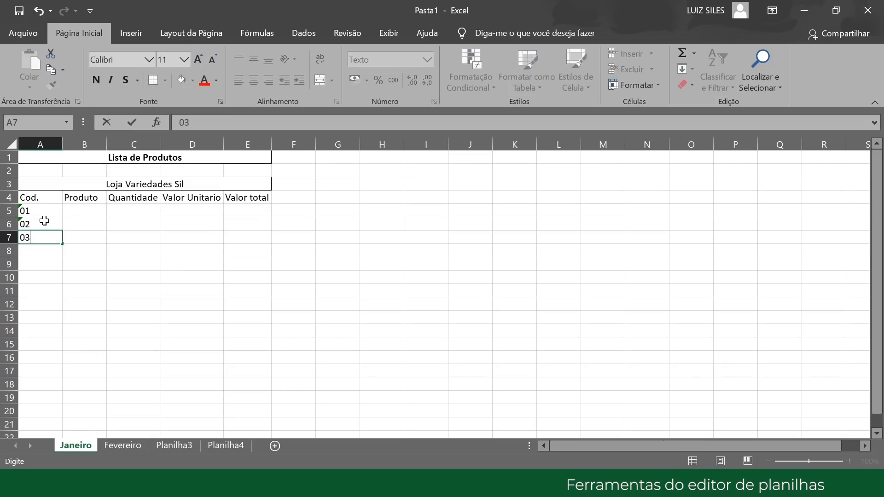
pyautogui.press('Return')
pyautogui.write('04')
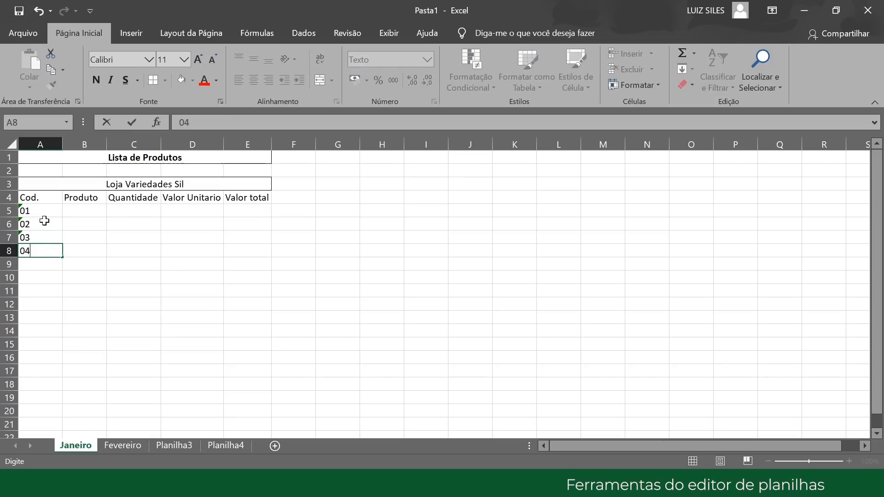
pyautogui.press('Return')
pyautogui.write('05')
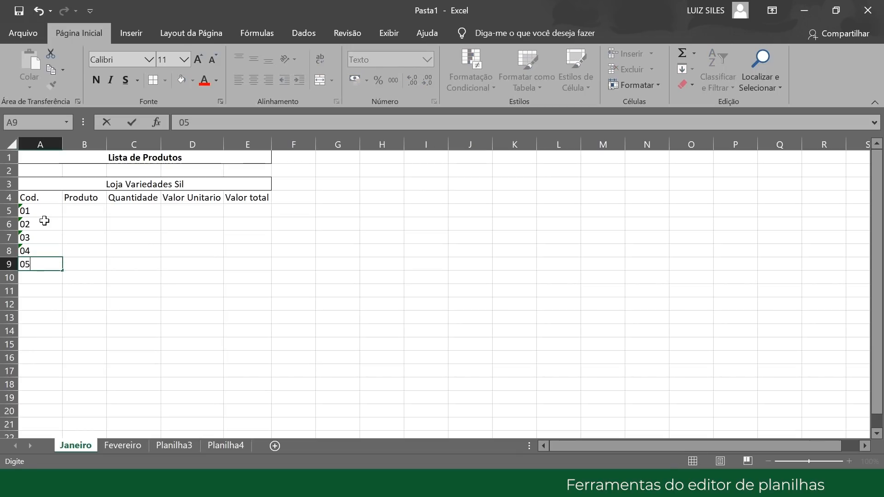
pyautogui.press('Return')
# - Enter the products Oculos, Potes and Sapatos in cells B5 to B7 of the Produto column
pyautogui.click(94, 212)
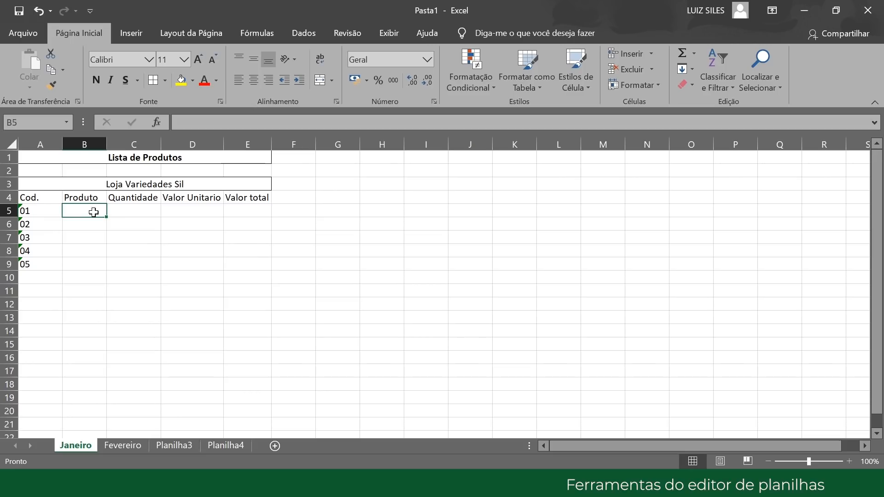
pyautogui.write('Oculos')
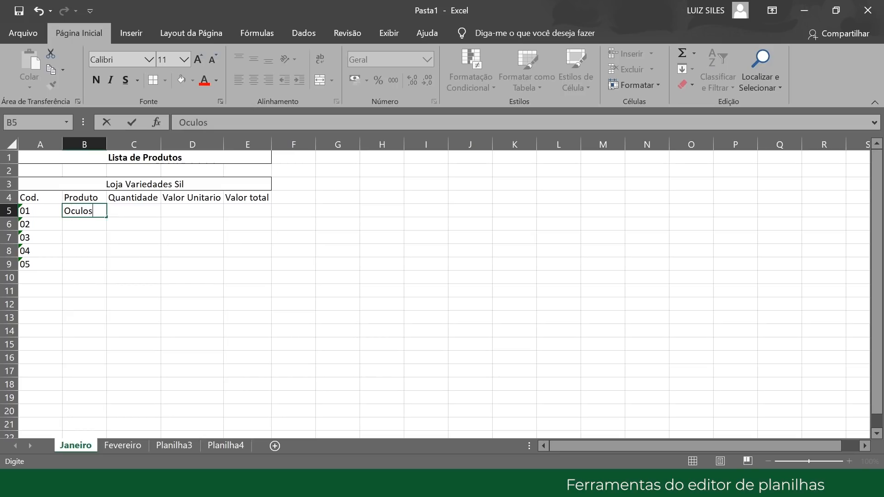
pyautogui.press('Return')
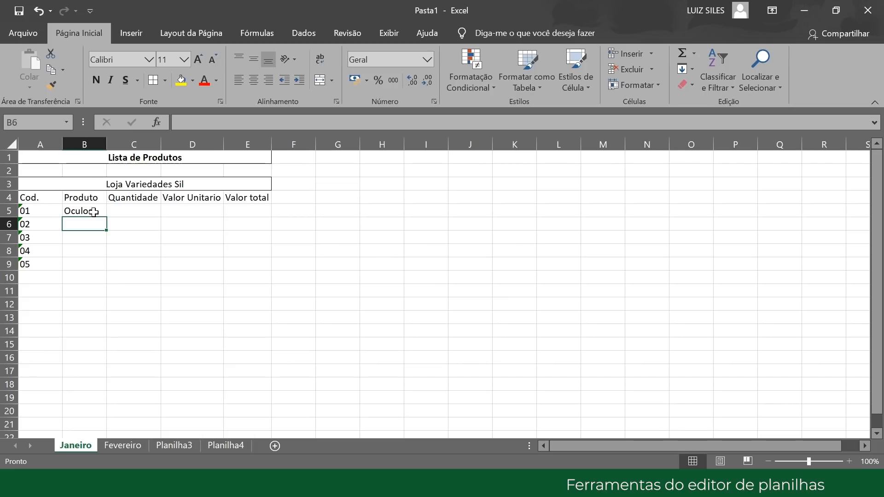
pyautogui.write('Po')
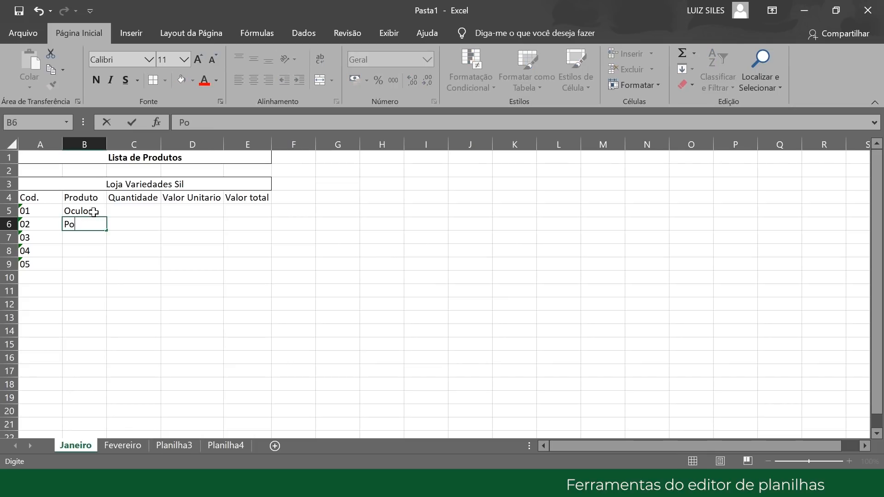
pyautogui.write('tes')
pyautogui.press('Return')
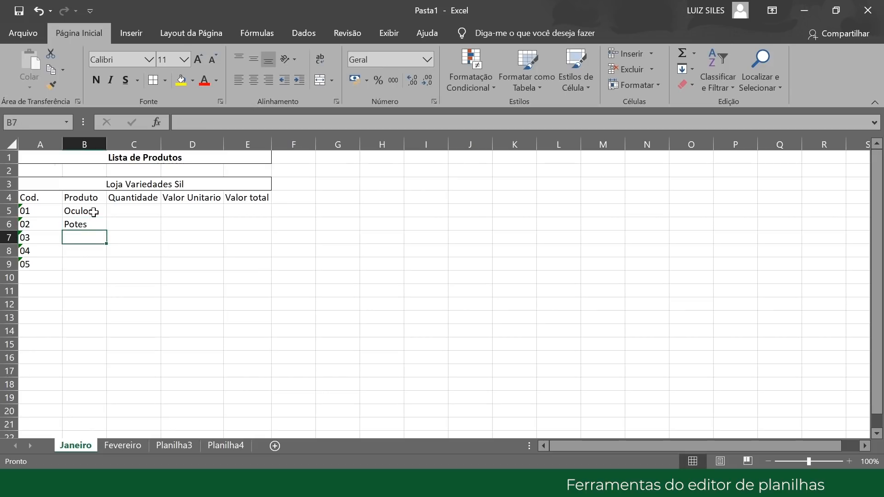
pyautogui.write('Sapatos')
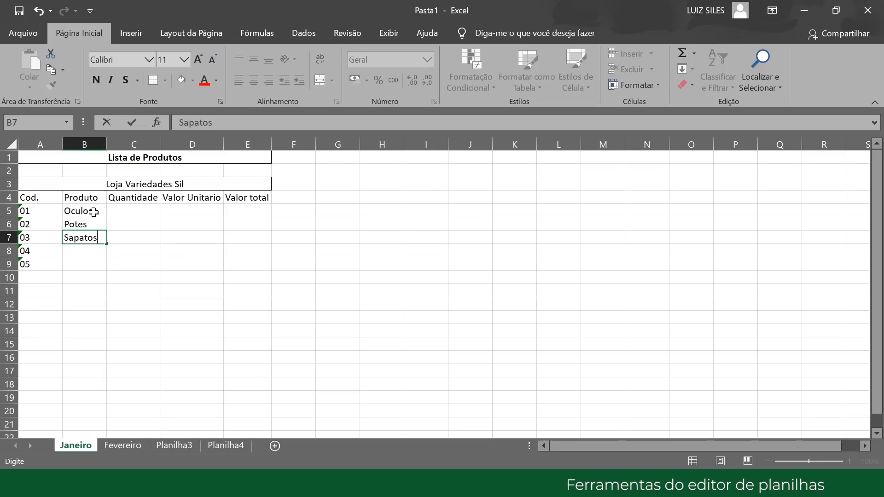
pyautogui.press('Return')
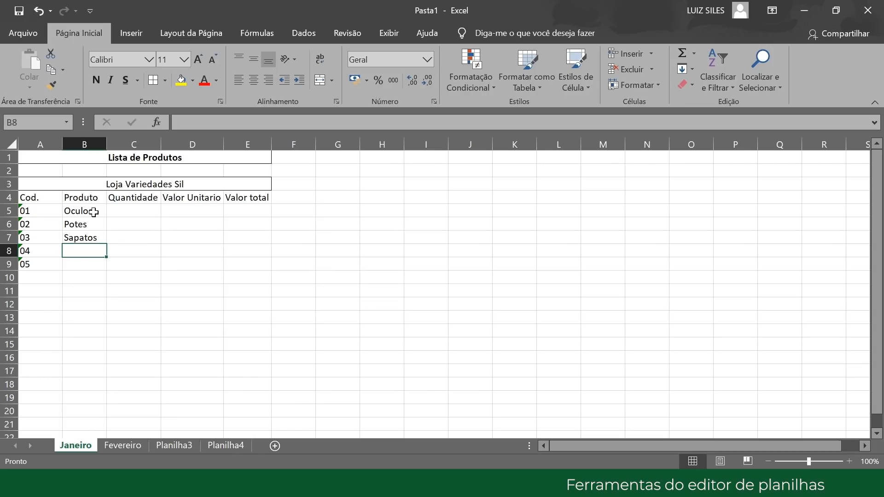
pyautogui.write('Deco')
pyautogui.press('BackSpace')
pyautogui.press('BackSpace')
pyautogui.press('BackSpace')
pyautogui.press('BackSpace')
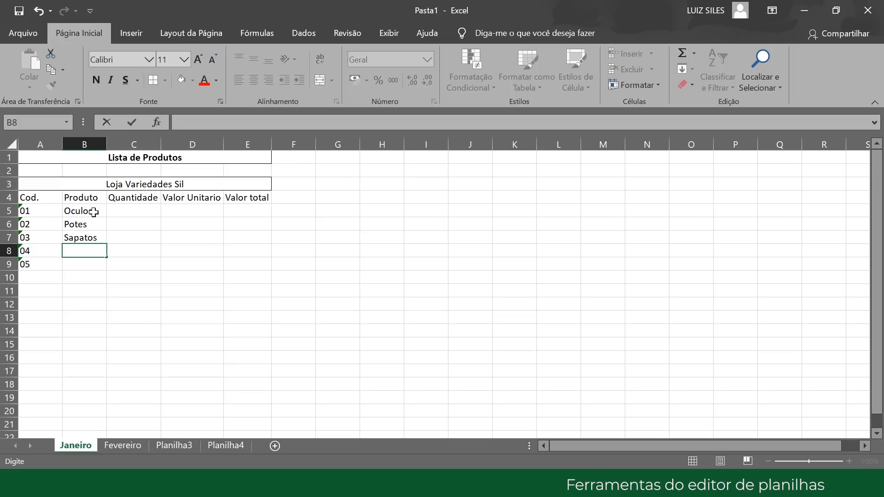
# - Enter the products Calças and Blusas in cells B8 and B9
pyautogui.write('Calças')
pyautogui.press('Return')
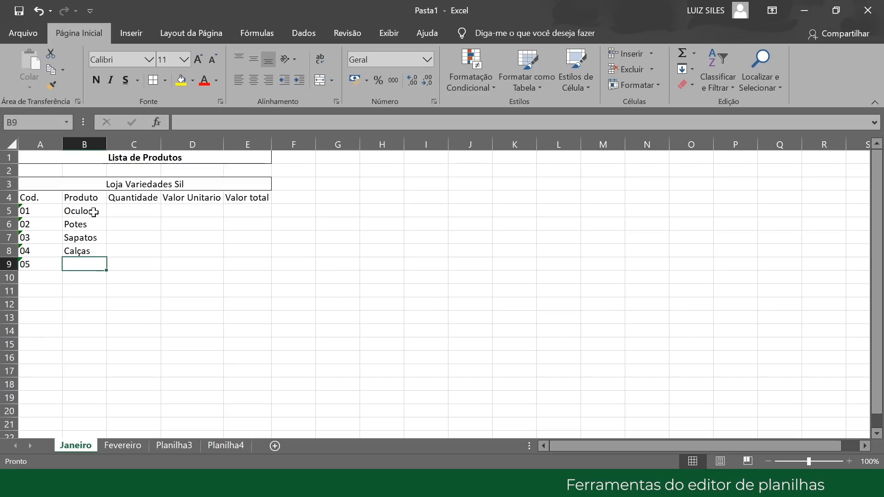
pyautogui.write('Blusas')
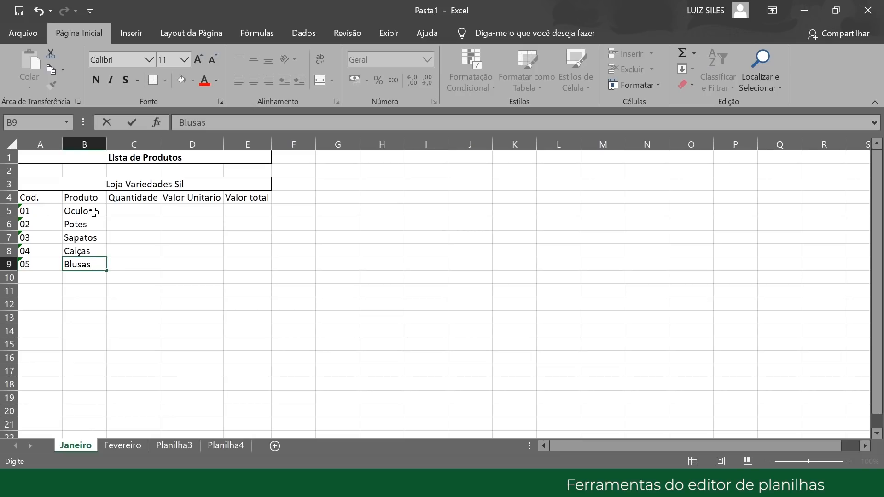
# - Enter the quantities 750 for Oculos and 58 for Potes in cells C5 and C6
pyautogui.click(130, 210)
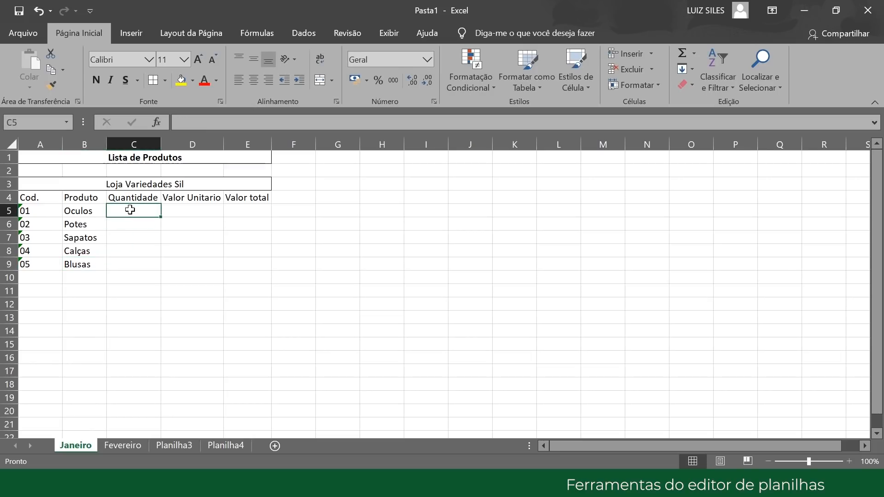
pyautogui.write('750')
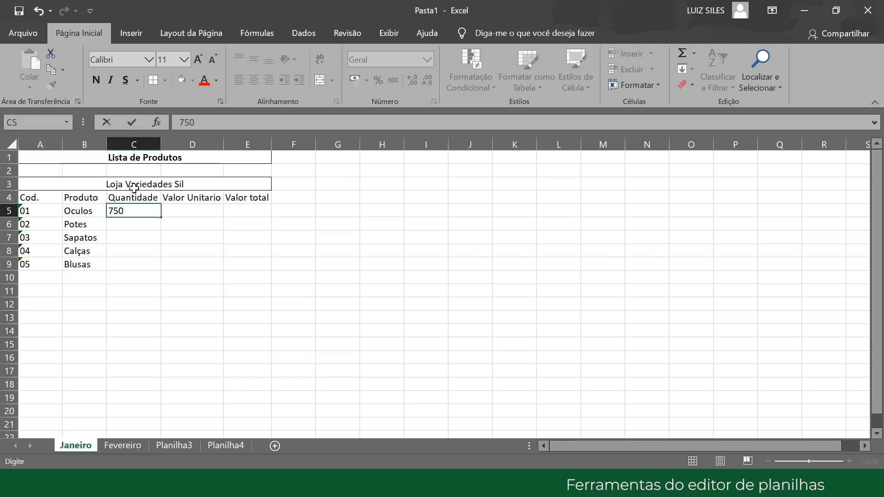
pyautogui.press('Return')
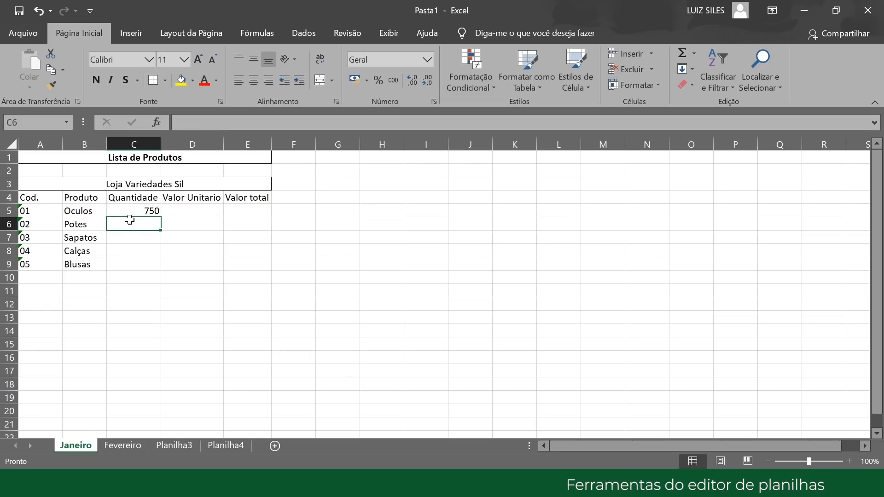
pyautogui.write('58')
pyautogui.press('Return')
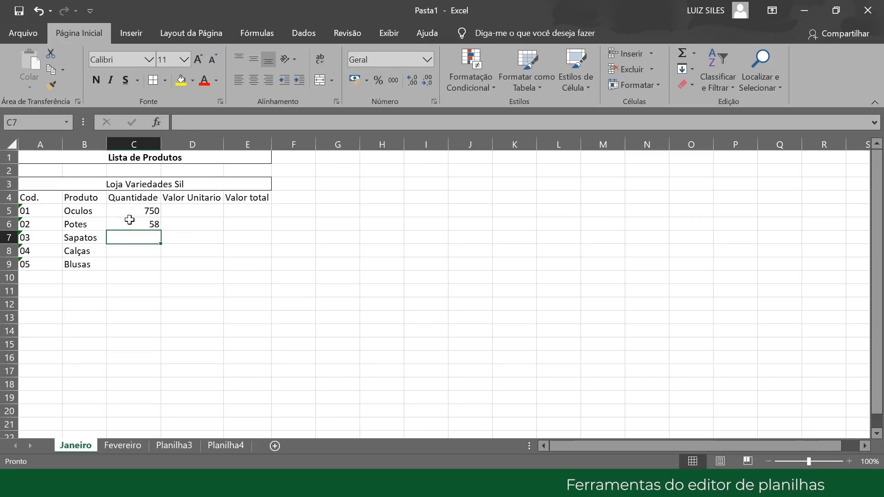
pyautogui.click(97, 238)
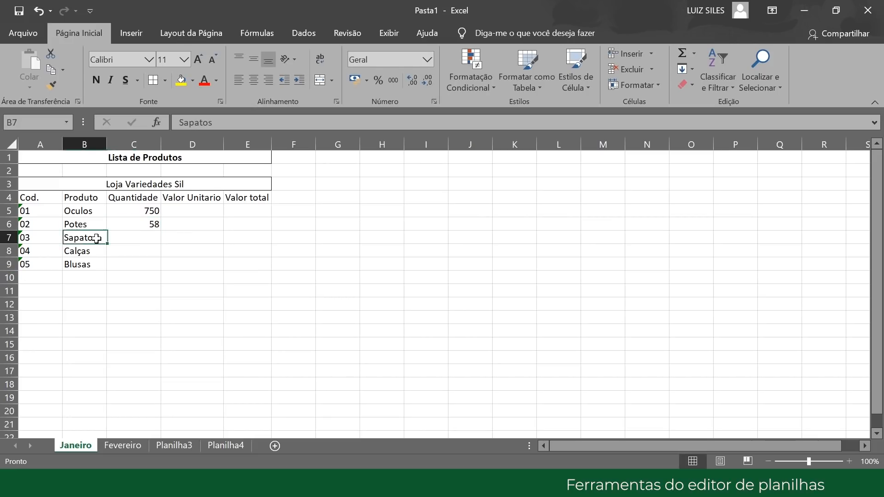
pyautogui.press('F2')
pyautogui.click(92, 279)
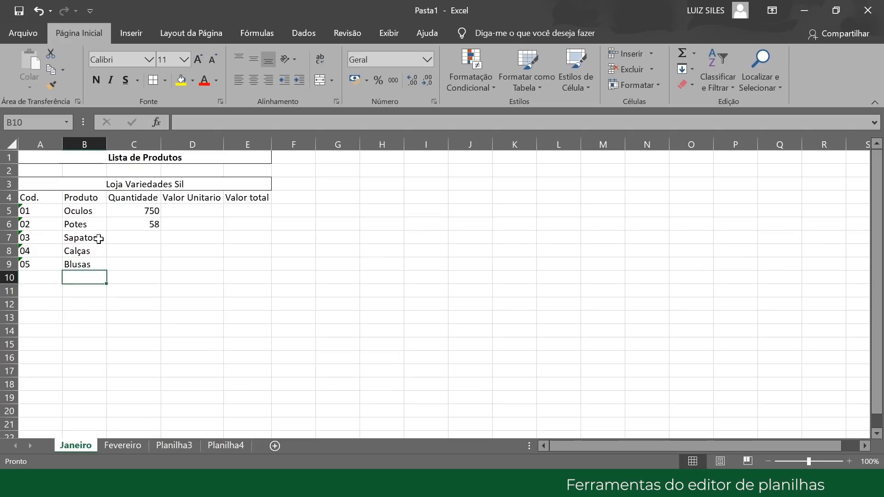
pyautogui.click(99, 237)
pyautogui.press('F2')
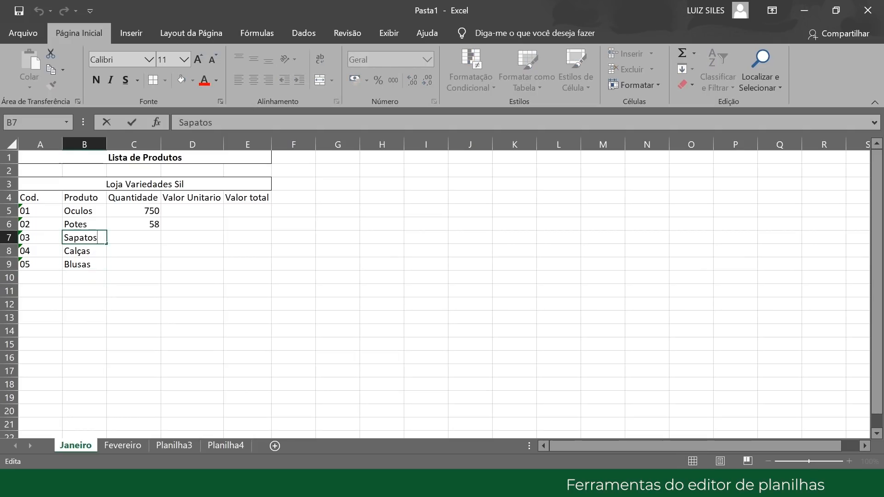
pyautogui.click(99, 269)
# - Change the product name in cell B7 to Sapatos femininos and autofit the width of column B
pyautogui.click(98, 238)
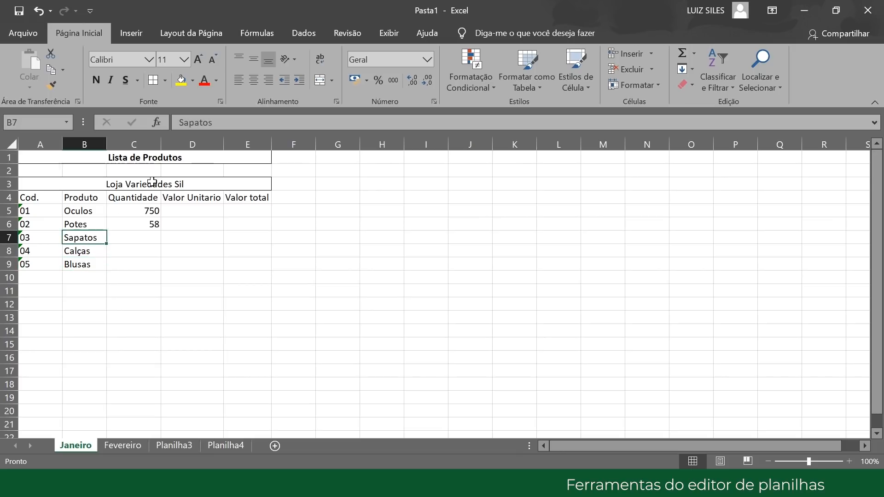
pyautogui.click(215, 122)
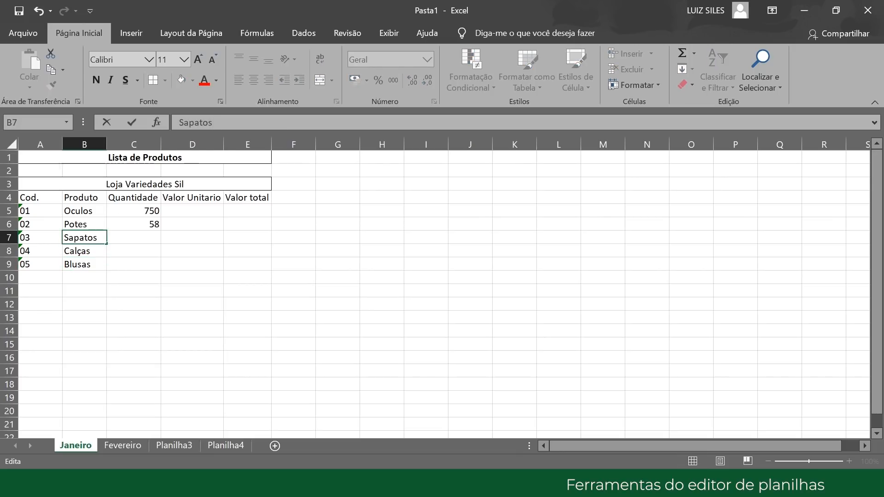
pyautogui.write('femininos')
pyautogui.click(147, 235)
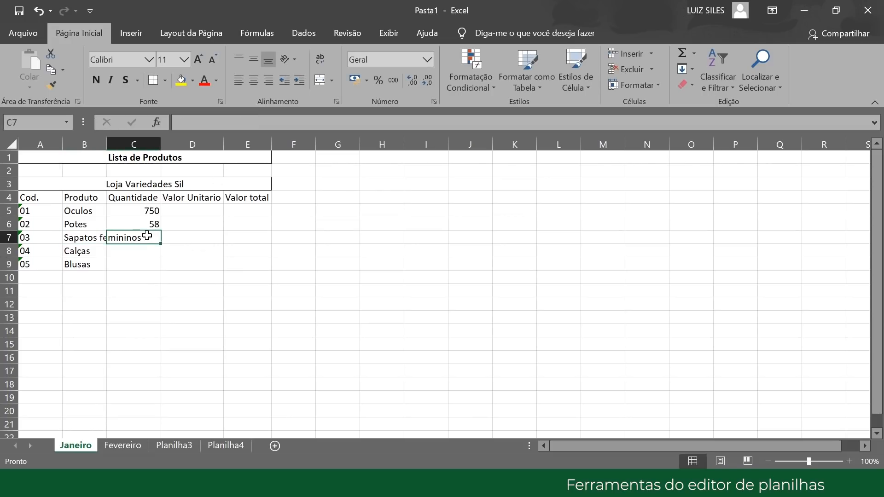
pyautogui.moveTo(106, 145); pyautogui.dragTo(107, 146)
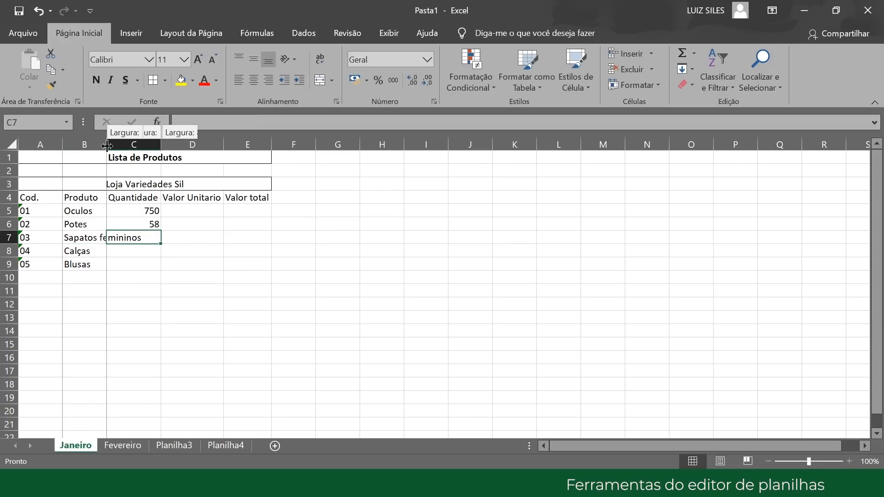
pyautogui.doubleClick(106, 145)
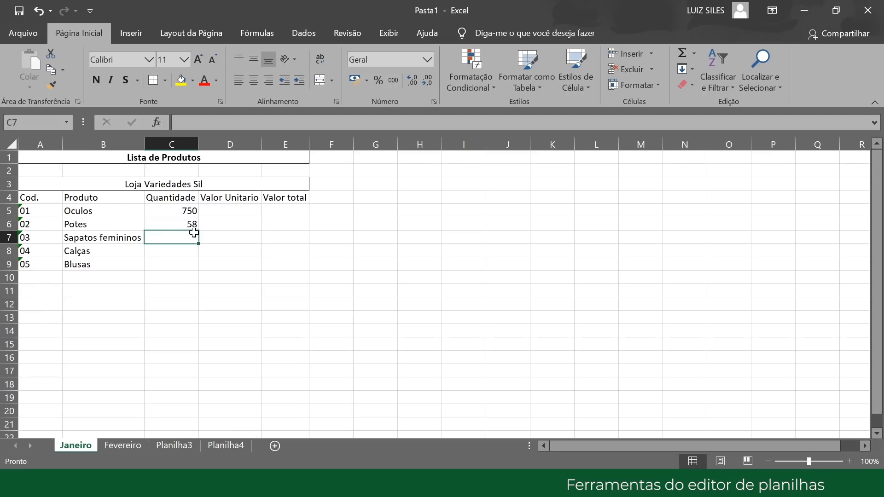
# - Enter the quantities 410, 300 and 654 in cells C7 to C9
pyautogui.write('410')
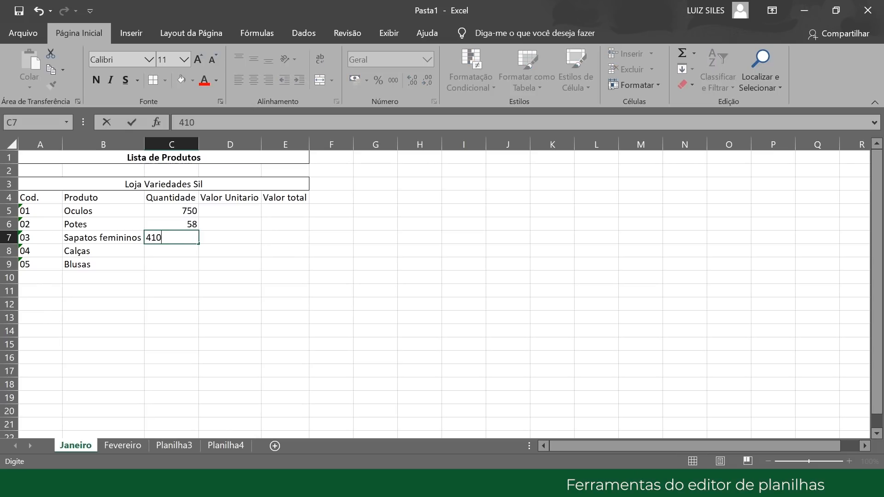
pyautogui.press('Return')
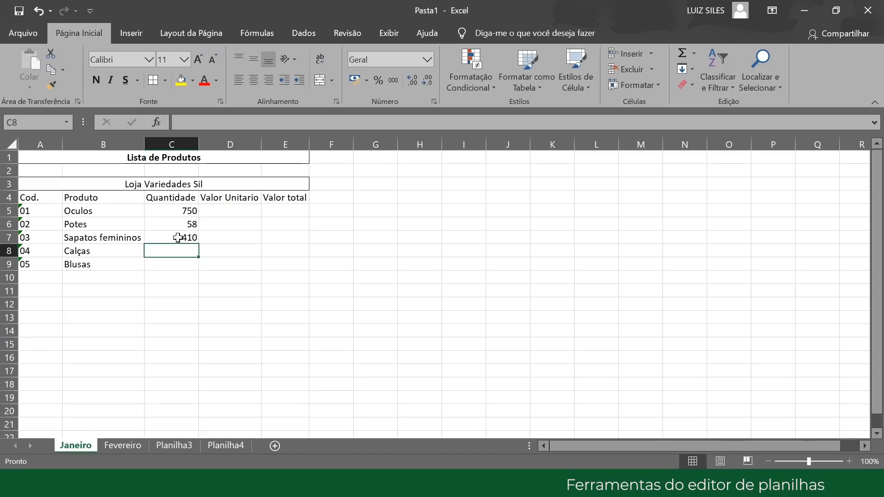
pyautogui.write('300')
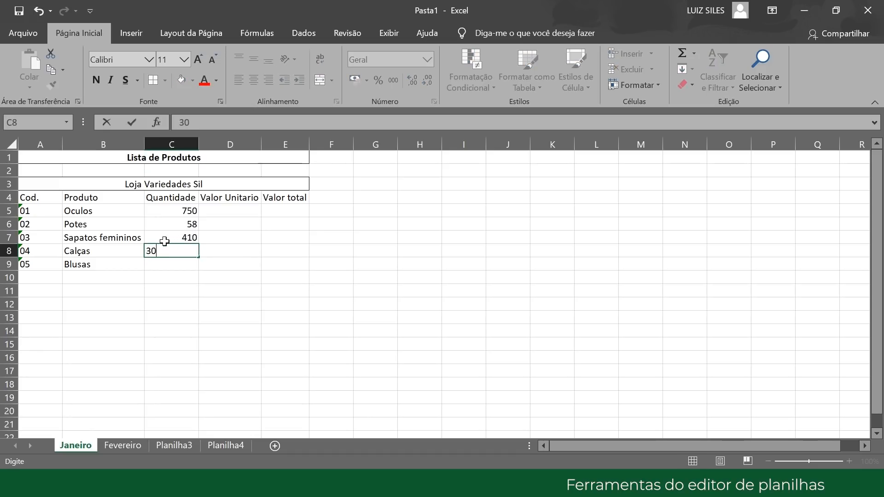
pyautogui.press('Return')
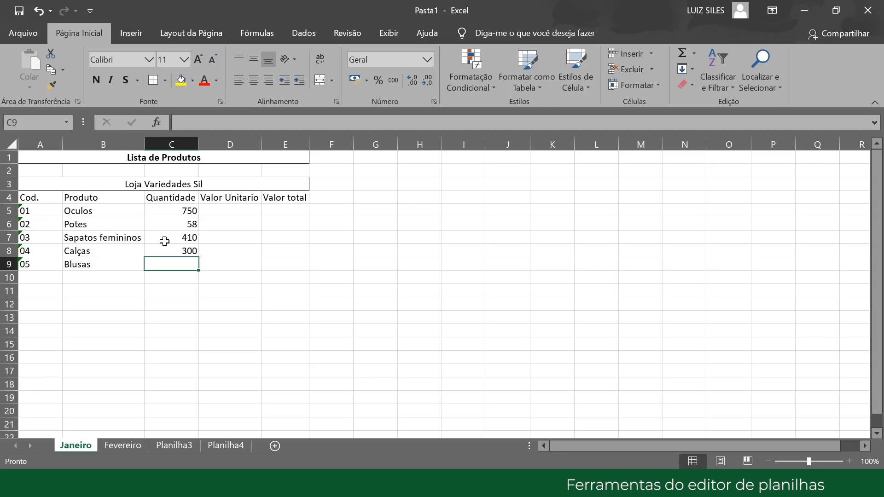
pyautogui.write('654')
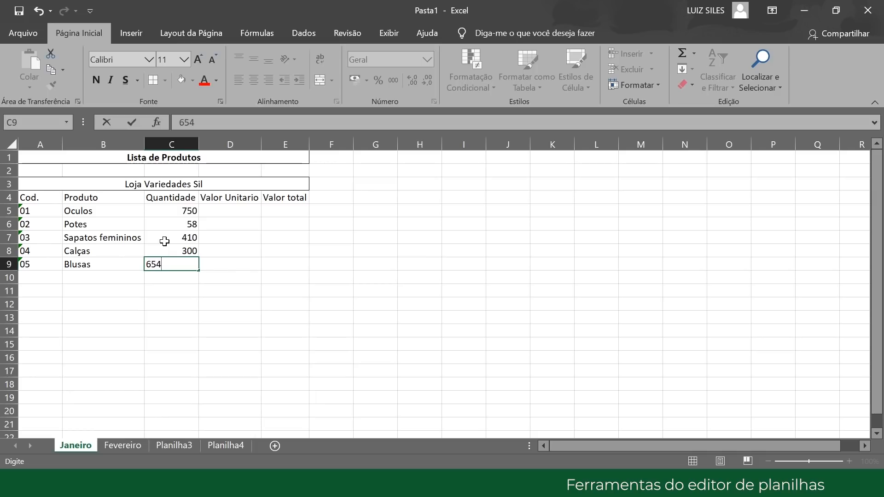
pyautogui.press('Return')
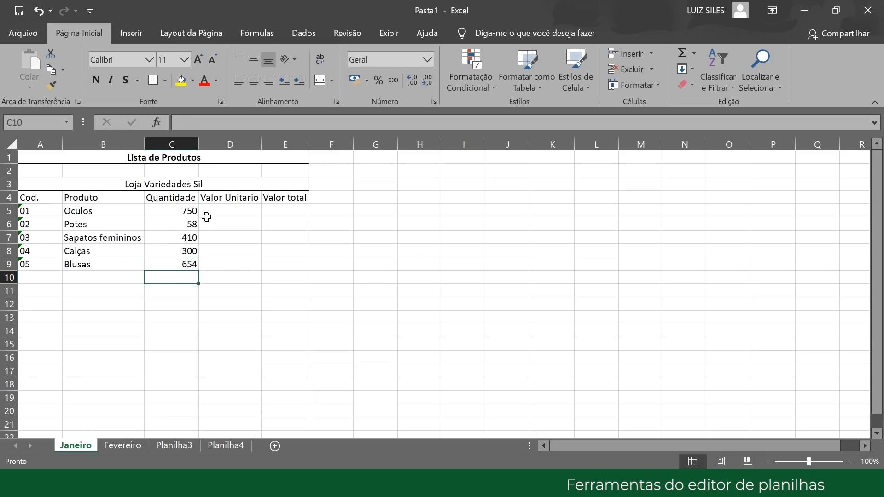
# - Format the unit and total value cells D5:E10 with the Moeda number category
pyautogui.moveTo(226, 209); pyautogui.dragTo(294, 271)
pyautogui.rightClick(284, 240)
pyautogui.click(323, 409)
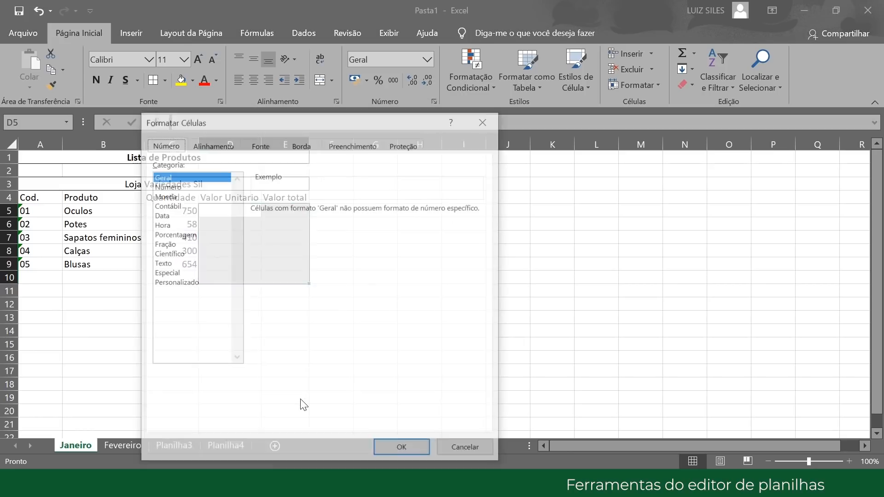
pyautogui.click(164, 196)
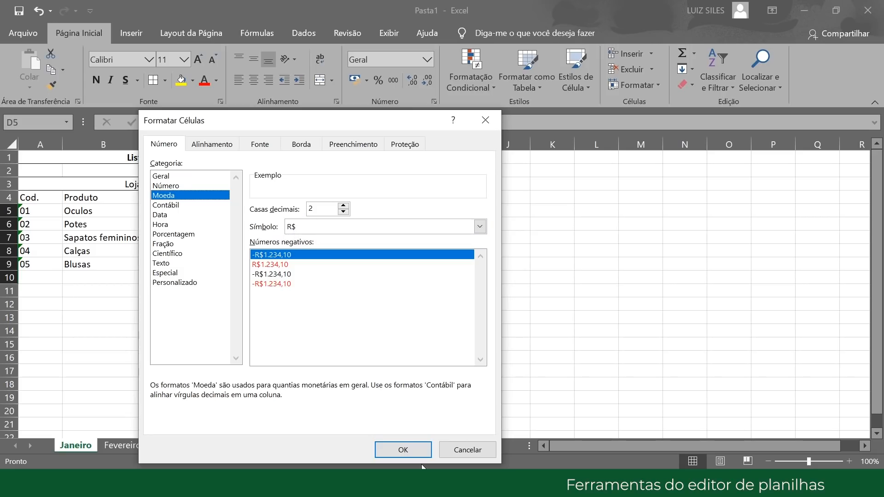
pyautogui.click(403, 449)
pyautogui.click(233, 212)
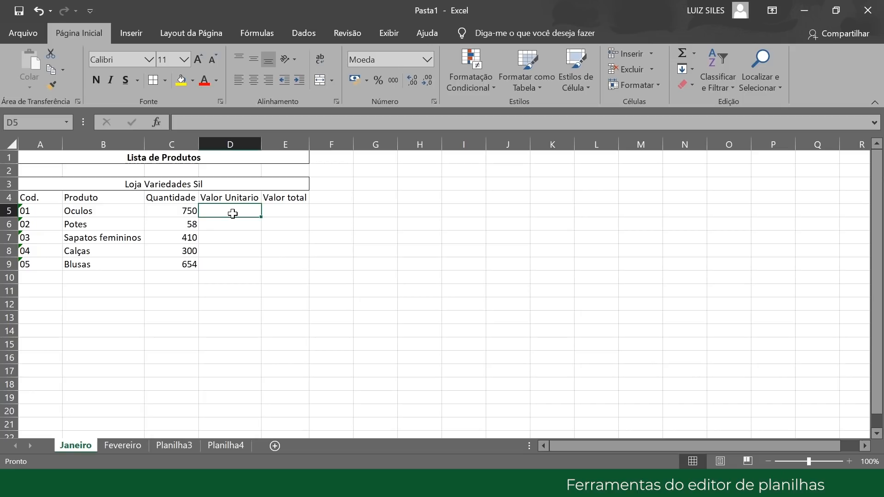
# - Enter the unit values 30, 15, 129, 259 and 29,90 in cells D5 to D9
pyautogui.write('30')
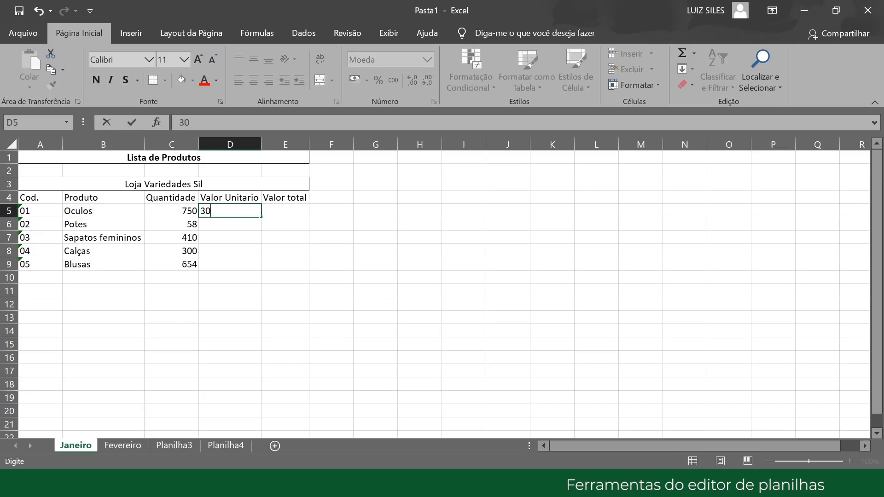
pyautogui.press('Return')
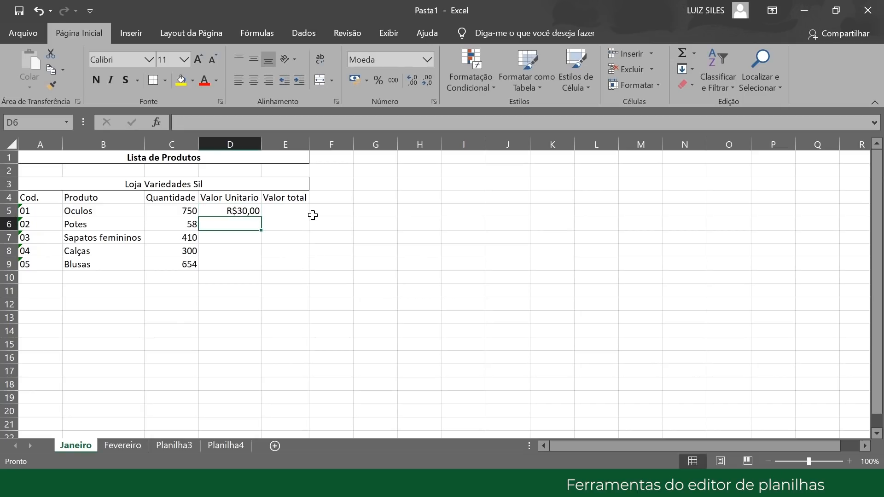
pyautogui.write('15')
pyautogui.press('Return')
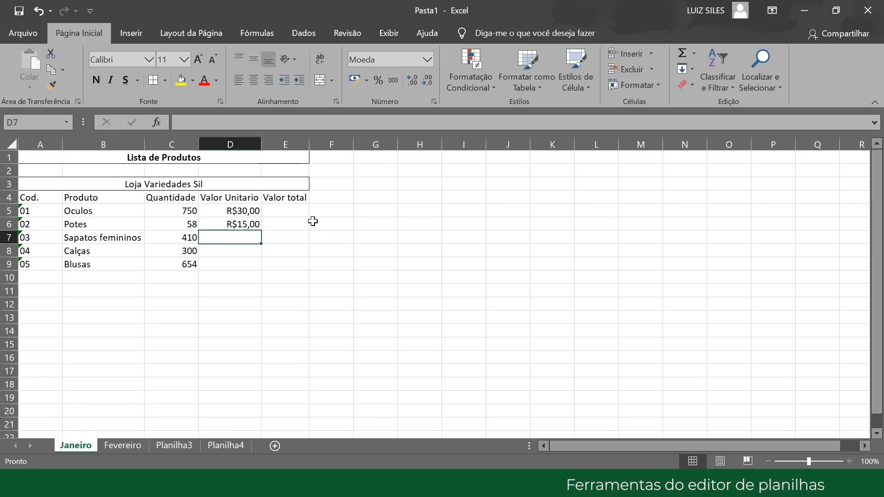
pyautogui.write('129')
pyautogui.press('Return')
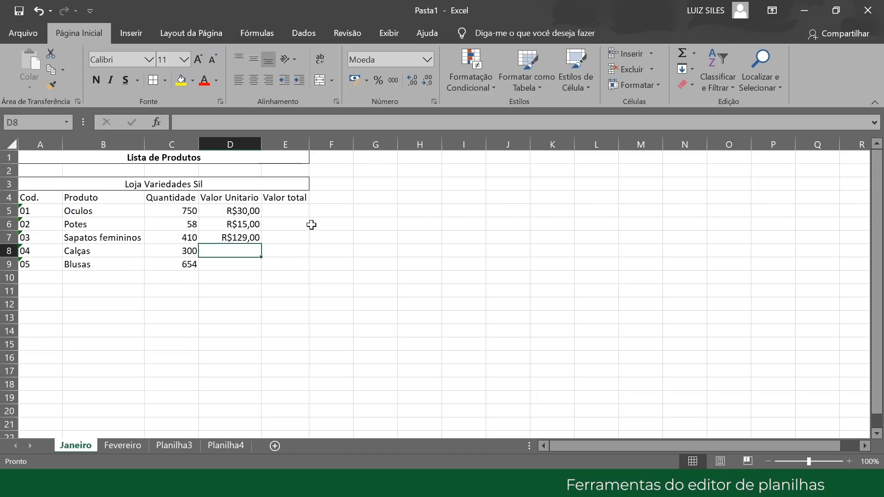
pyautogui.write('259')
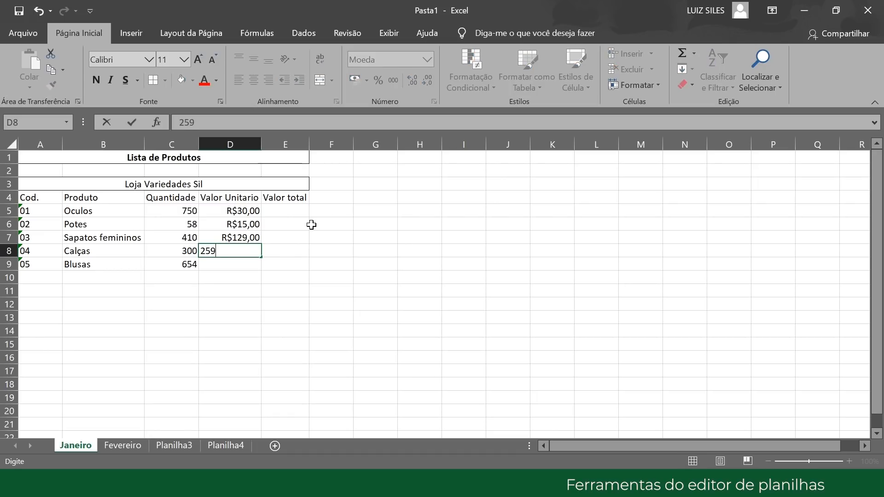
pyautogui.press('Return')
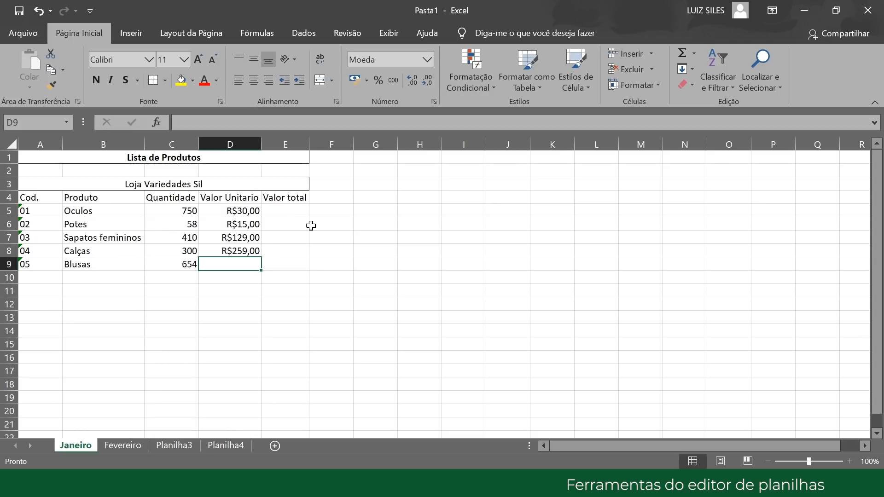
pyautogui.write('29,90')
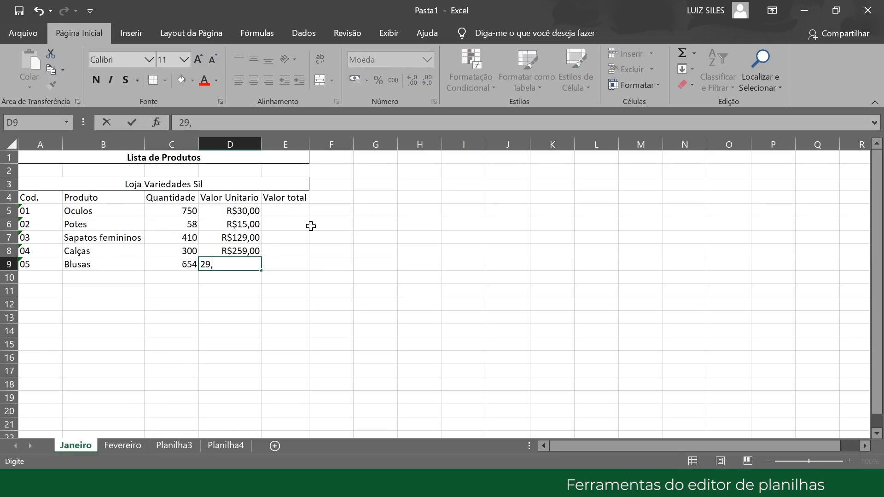
pyautogui.press('Return')
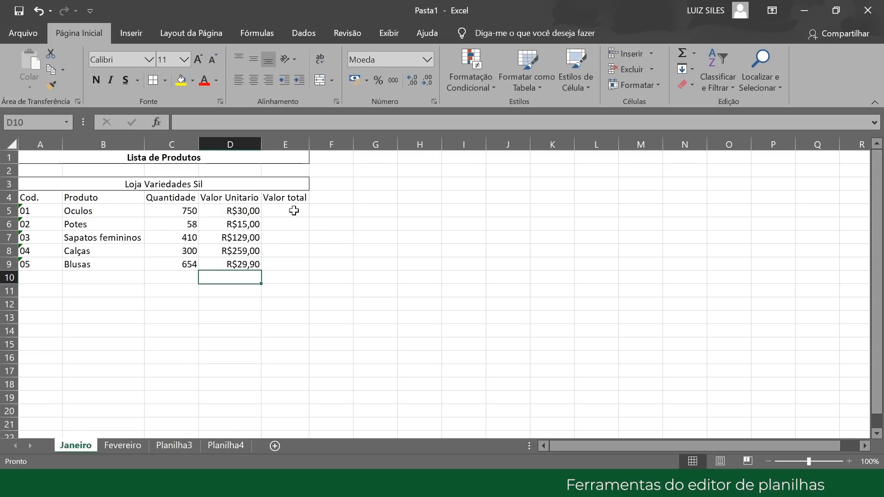
# - Calculate the total value for Oculos in cell E5 with the formula =C5*D5
pyautogui.click(294, 210)
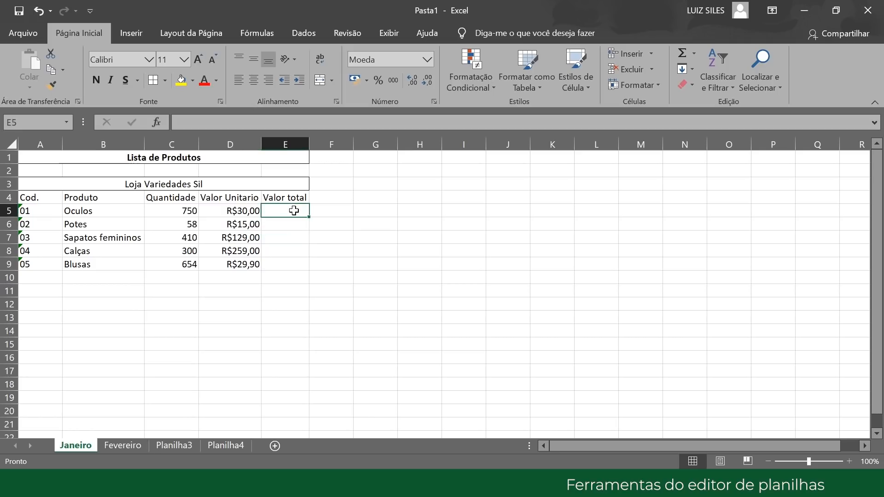
pyautogui.write('=')
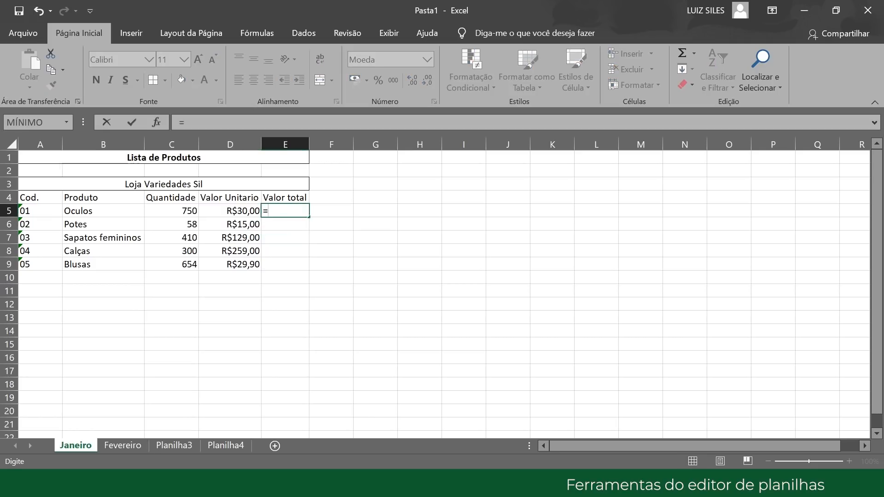
pyautogui.click(178, 210)
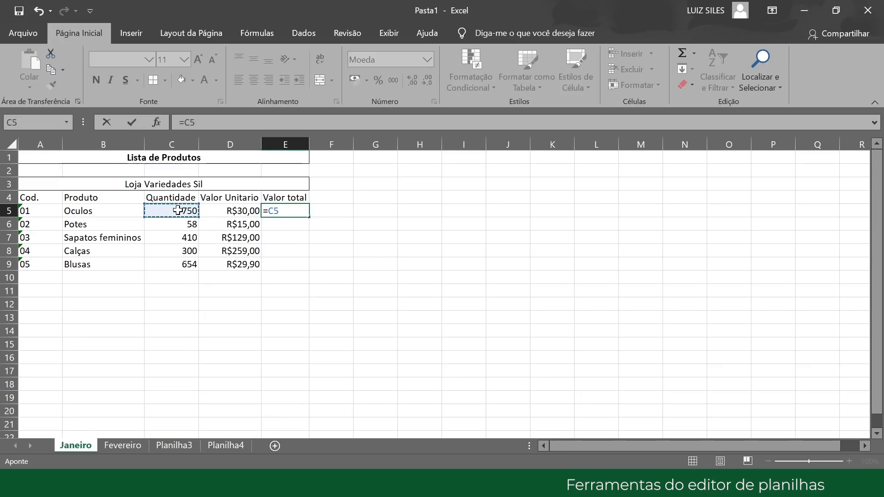
pyautogui.write('*')
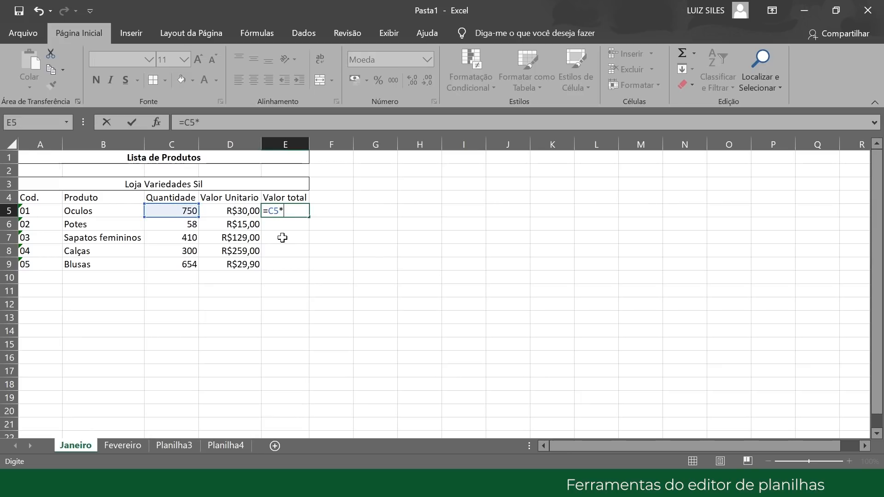
pyautogui.click(245, 212)
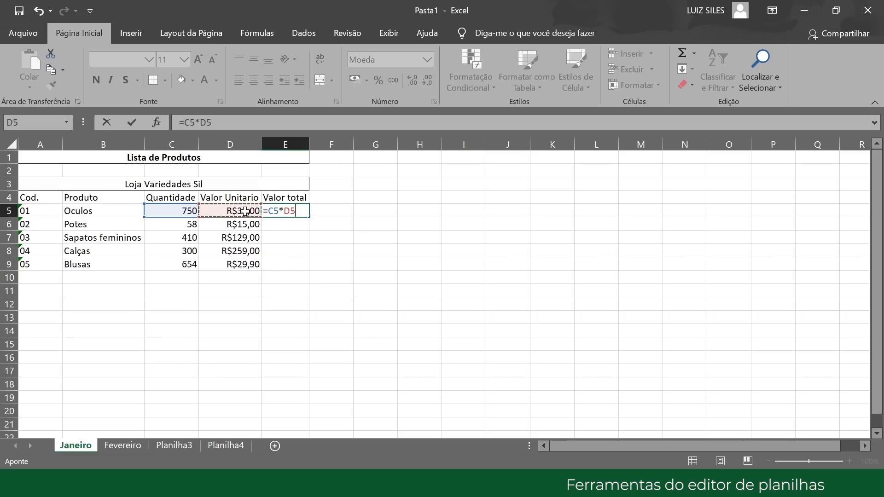
pyautogui.press('Return')
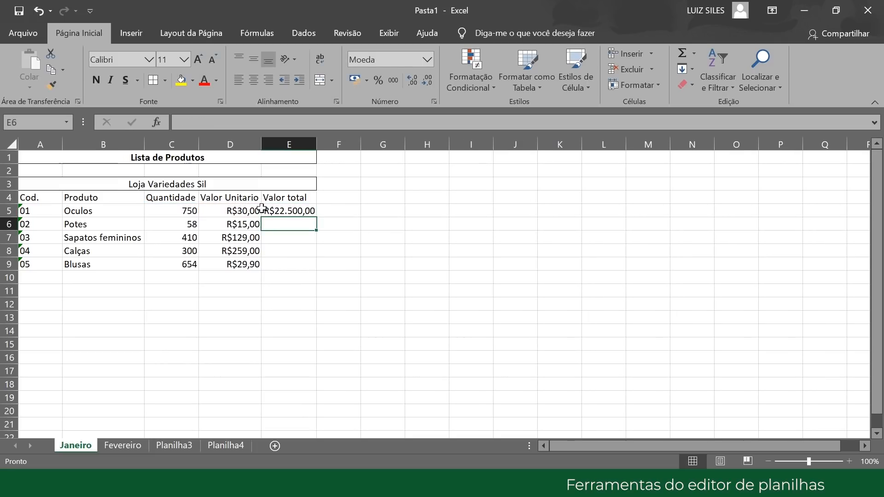
# - Fill the total value formula from E5 down to E9 and widen column E slightly
pyautogui.click(302, 211)
pyautogui.moveTo(316, 220); pyautogui.dragTo(317, 268)
pyautogui.moveTo(316, 145); pyautogui.dragTo(324, 145)
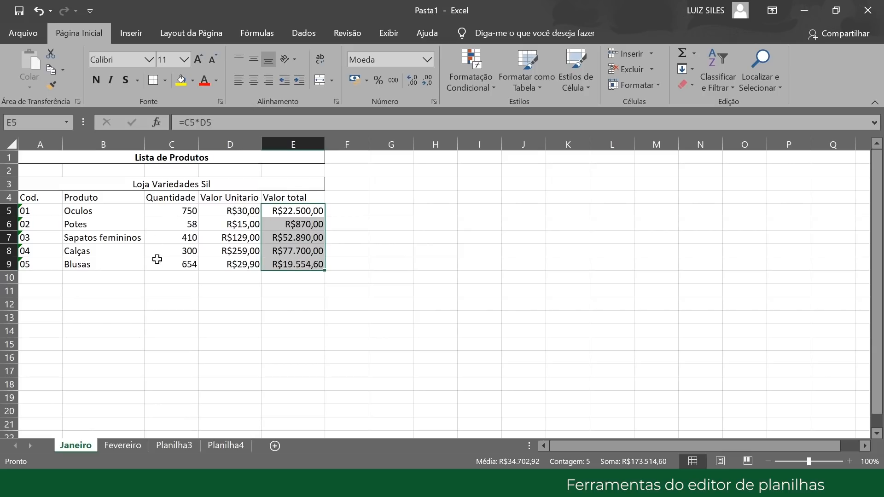
# - Label cell A10 as Total and sum the quantities in cell C10 with AutoSum
pyautogui.click(46, 279)
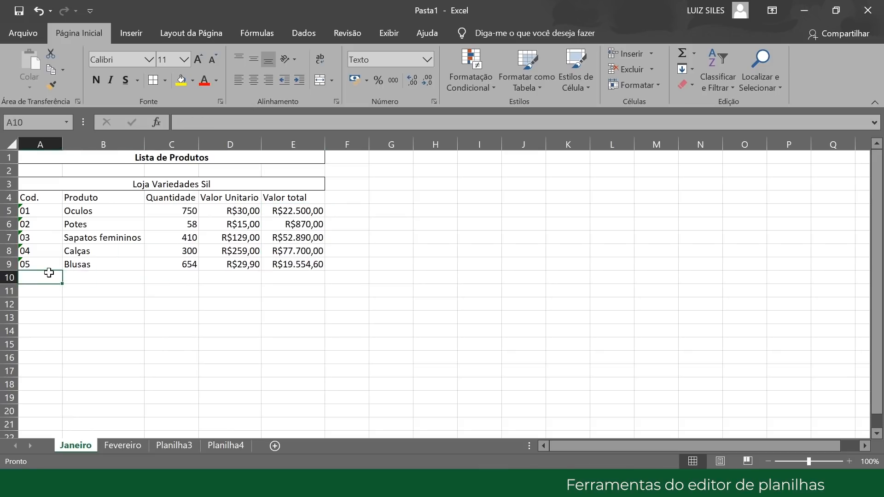
pyautogui.write('Total')
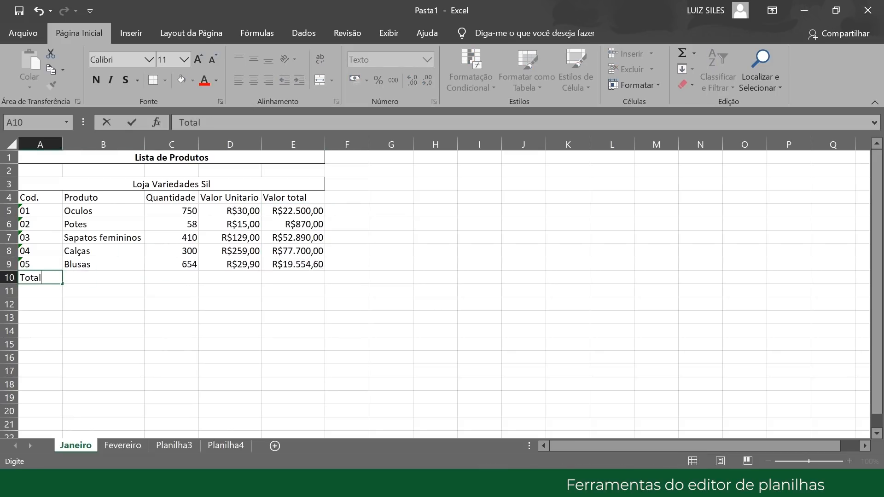
pyautogui.click(183, 278)
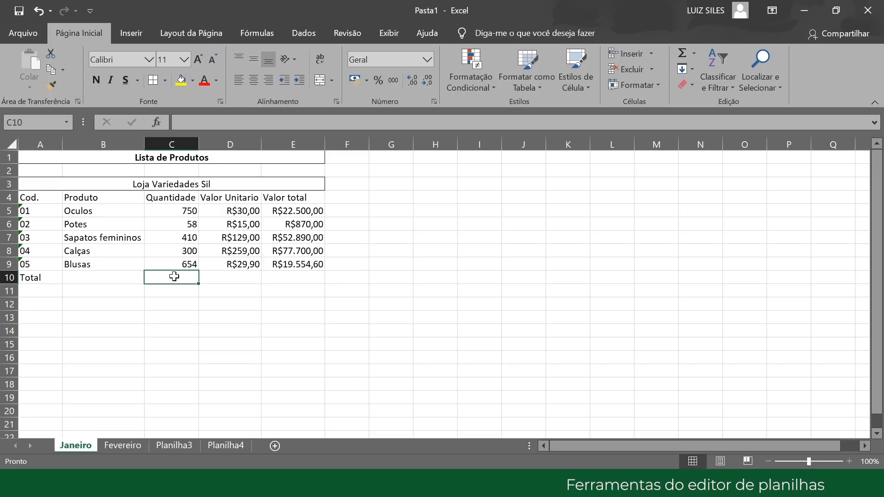
pyautogui.click(680, 52)
pyautogui.press('Return')
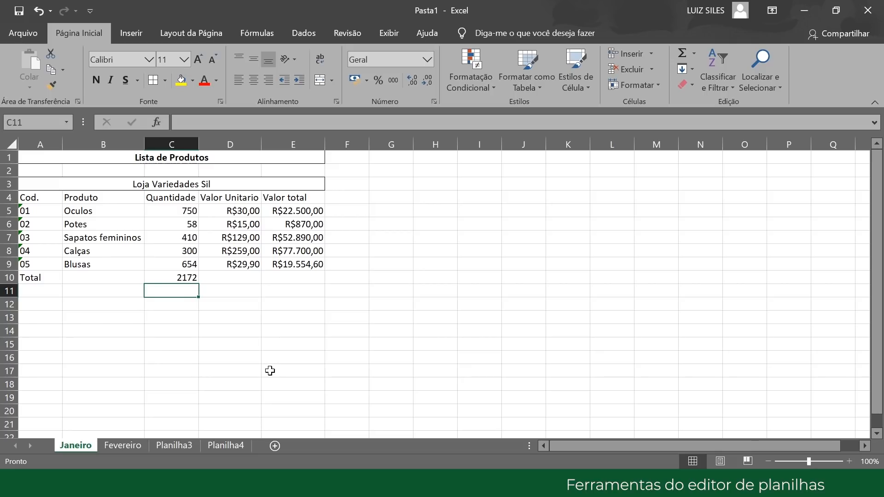
# - Sum the unit values D5:D9 in cell D10 and the total values E5:E9 in cell E10
pyautogui.click(242, 284)
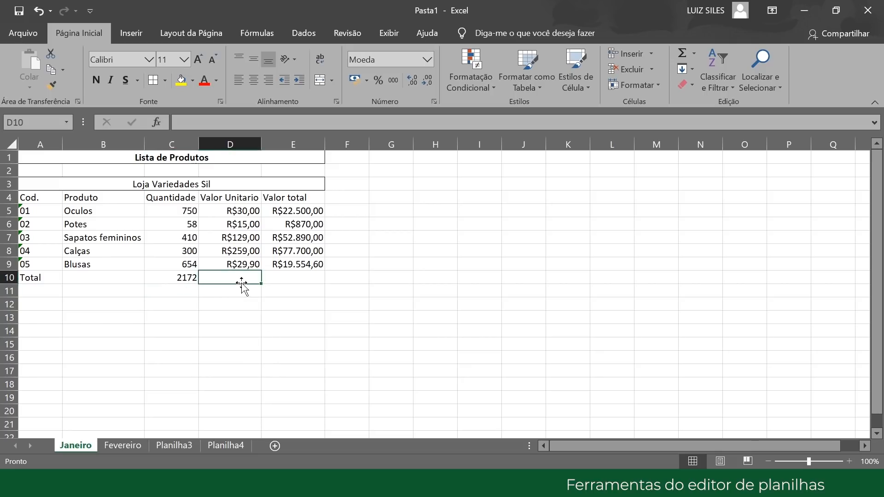
pyautogui.click(683, 53)
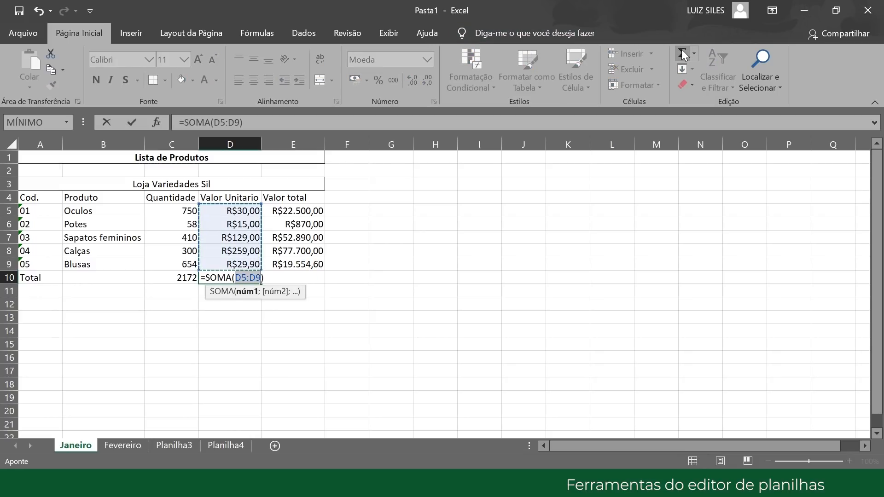
pyautogui.press('Return')
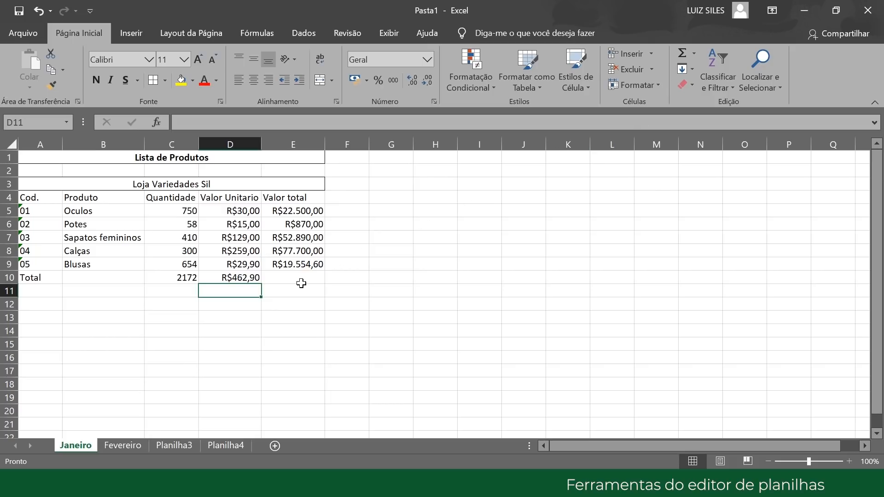
pyautogui.click(301, 282)
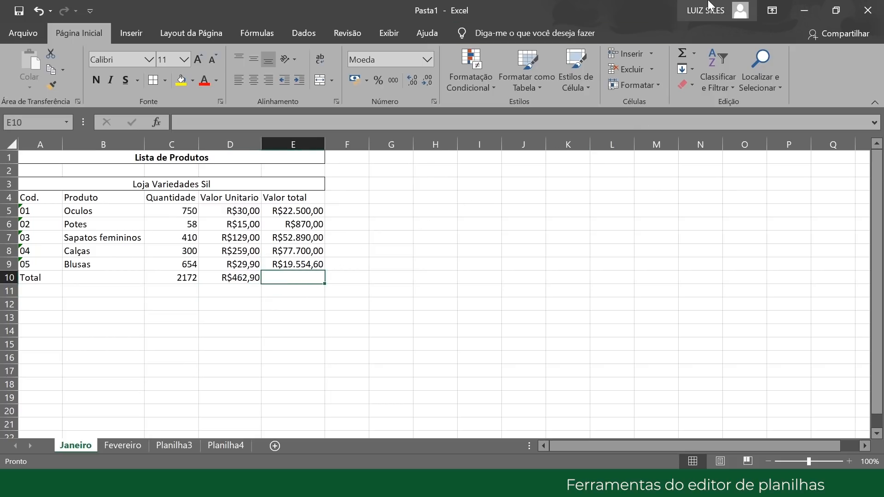
pyautogui.click(683, 54)
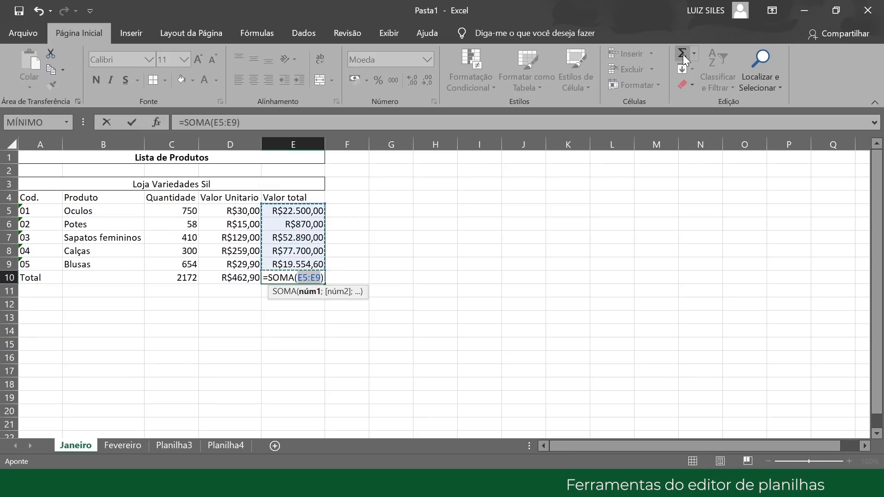
pyautogui.press('Return')
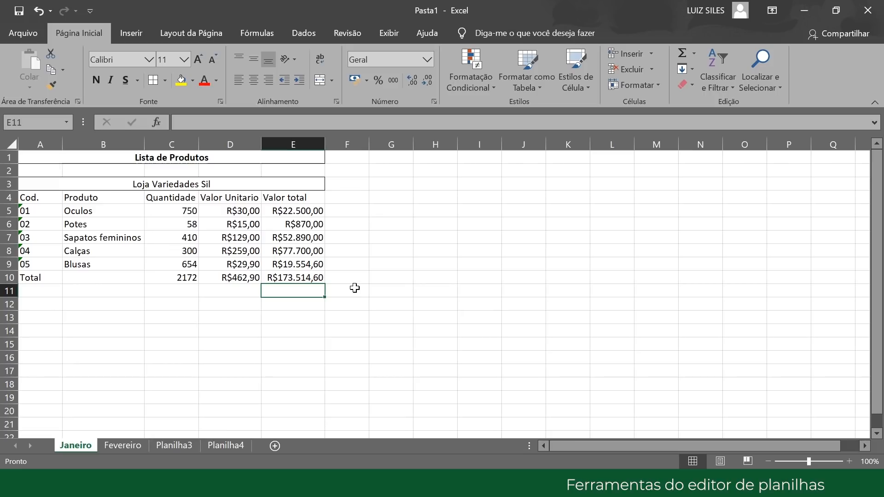
# - Set thick outline and inside borders in the automatic color for the table range A4:E10
pyautogui.moveTo(28, 197); pyautogui.dragTo(289, 275)
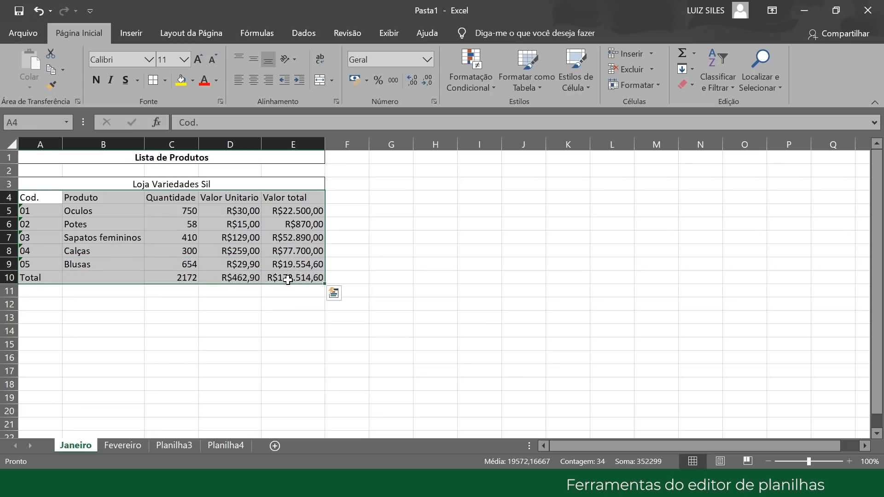
pyautogui.click(167, 82)
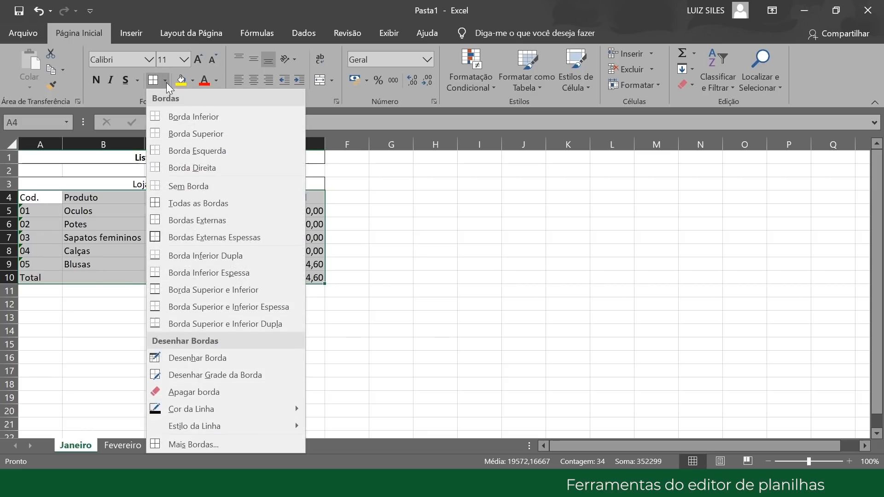
pyautogui.click(184, 444)
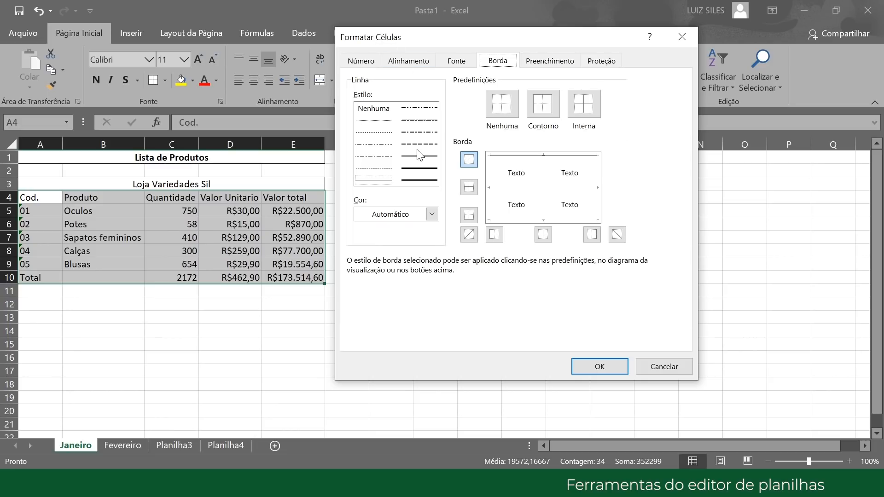
pyautogui.click(421, 168)
pyautogui.click(554, 113)
pyautogui.click(576, 104)
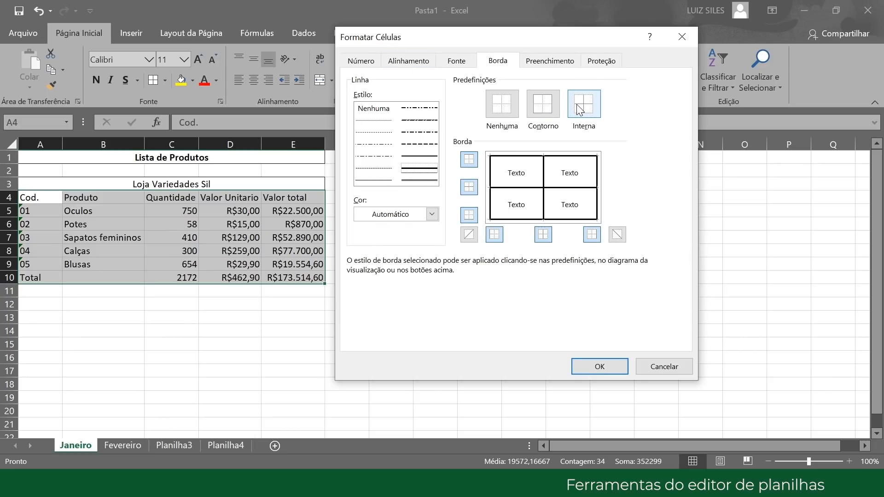
pyautogui.click(432, 214)
pyautogui.click(431, 214)
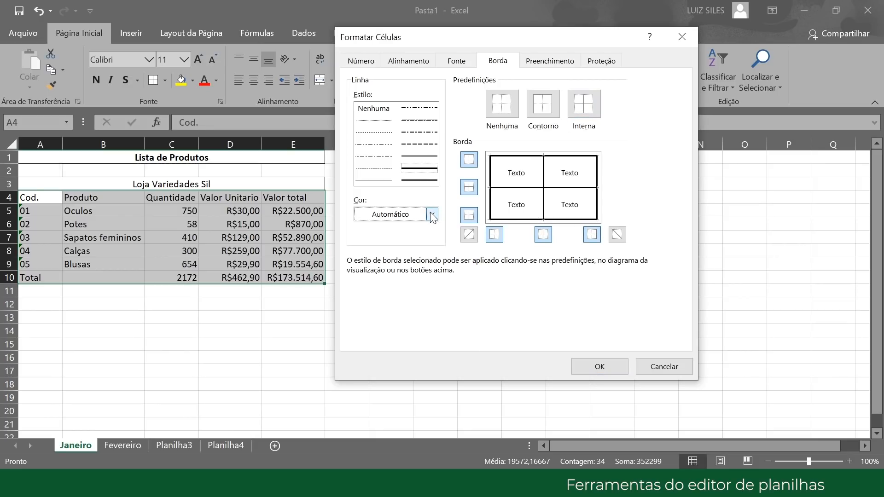
# - Choose a very light gray background fill for the range A4:E10 and apply the cell formatting
pyautogui.click(554, 64)
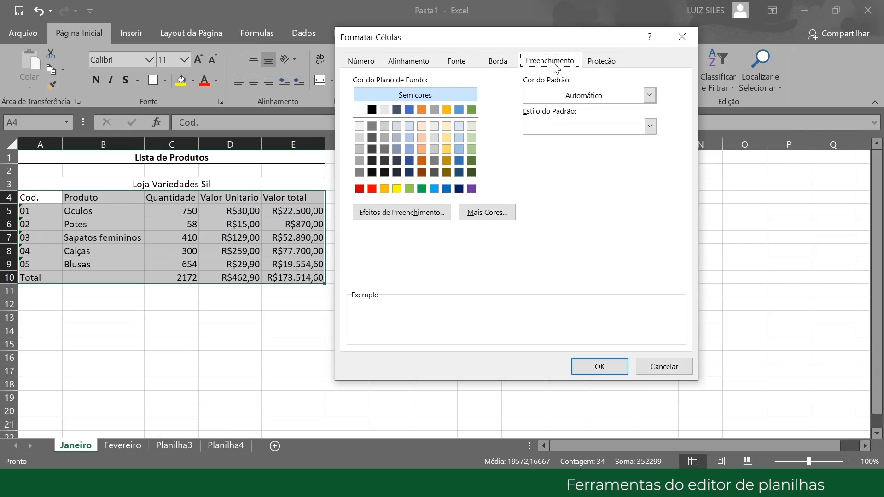
pyautogui.click(358, 125)
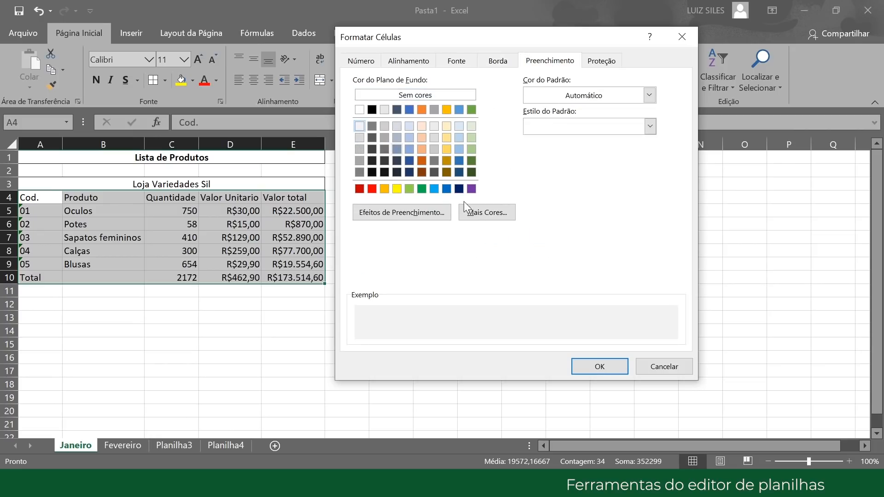
pyautogui.click(597, 369)
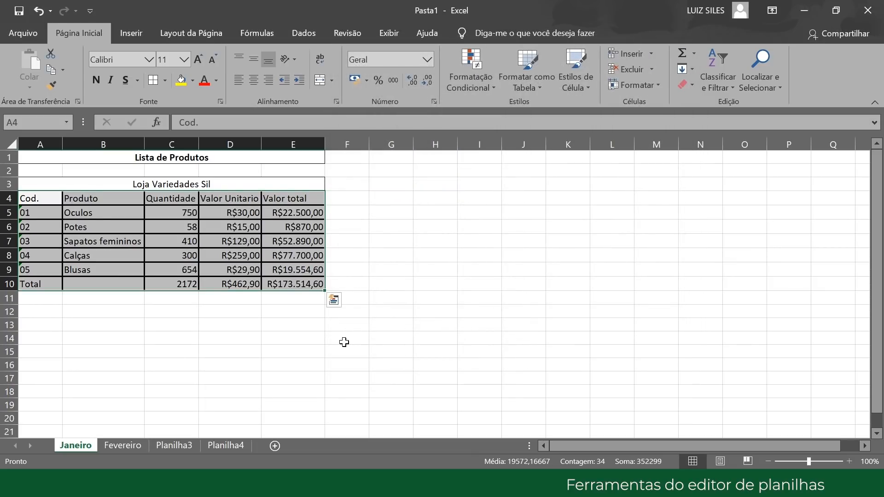